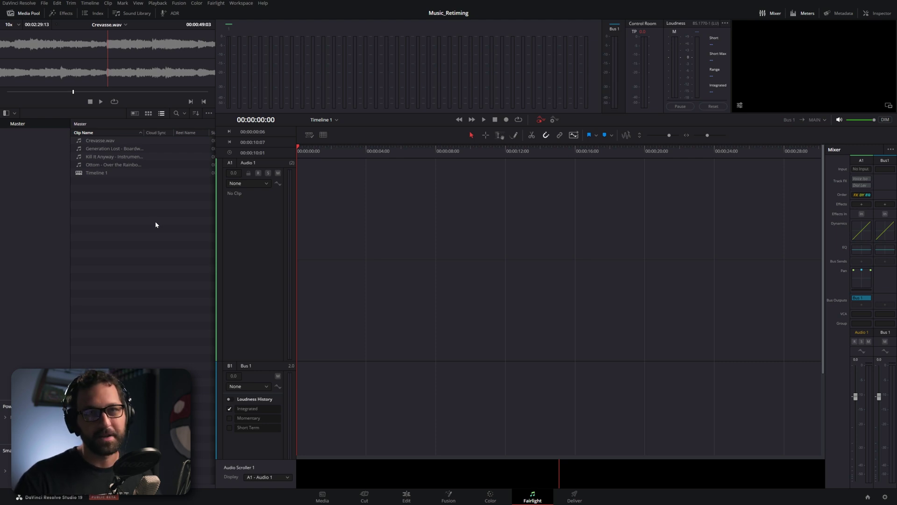
- Place the Kill It Anyway instrumental at the start of Audio 1 and play the section where the drums enter
drag(105, 156, 309, 239)
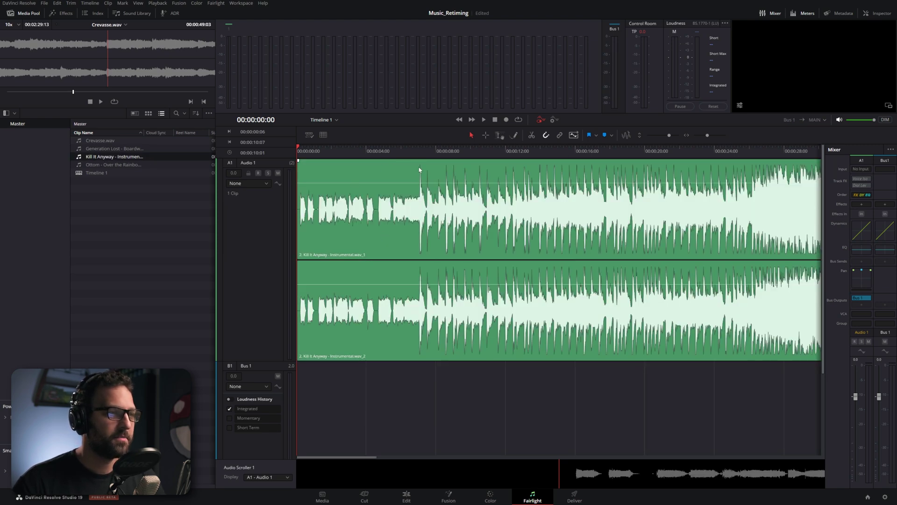
scroll(425, 182, up, 4)
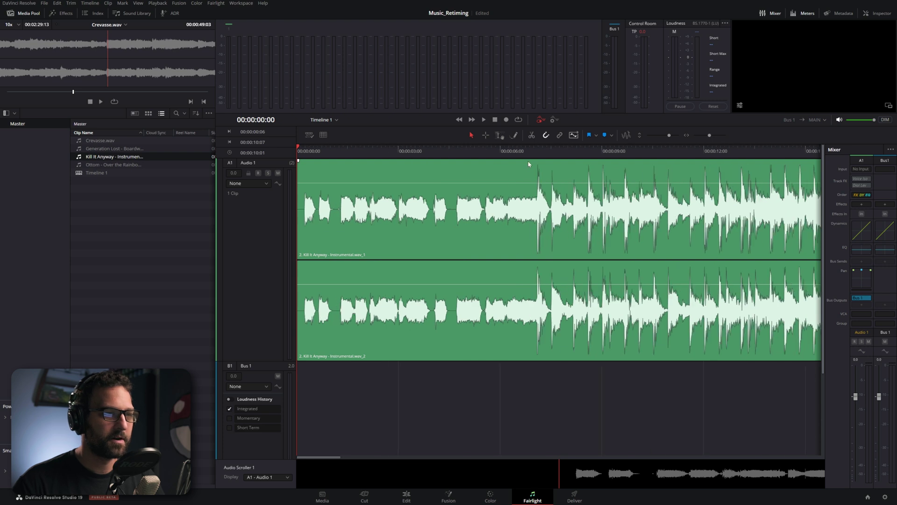
click(530, 152)
scroll(617, 179, up, 5)
scroll(505, 262, right, 3)
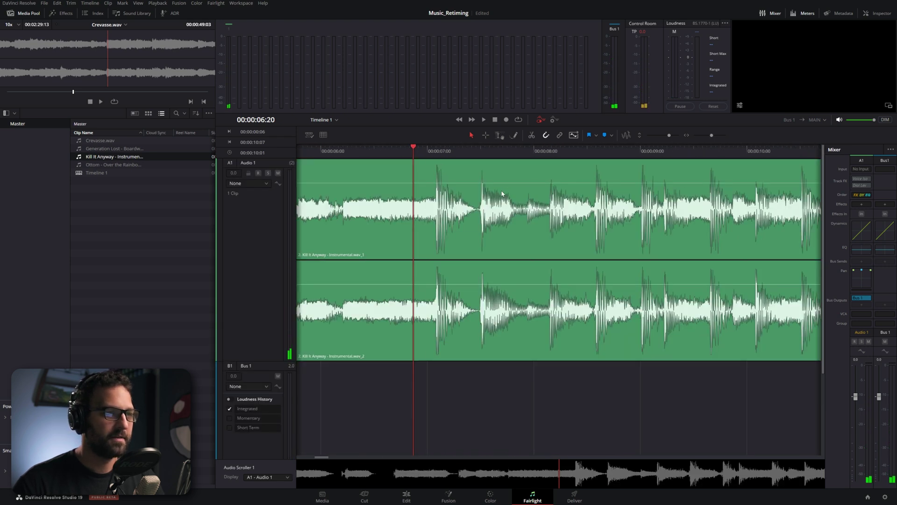
key(space)
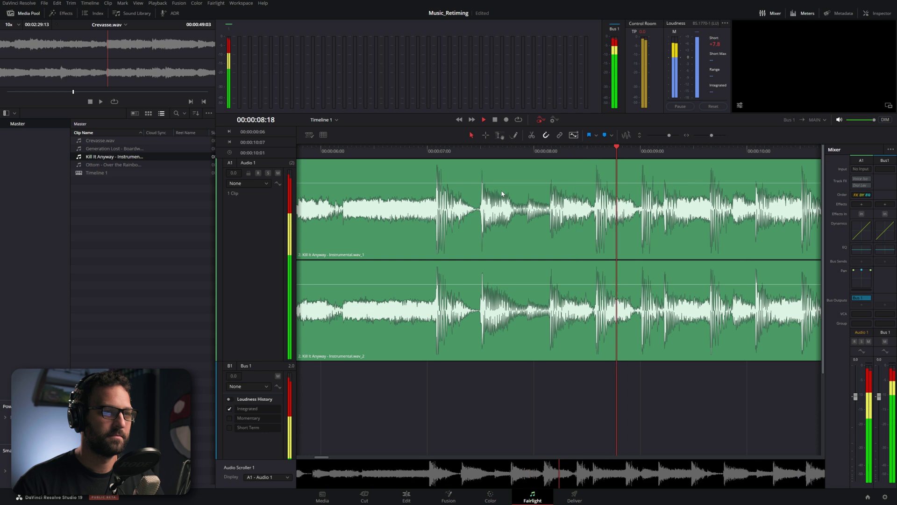
scroll(502, 195, down, 3)
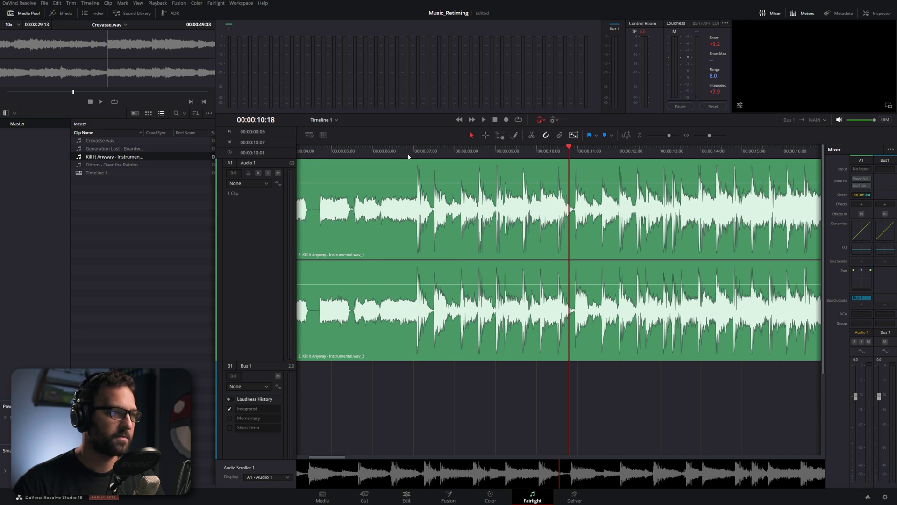
- Set the timeline in point exactly on the first drum hit, at 00:00:07:01
drag(411, 156, 417, 154)
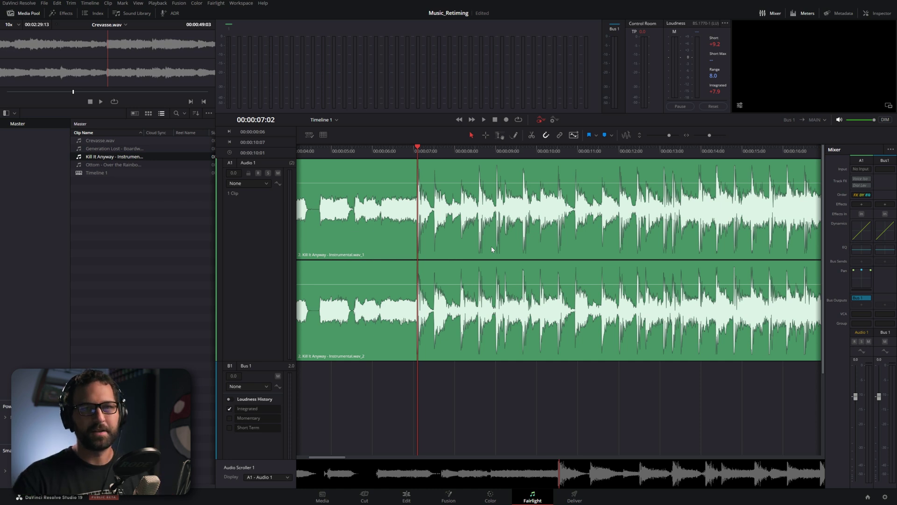
scroll(506, 257, up, 3)
scroll(506, 257, up, 3)
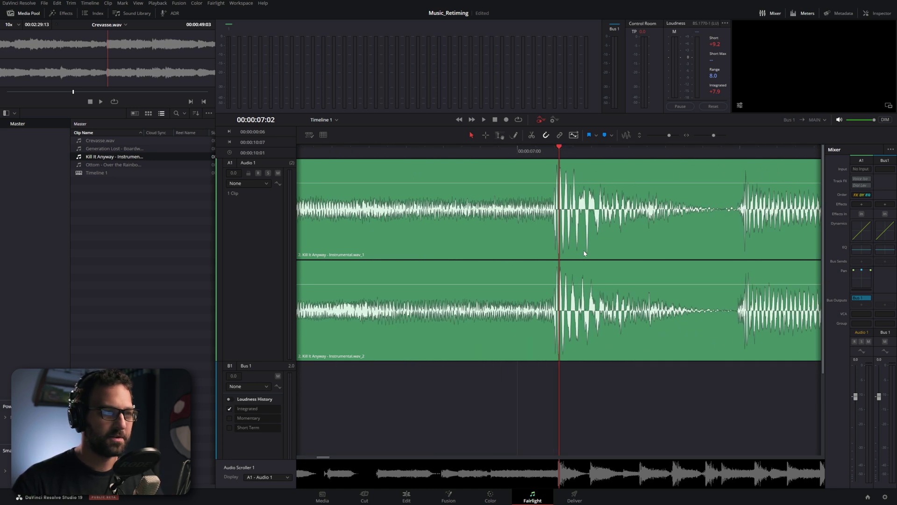
scroll(591, 244, up, 1)
mouse_move(559, 155)
mouse_down()
mouse_move(542, 154)
mouse_move(550, 154)
mouse_up()
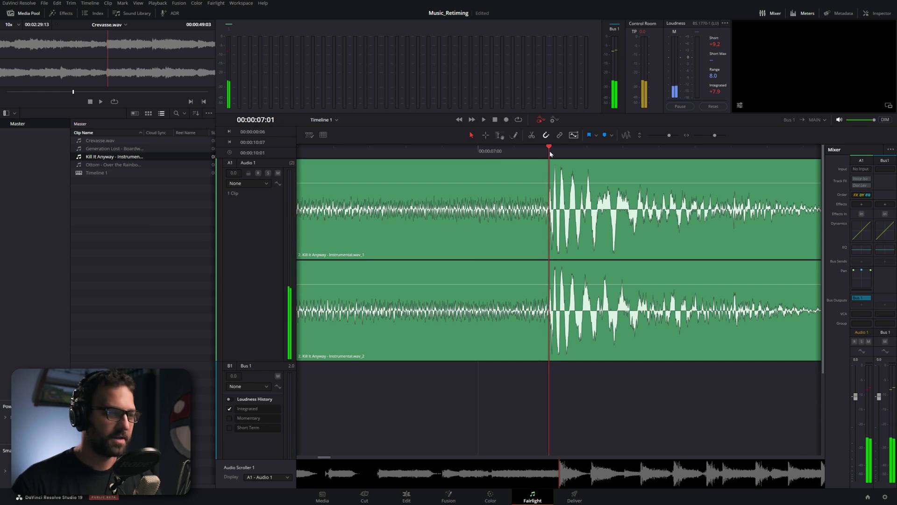
key(i)
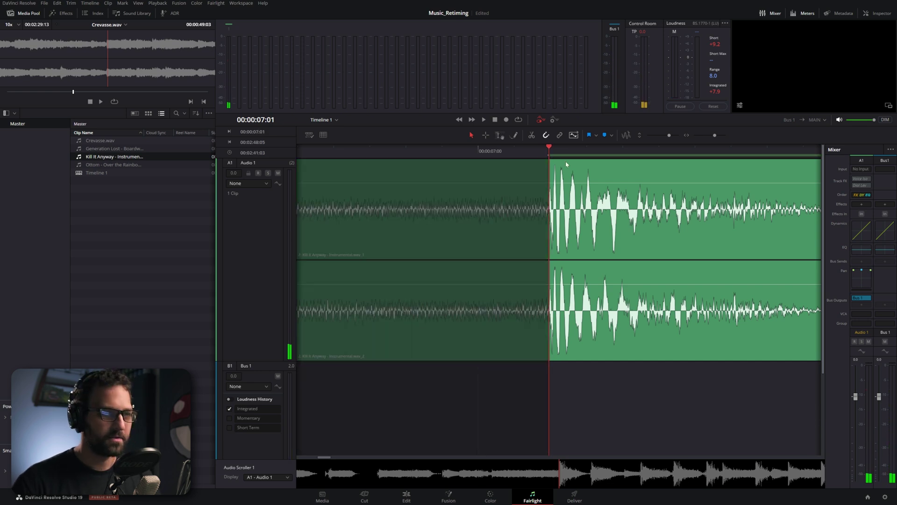
- Play four bars from the in point and set the out point on the following downbeat, at 00:00:13:22
scroll(567, 166, down, 6)
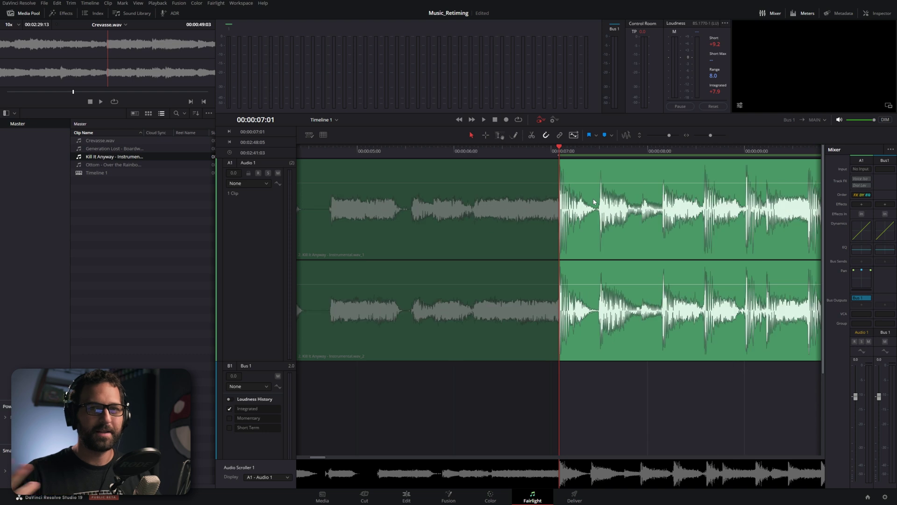
key(space)
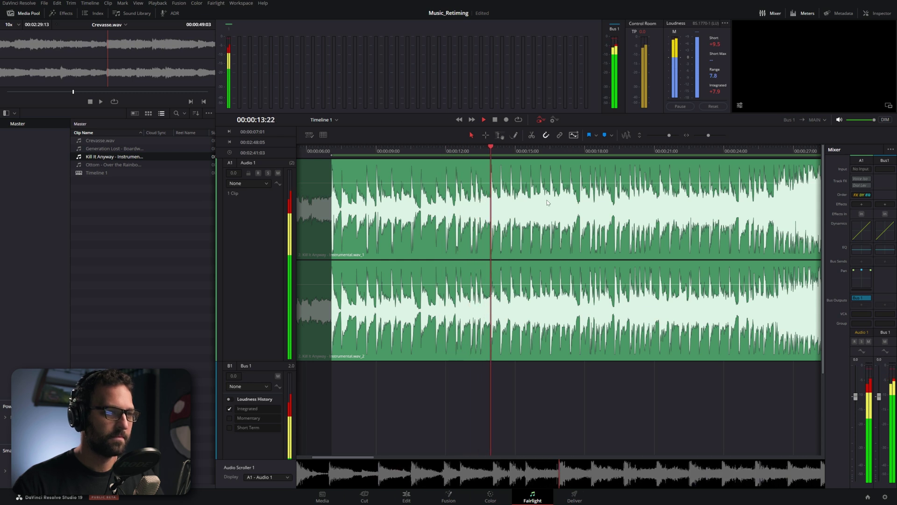
key(space)
scroll(547, 210, up, 2)
scroll(548, 211, up, 3)
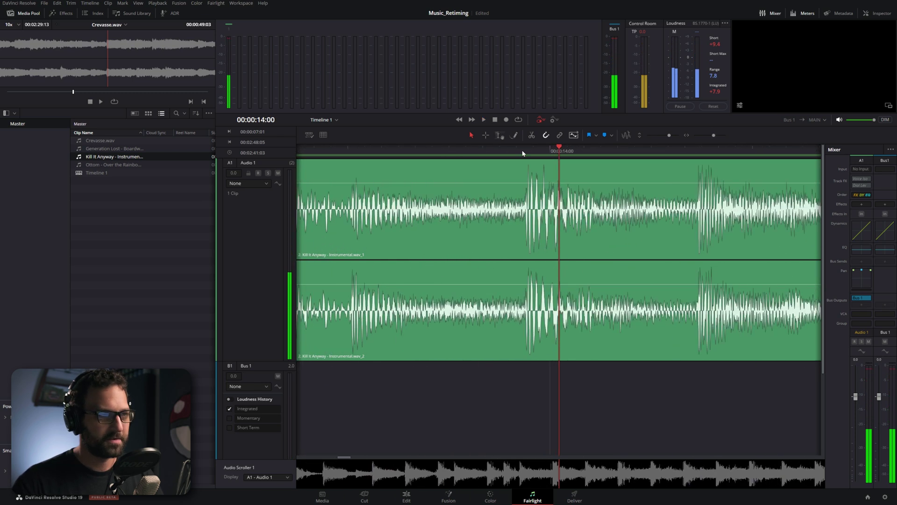
drag(516, 146, 527, 150)
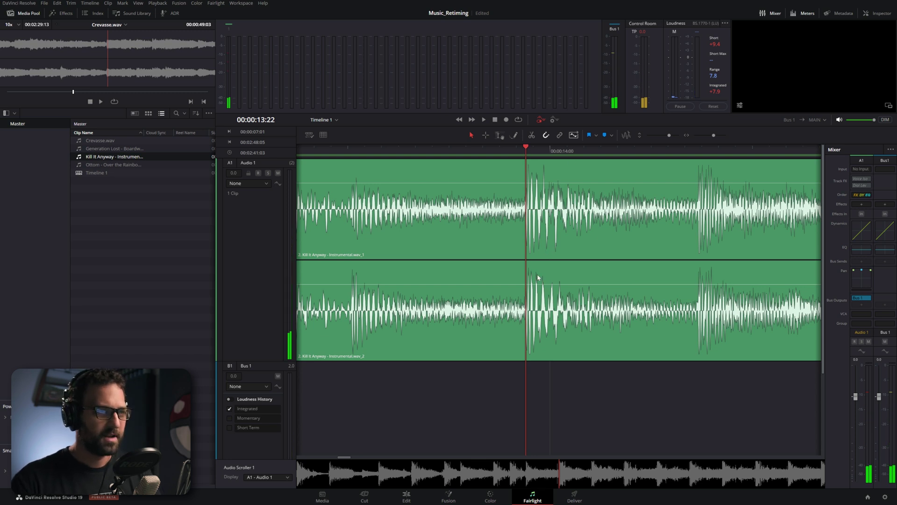
key(o)
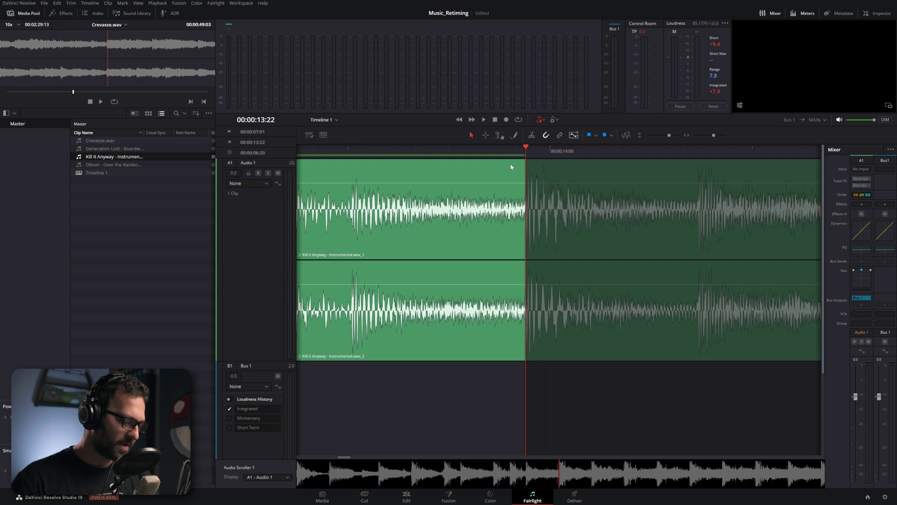
- Switch the grid's time scale to Tempo and set its BPM from the marked range using 4 bars
click(323, 135)
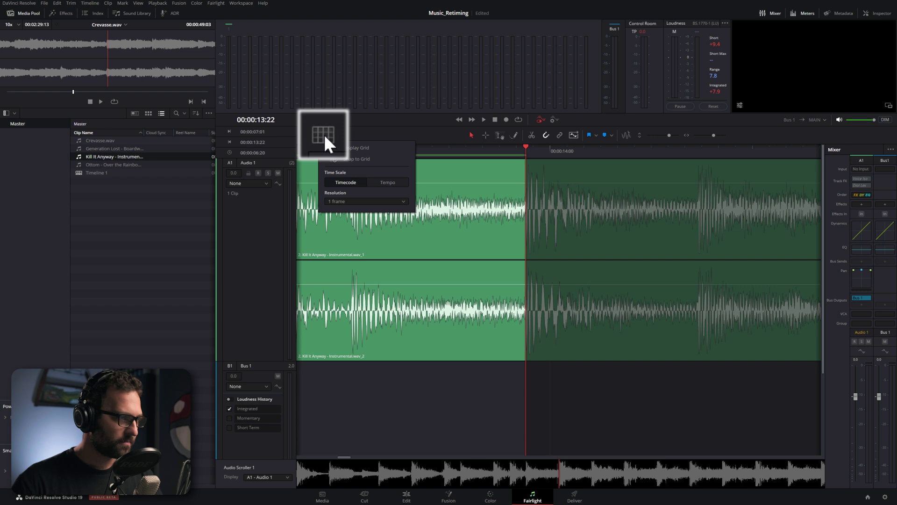
click(448, 193)
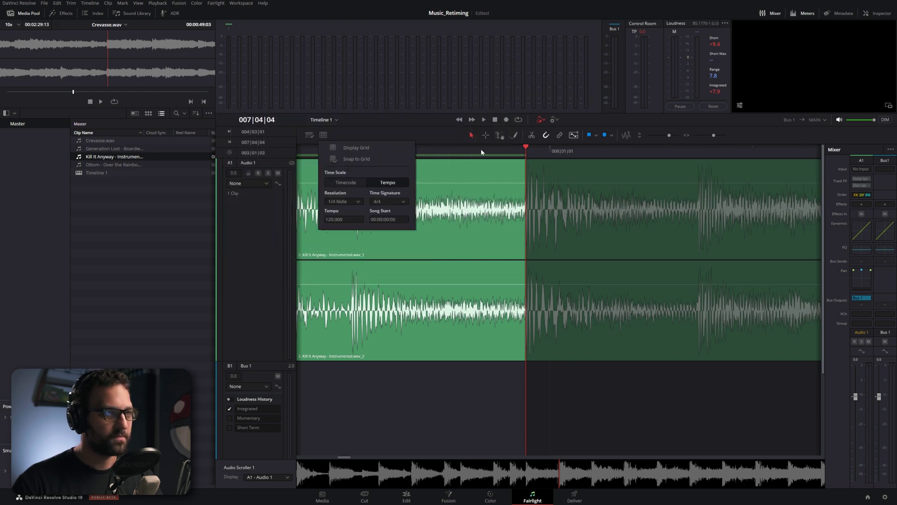
right_click(476, 147)
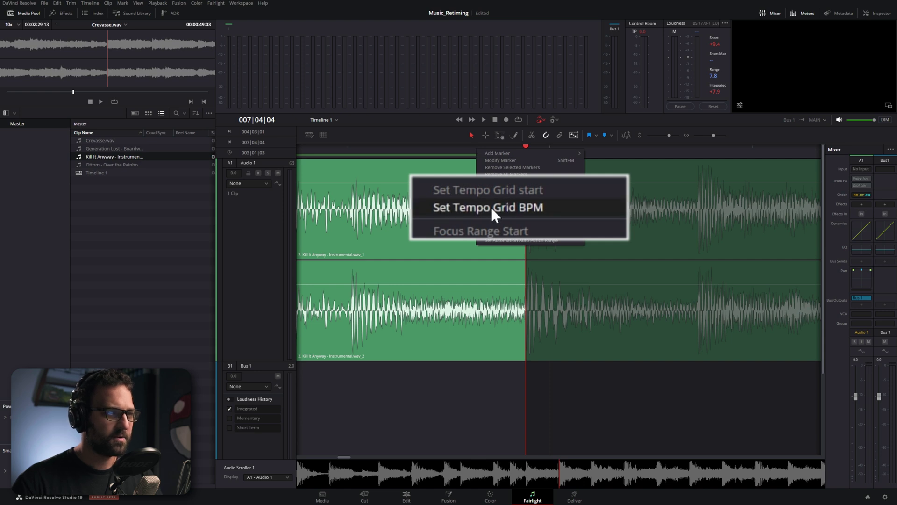
click(528, 207)
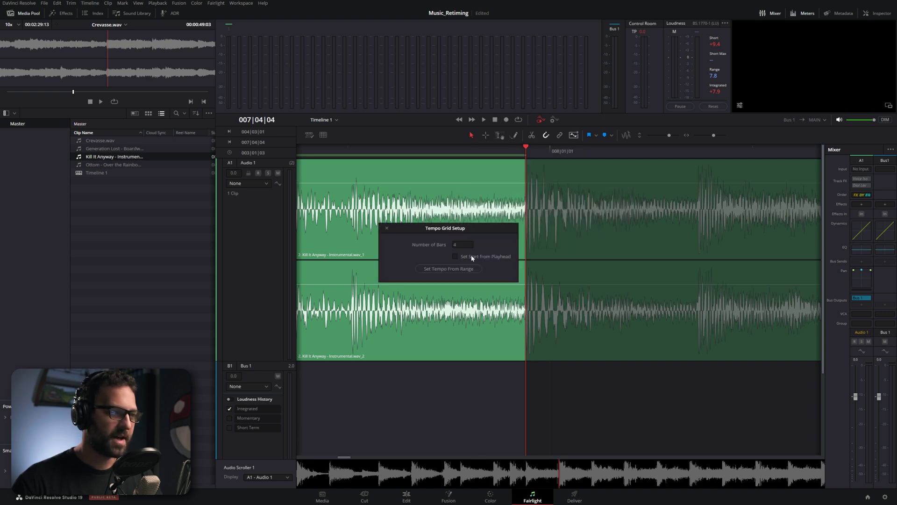
click(439, 270)
click(387, 227)
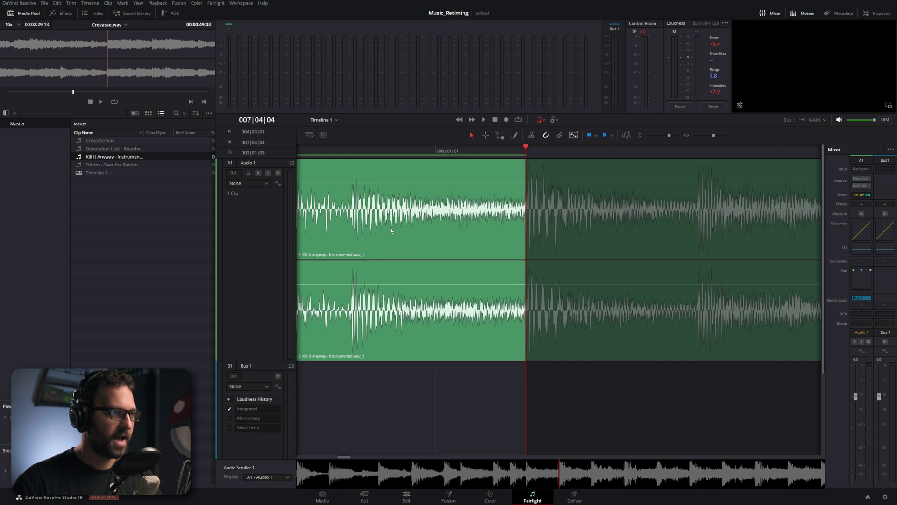
- Round the tempo grid's calculated BPM to 140
click(324, 135)
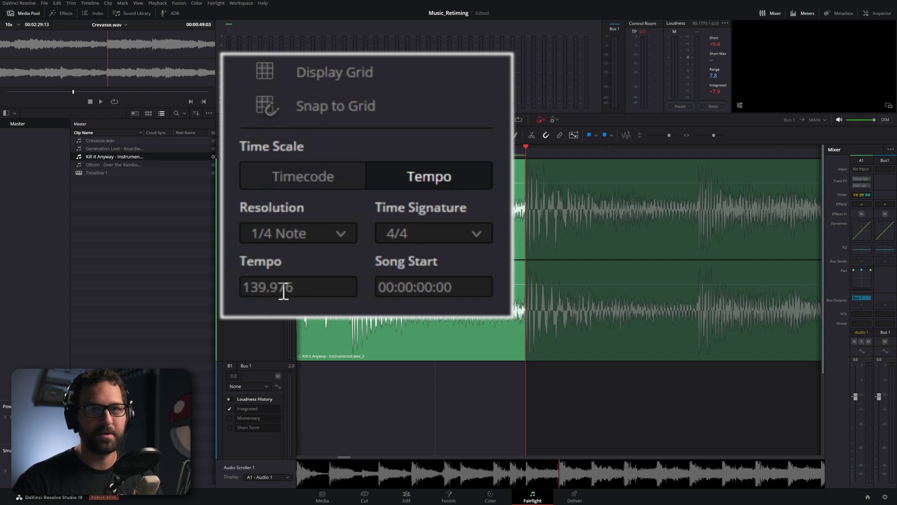
drag(242, 288, 306, 286)
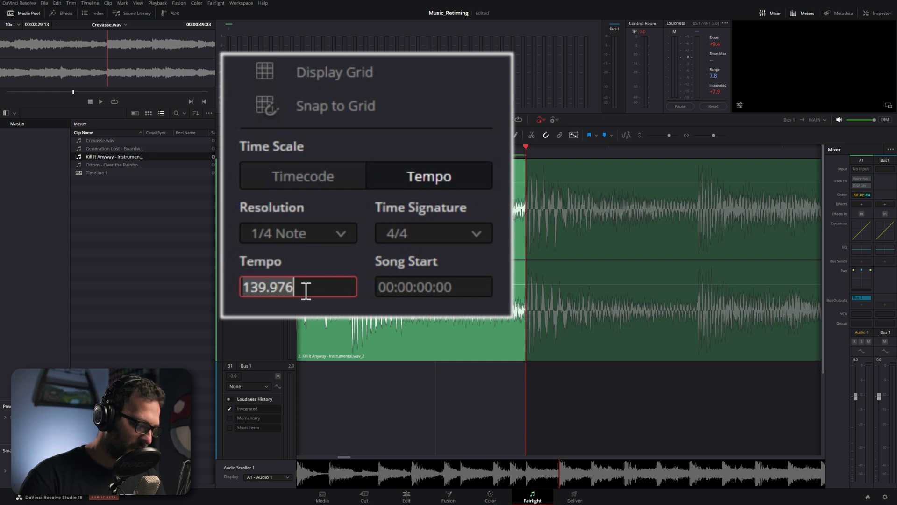
text(140)
key(Return)
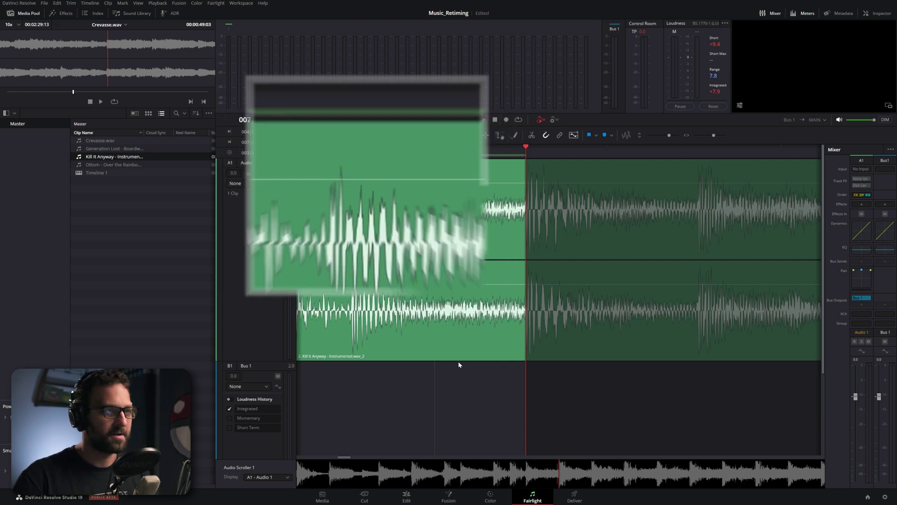
- Clear the range selection around the four drum bars so the whole song is active again
key(ctrl+minus)
key(ctrl+minus)
key(ctrl+minus)
key(ctrl+minus)
key(ctrl+minus)
key(ctrl+minus)
key(ctrl+minus)
key(ctrl+minus)
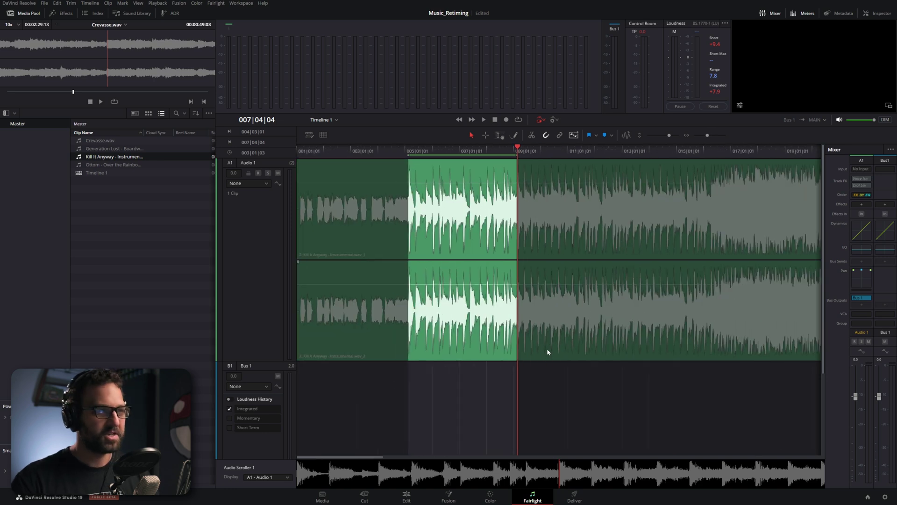
click(547, 350)
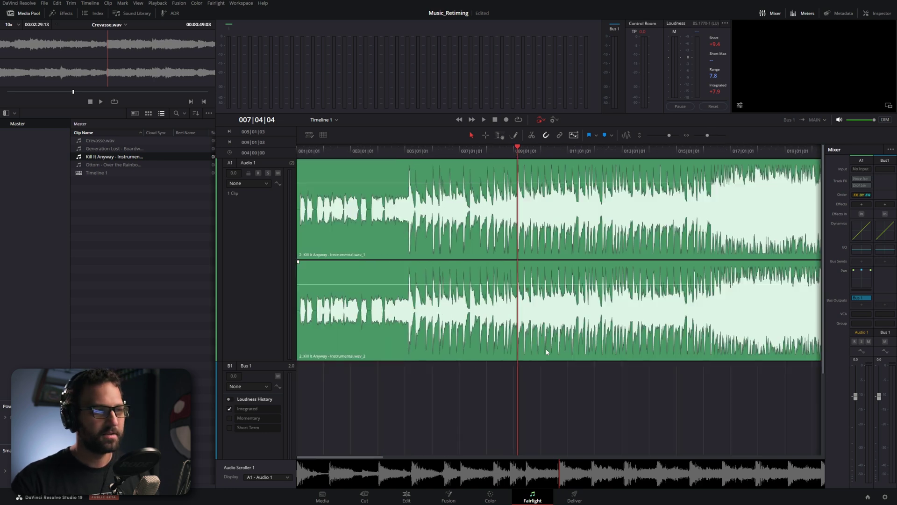
click(13, 4)
click(24, 22)
click(440, 295)
click(528, 282)
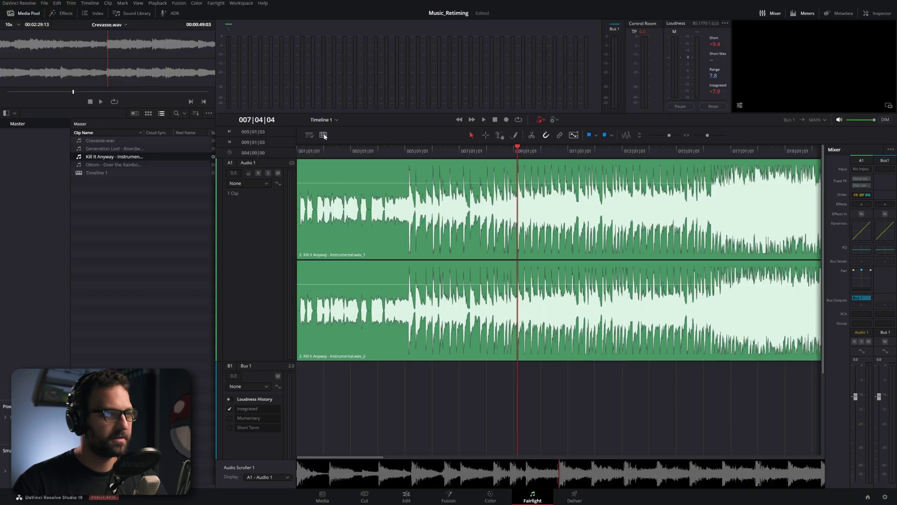
- Turn on Snap to Grid and move the playhead onto the start of bar 7, at 007|01|01
click(323, 135)
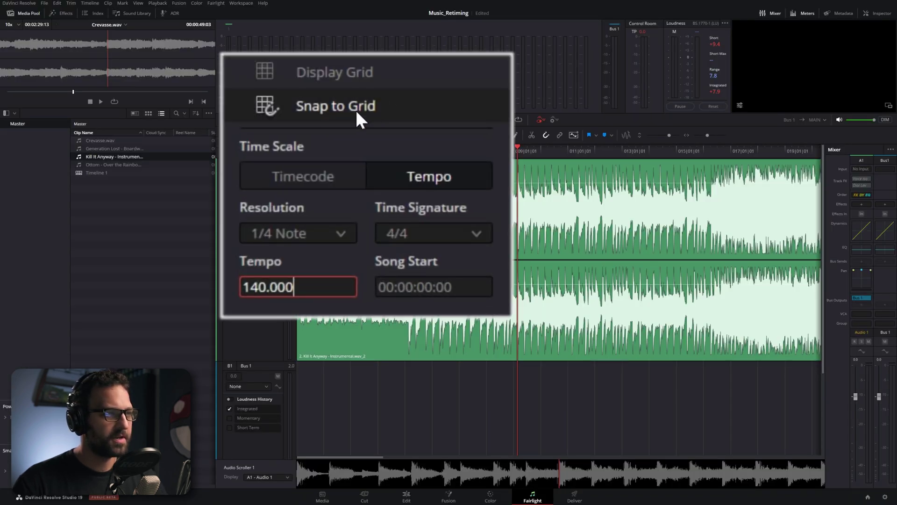
click(313, 106)
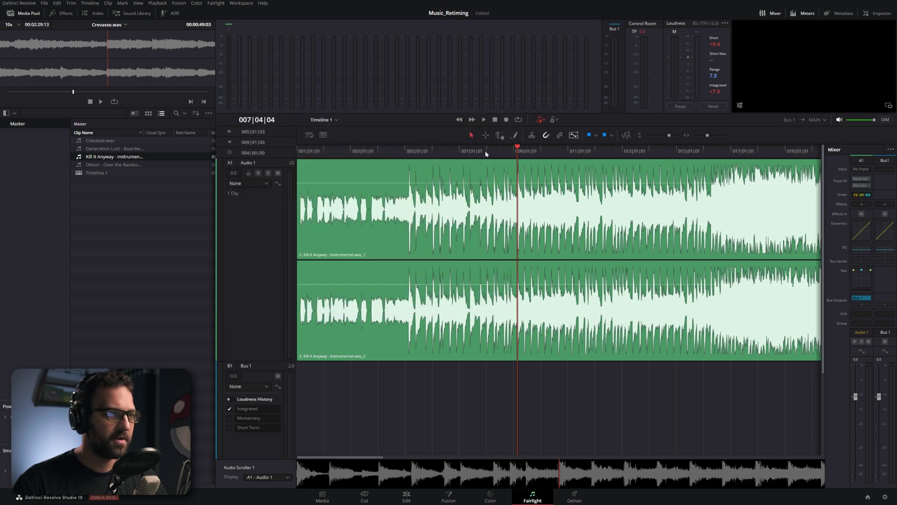
drag(486, 154, 477, 155)
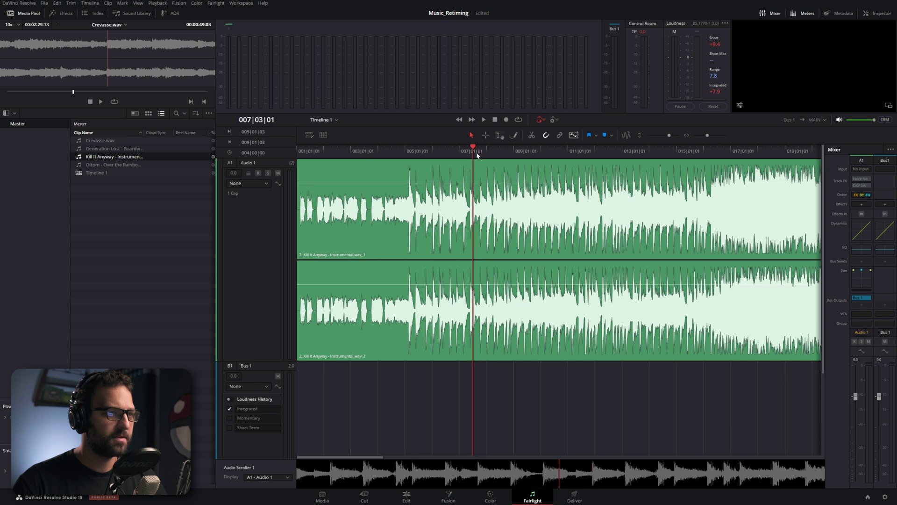
key(ctrl+equal)
key(ctrl+equal)
key(ctrl+equal)
key(ctrl+equal)
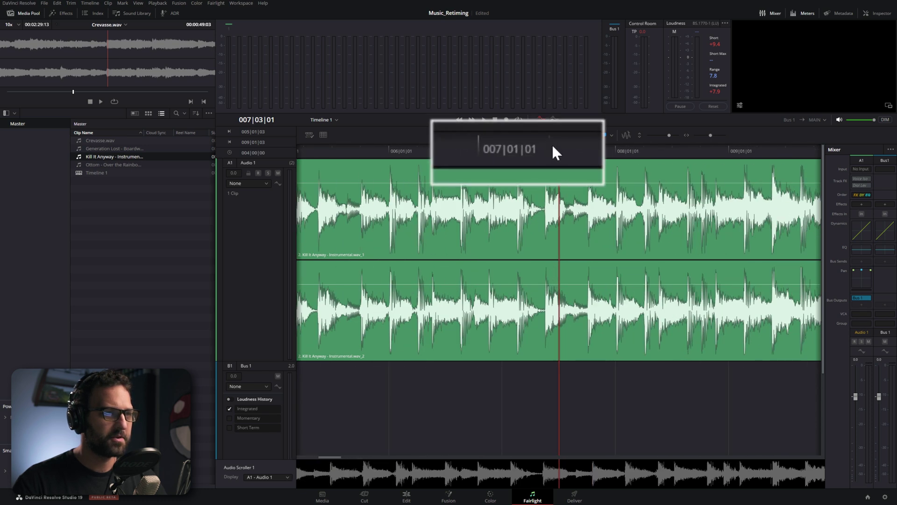
click(515, 151)
- Move the playhead to the song's first note near the start of the timeline, at 001|01|03
key(ctrl+minus)
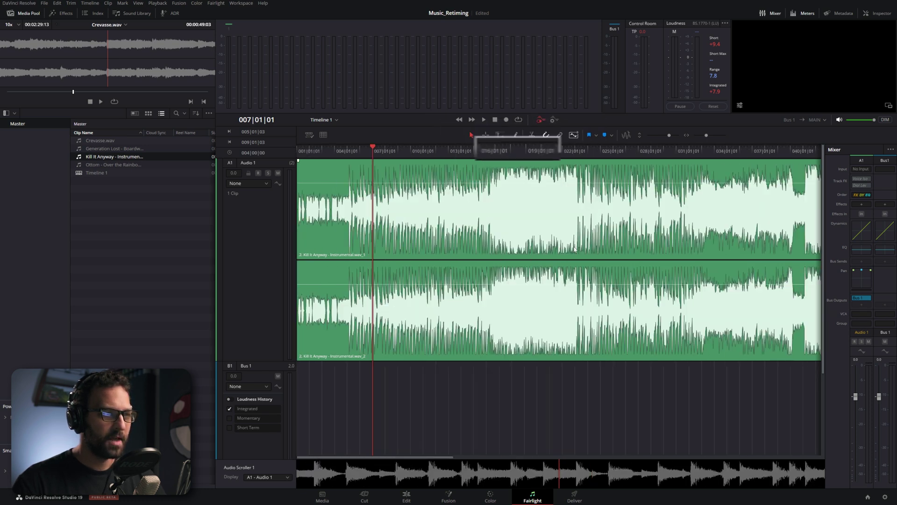
key(ctrl+equal)
key(ctrl+equal)
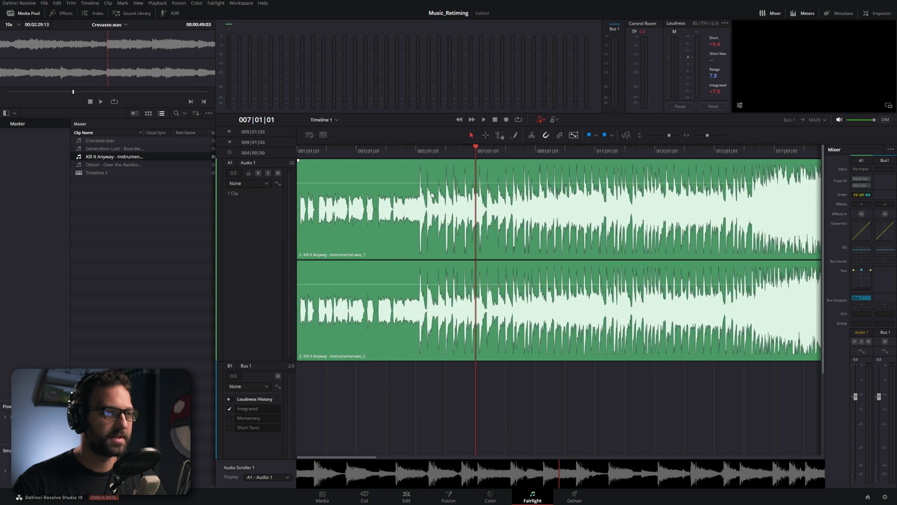
key(ctrl+equal)
key(ctrl+equal)
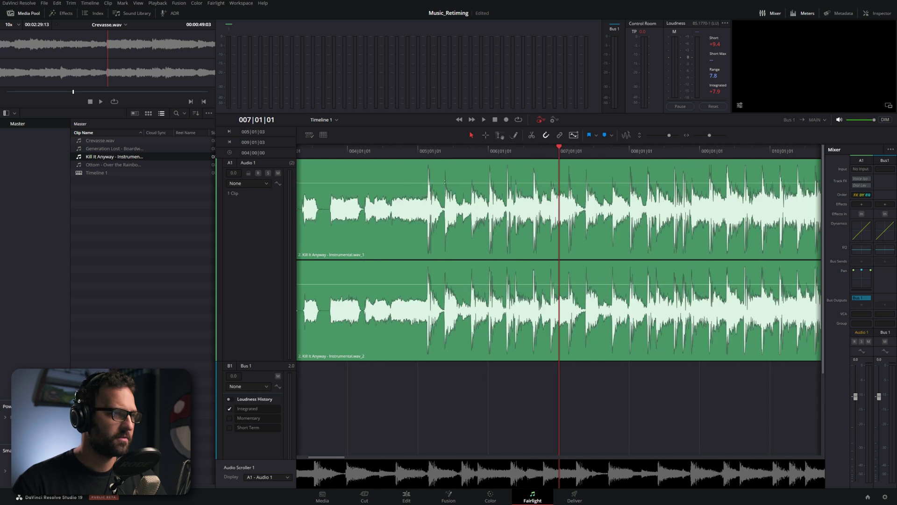
key(ctrl+minus)
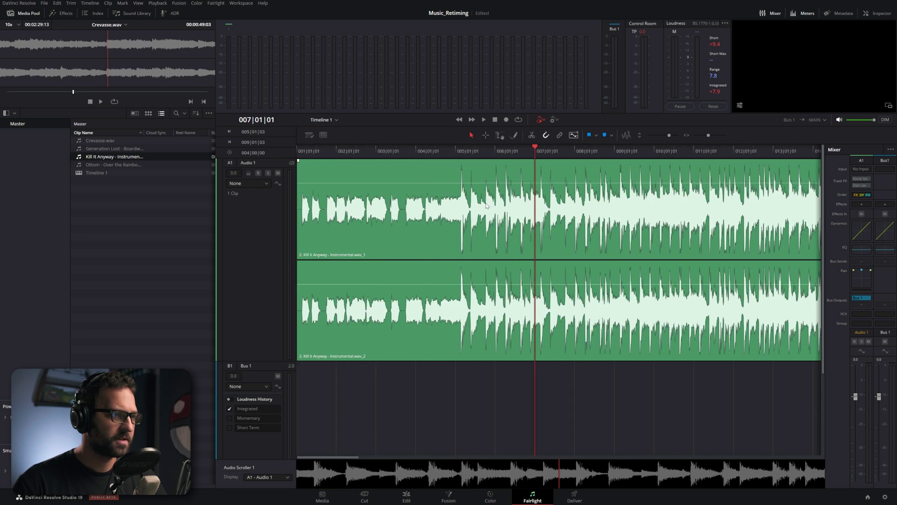
click(305, 155)
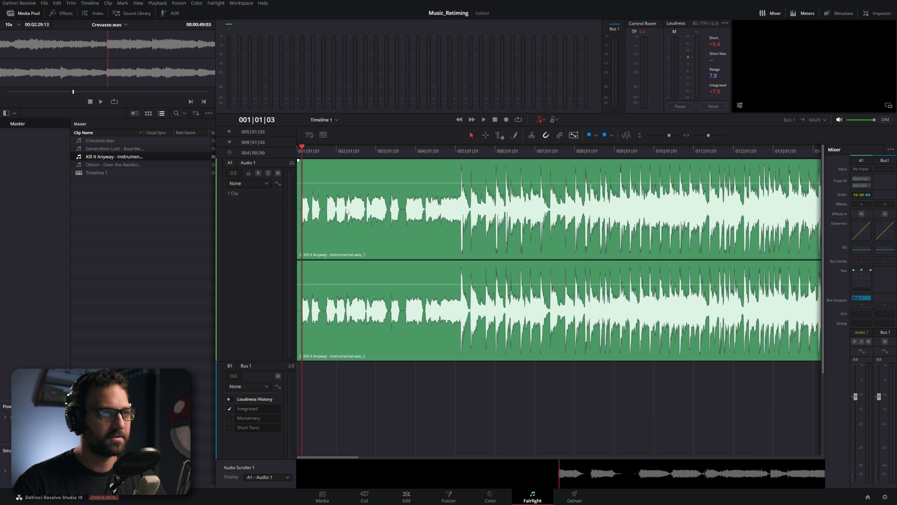
key(ctrl+equal)
key(ctrl+equal)
key(ctrl+equal)
key(ctrl+equal)
key(ctrl+equal)
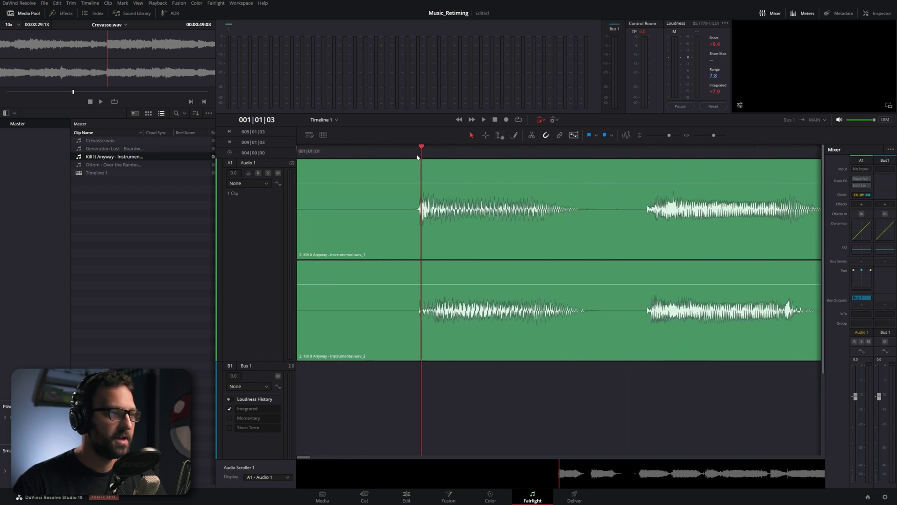
- Turn off Snap to Grid and place the playhead freely just before the song's first note
key(Right)
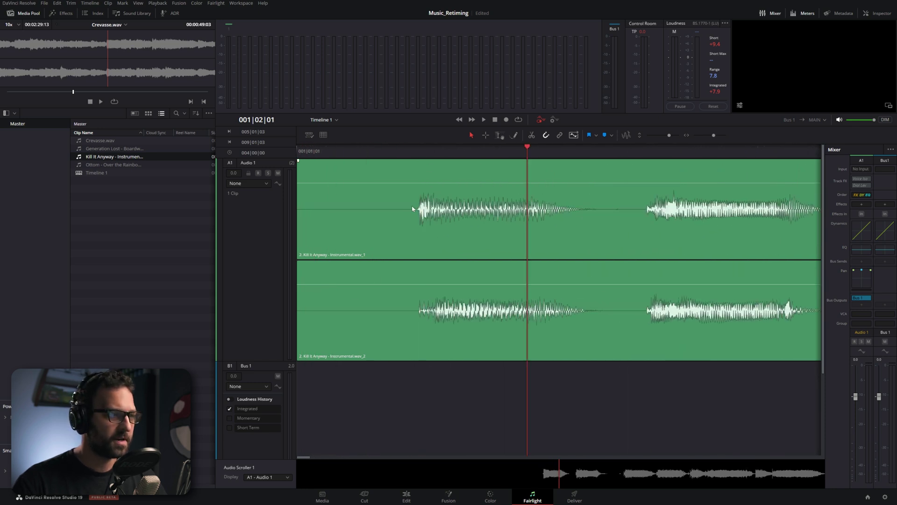
click(323, 135)
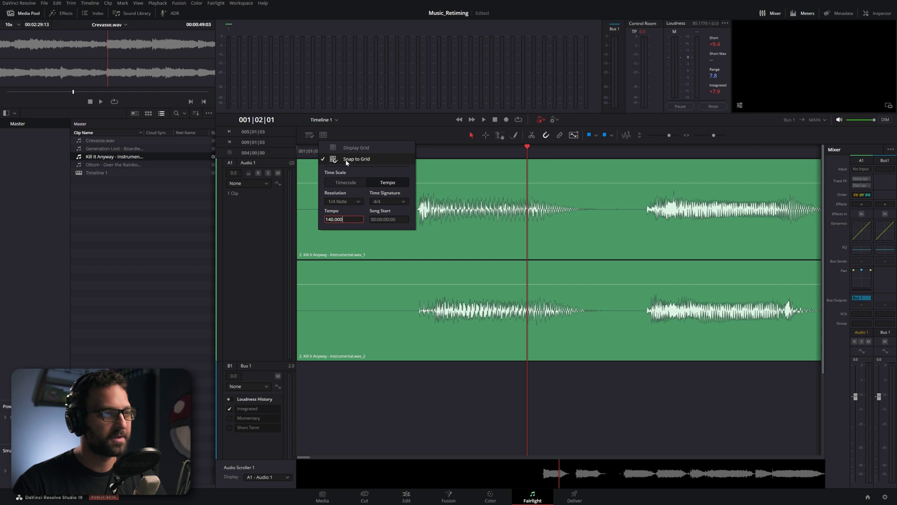
drag(436, 154, 413, 153)
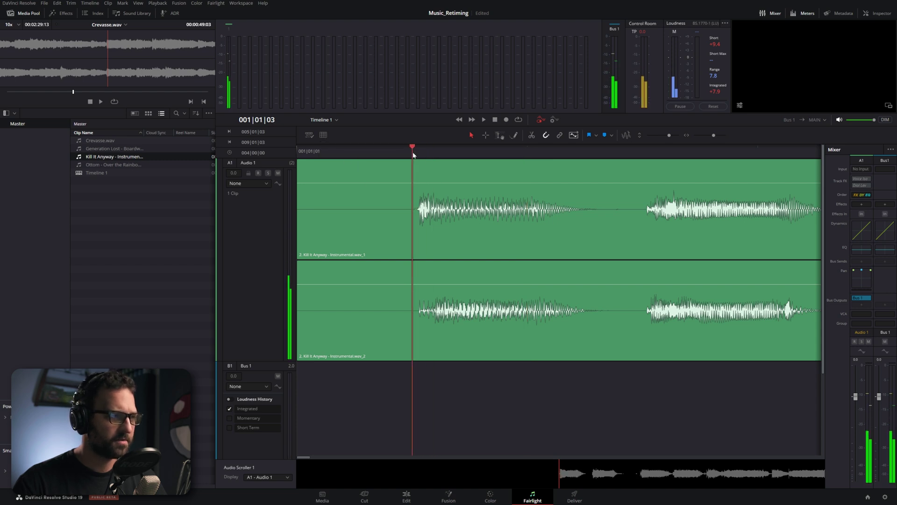
- Trim off the silence before the song's first note and move the clip to the start of the timeline
click(459, 208)
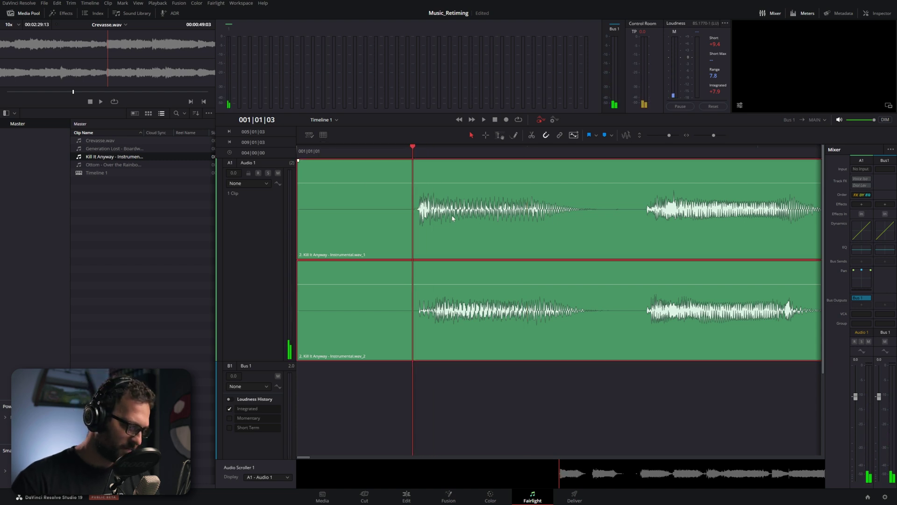
key(ctrl+b)
drag(494, 220, 340, 216)
- Place the playhead on the first drum hit at the start of bar 5, at 005|01|01
scroll(553, 204, up, 5)
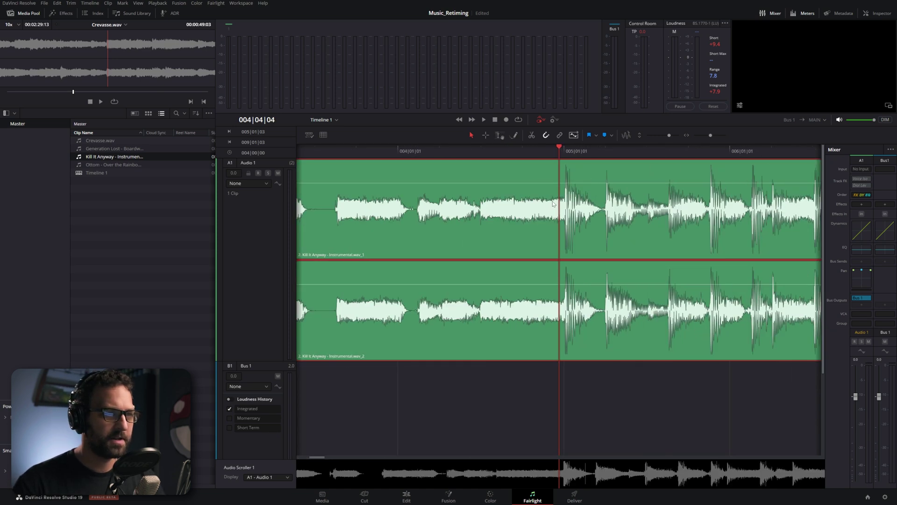
scroll(553, 203, up, 2)
key(n)
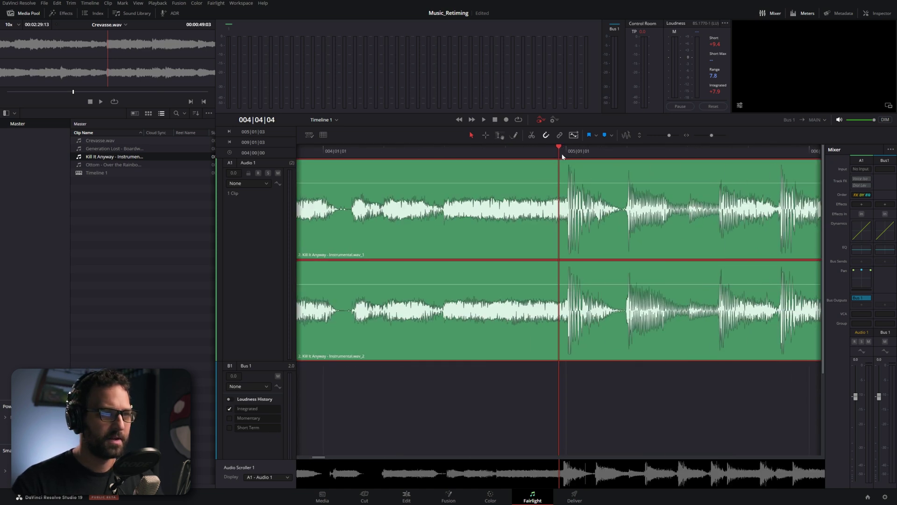
drag(562, 153, 569, 154)
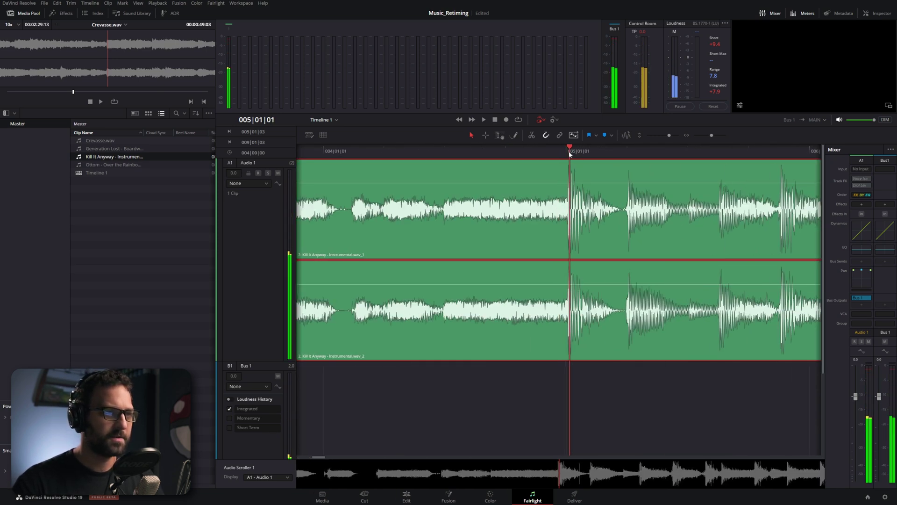
click(567, 155)
- Turn Snap to Grid back on and split the song at bar 5, at 005|01|01
click(324, 136)
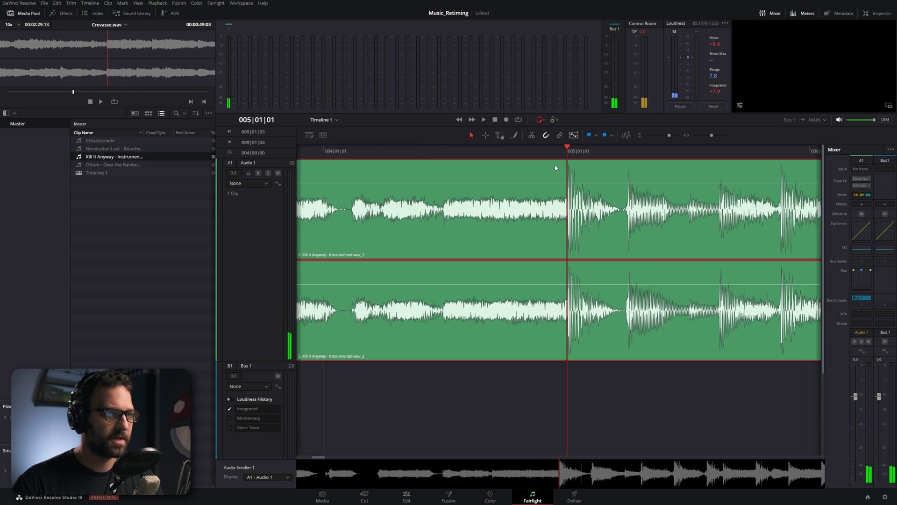
click(566, 153)
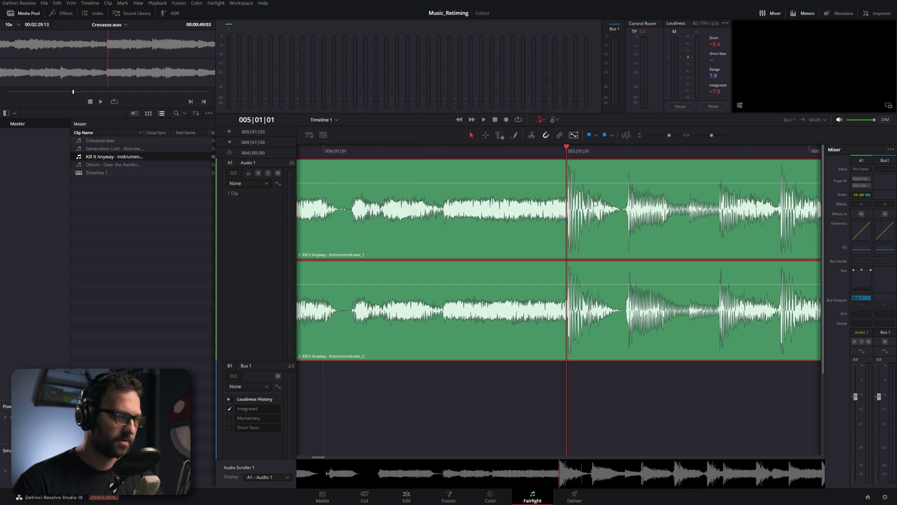
key(ctrl+b)
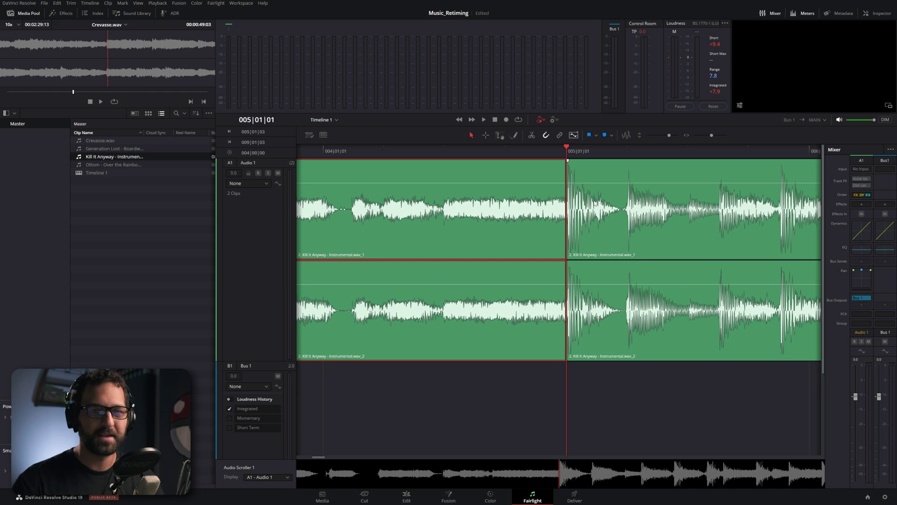
- Split the song again at the start of bar 9, 009|01|01, to isolate a four-bar drum section
scroll(590, 245, down, 6)
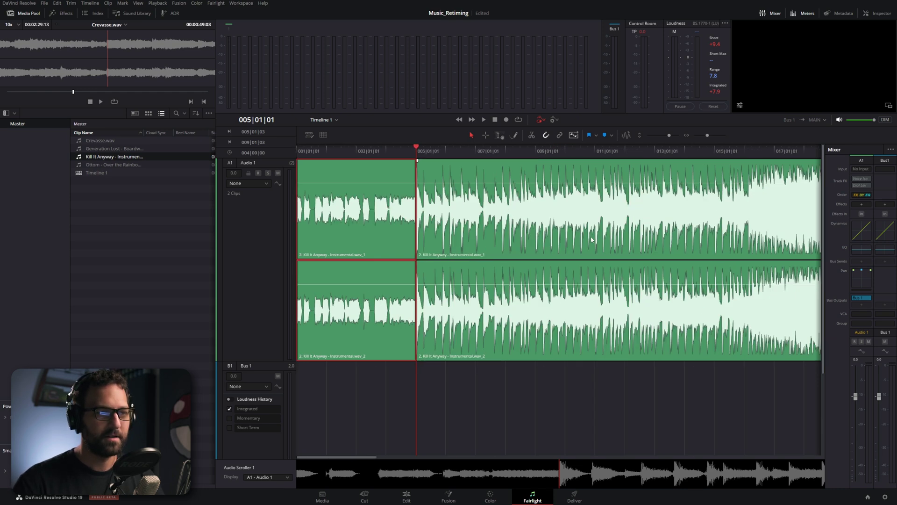
scroll(583, 263, up, 5)
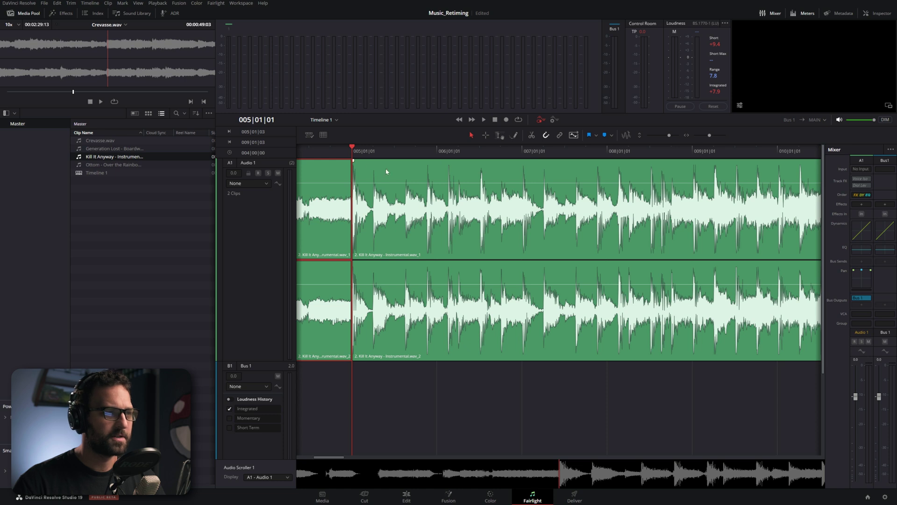
click(694, 150)
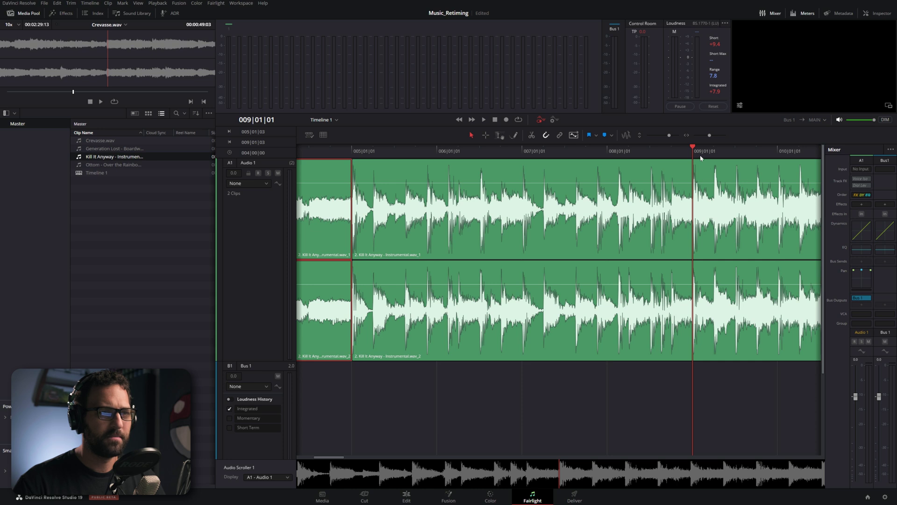
click(714, 196)
key(ctrl+b)
- Move the rest of the song after bar 9 further along the timeline to open a gap behind the four-bar clip
scroll(637, 242, down, 5)
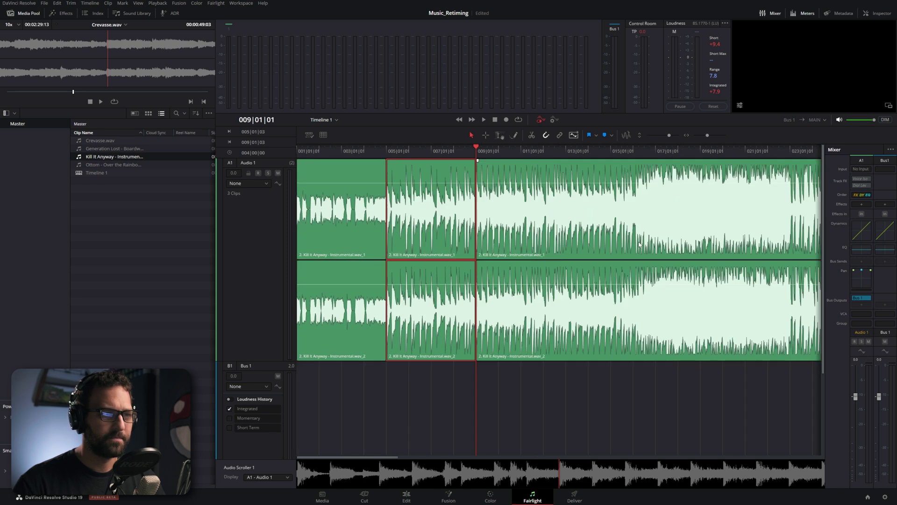
key(ctrl+minus)
drag(428, 233, 543, 233)
key(Delete)
key(ctrl+plus)
key(ctrl+plus)
key(ctrl+plus)
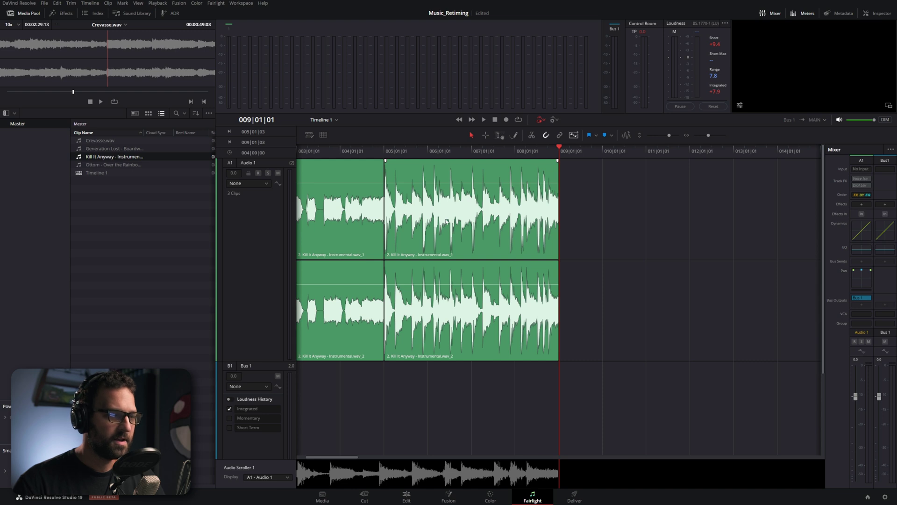
- Duplicate the four-bar clip at 009|01|01 and butt the rest of the song against the copy's end at 013|01|01
drag(422, 206, 590, 209)
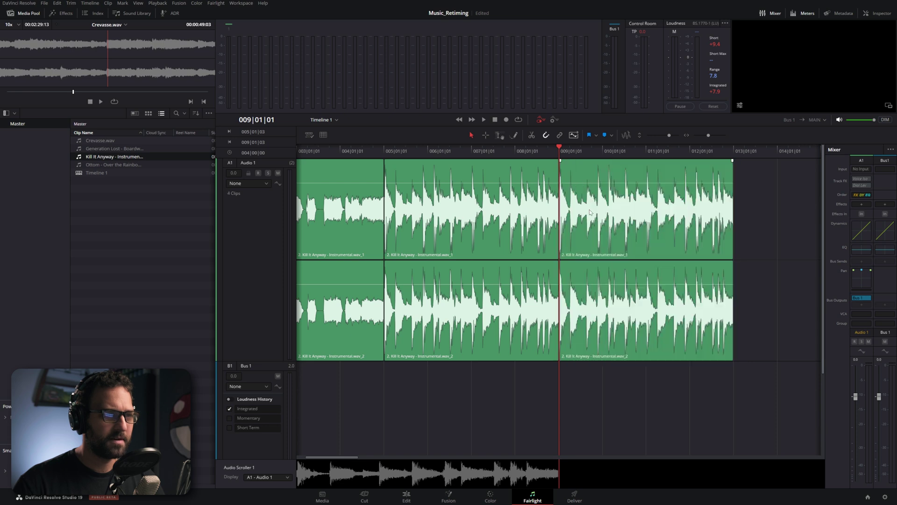
key(ctrl+minus)
drag(679, 211, 579, 210)
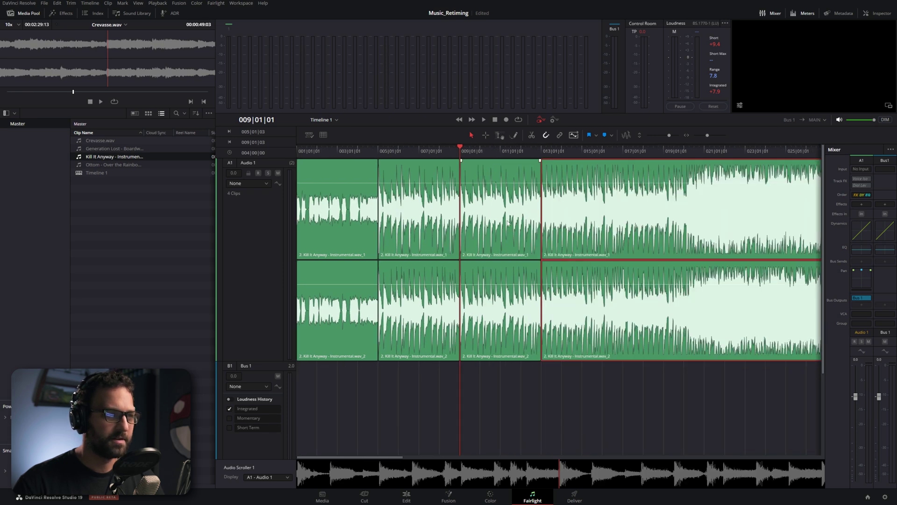
- Play the song from bar 7 across the edit at bar 9 to check the repeated section
key(ctrl+equal)
click(483, 153)
key(space)
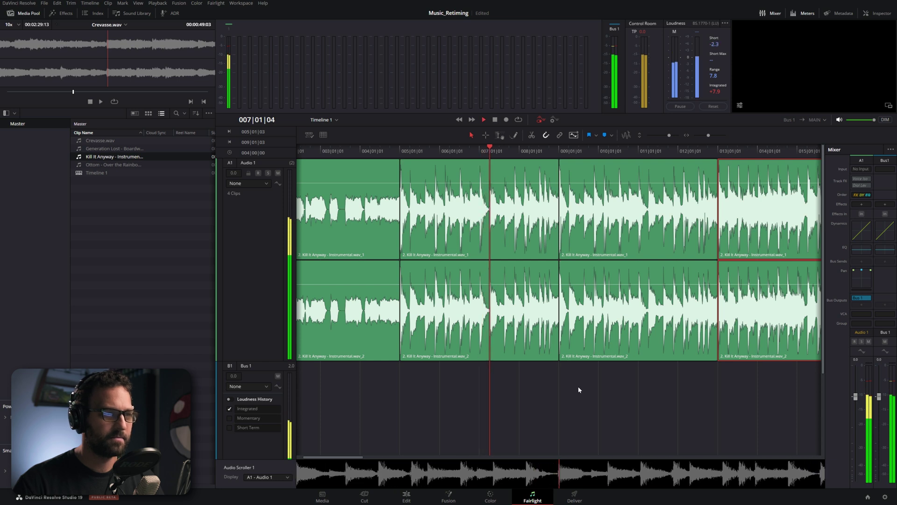
click(579, 387)
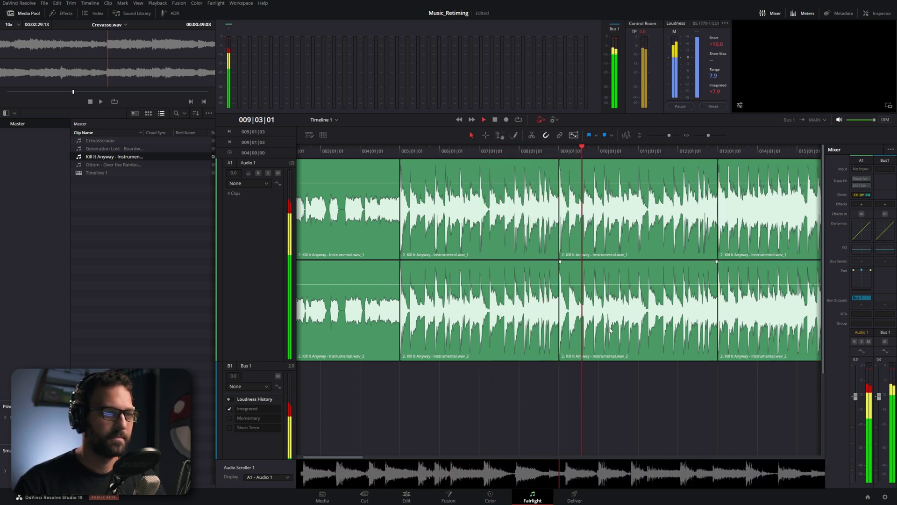
key(space)
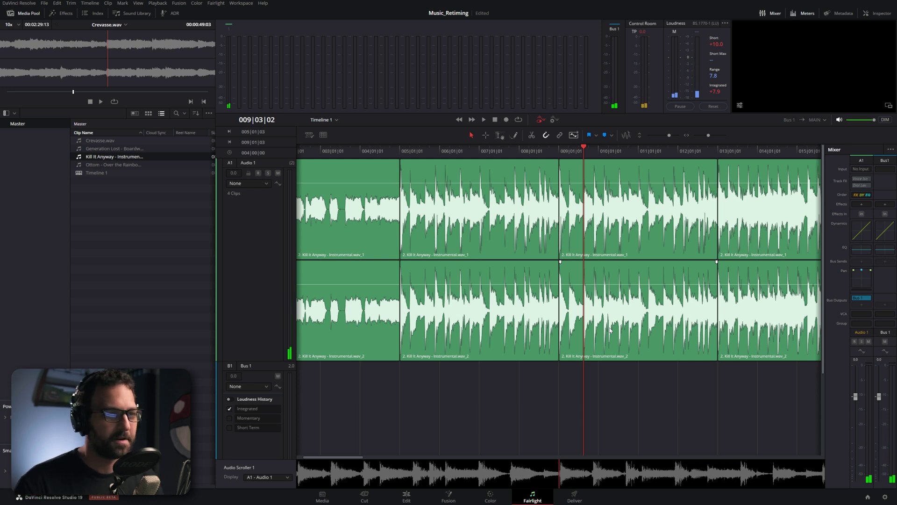
- Move the playhead to the quiet section near the end of the song, at 070|01|01
scroll(610, 314, down, 3)
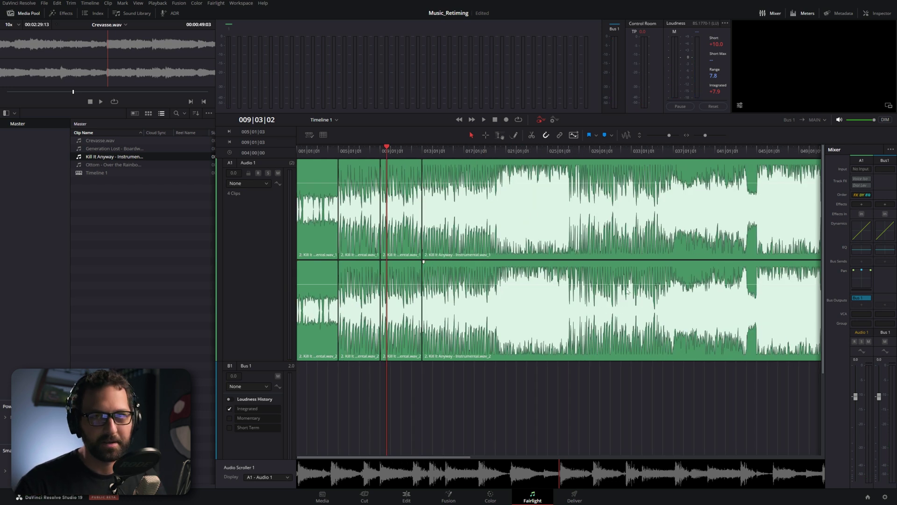
scroll(628, 292, down, 3)
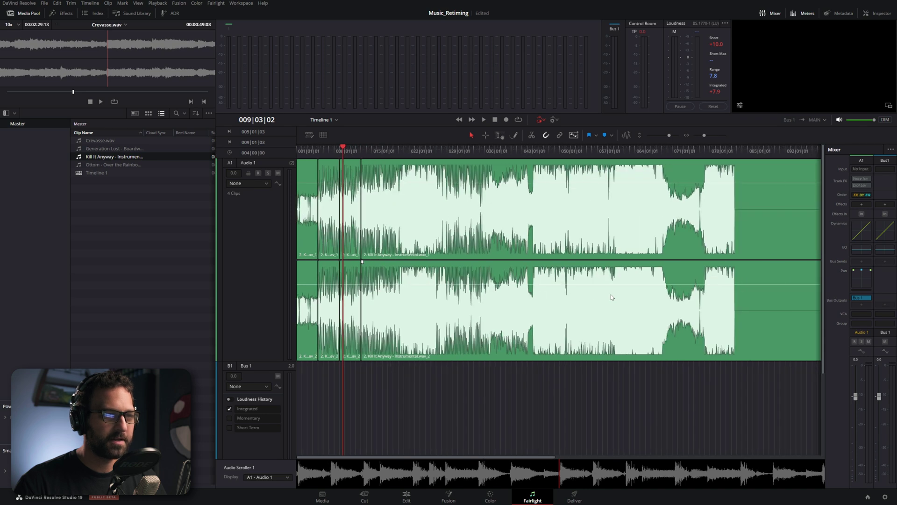
click(668, 151)
scroll(667, 154, up, 5)
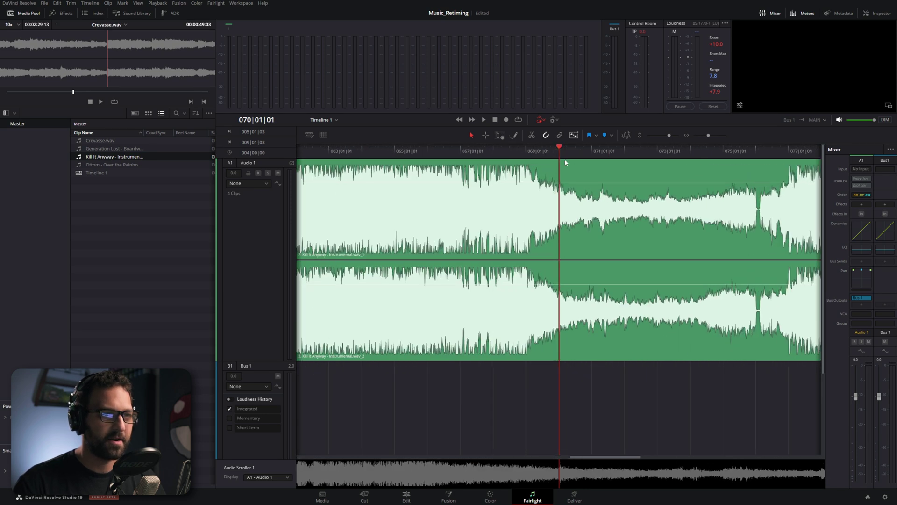
- Audition the start of the quiet section and split the song there, at 069|01|01
click(528, 153)
key(space)
drag(529, 154, 525, 154)
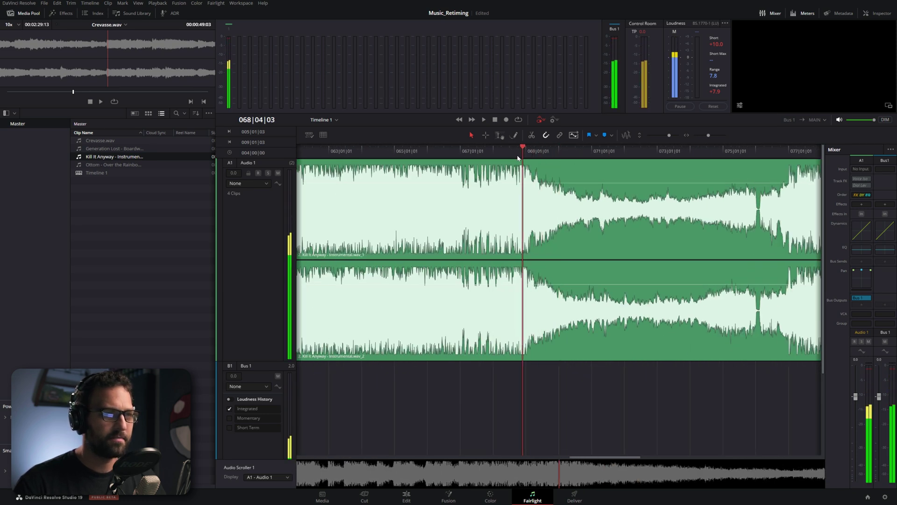
key(space)
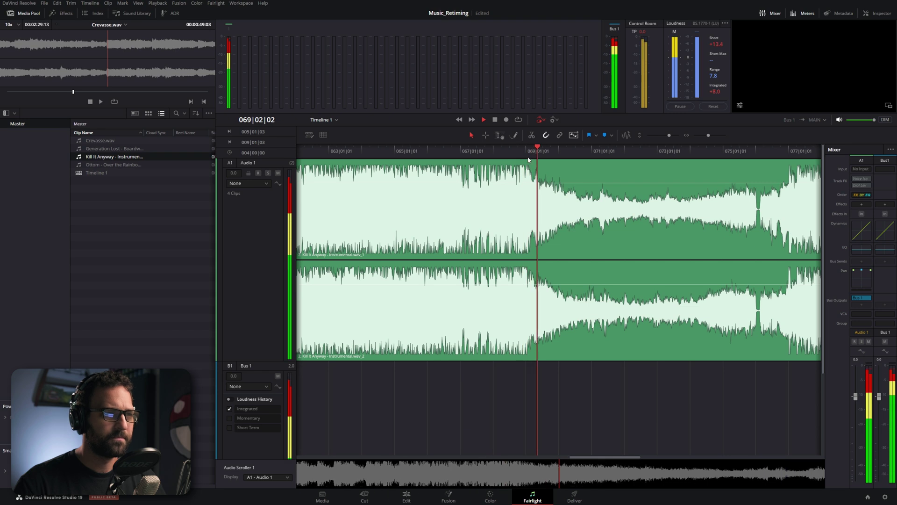
click(527, 156)
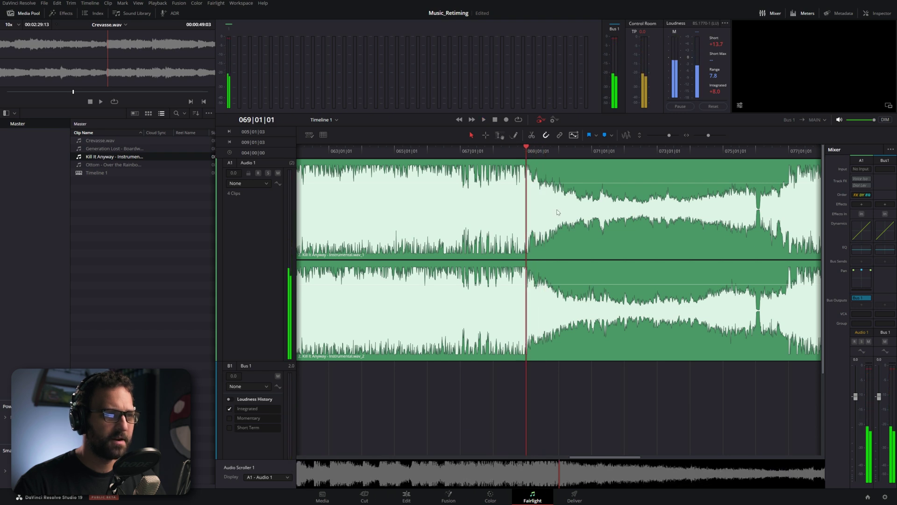
key(ctrl+b)
- Split the song where the quiet section ends and the loud part returns, at 077|01|01
scroll(711, 396, right, 3)
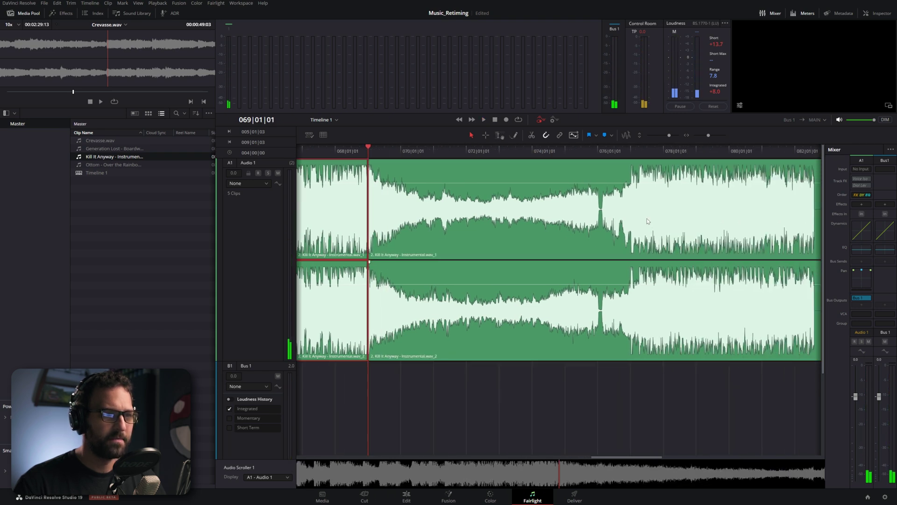
drag(606, 151, 634, 156)
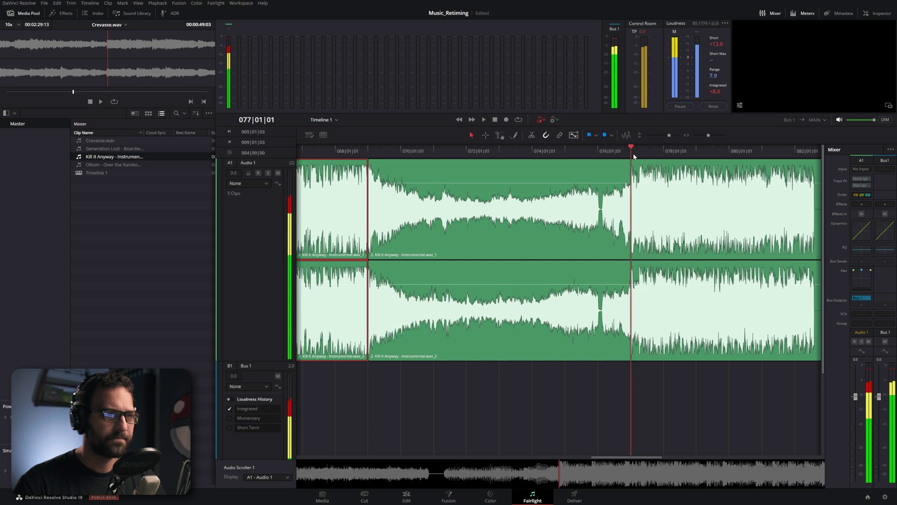
key(ctrl+b)
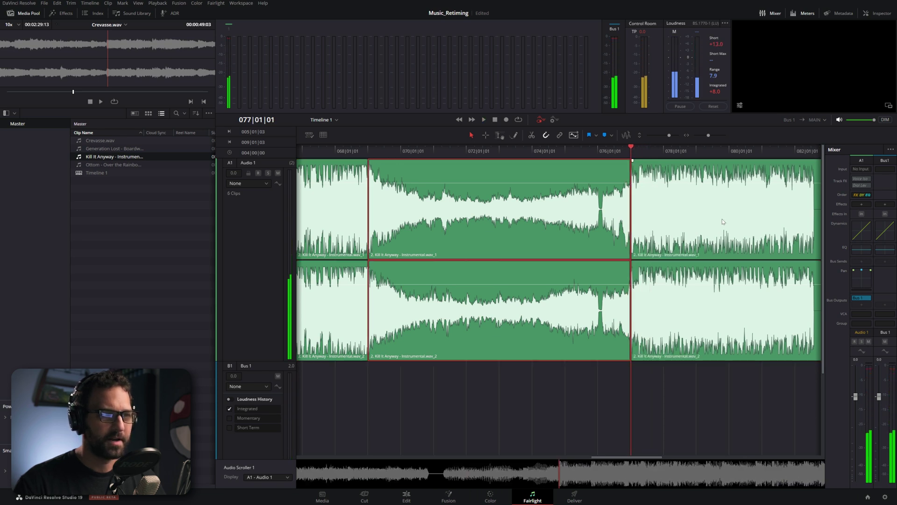
- Delete the quiet section between 069|01|01 and 077|01|01 and move the following loud part back to 069|01|01
key(BackSpace)
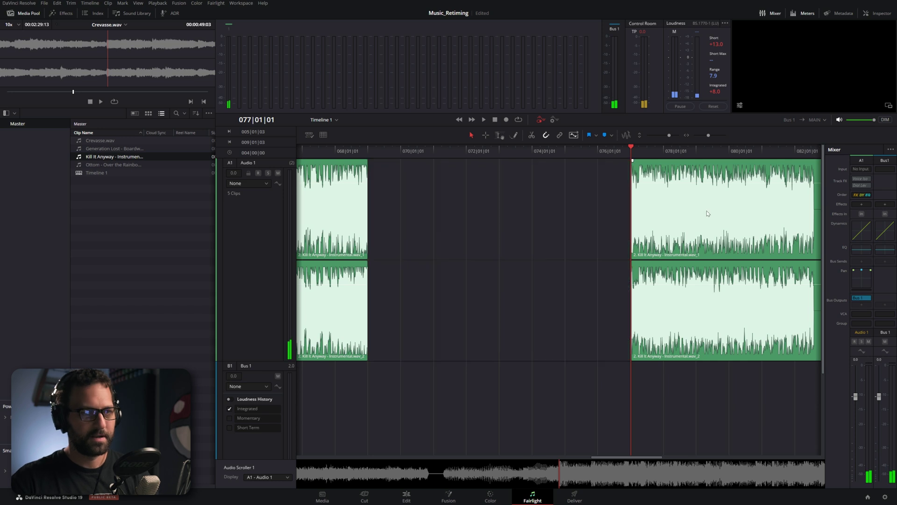
drag(677, 207, 446, 216)
key(ctrl+minus)
key(ctrl+minus)
- Play the song across the new edit at 069|01|01 to check how the two loud parts join
click(362, 152)
key(space)
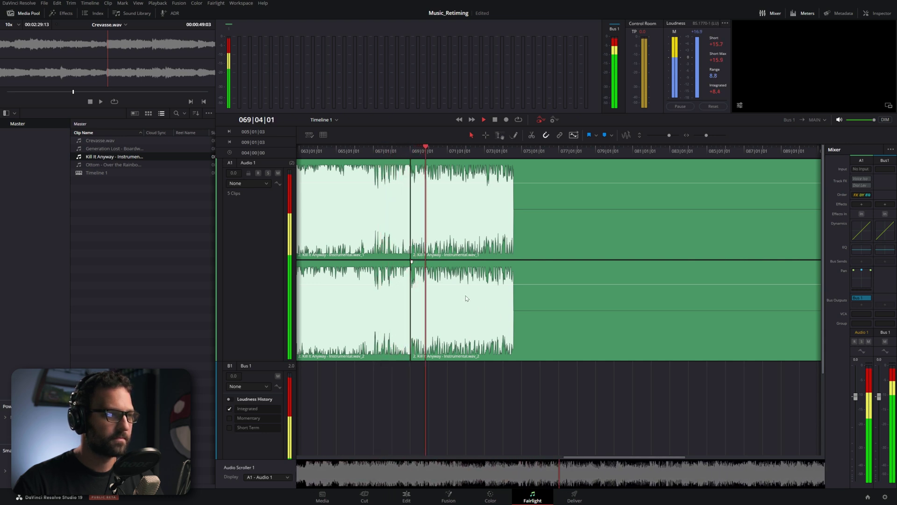
key(space)
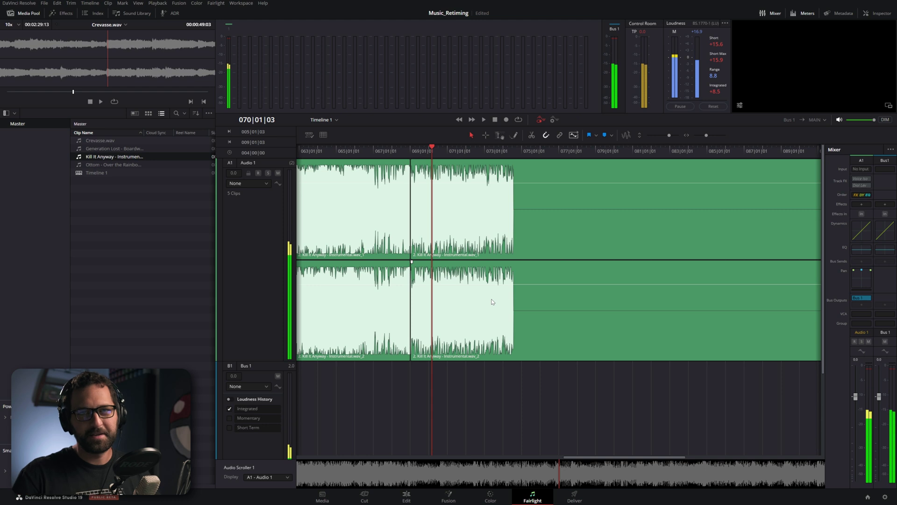
- Add a 6 frame 0 dB cross fade at the 069|01|01 edit and raise its midpoint slightly
click(405, 148)
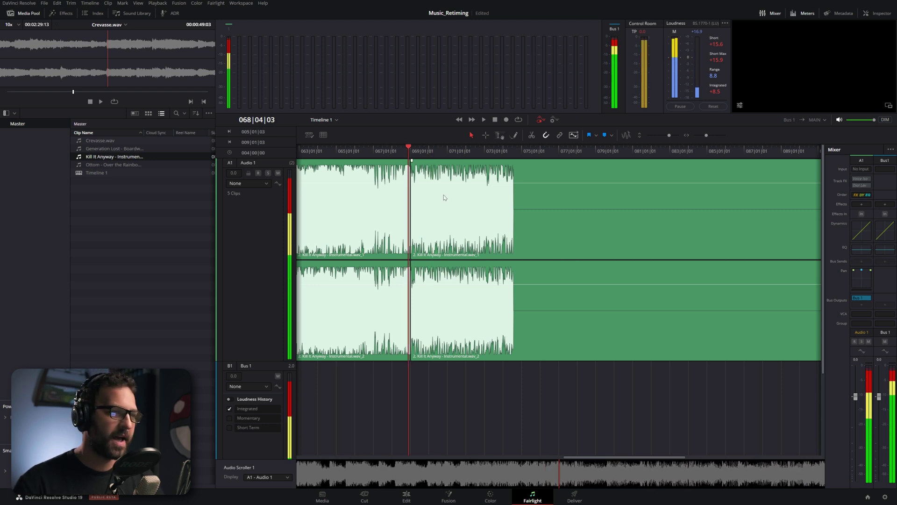
key(ctrl+equal)
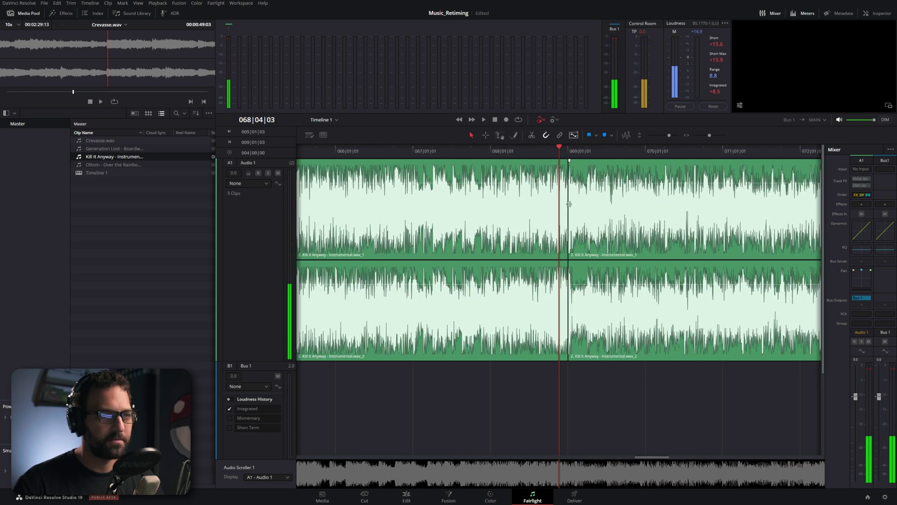
right_click(569, 206)
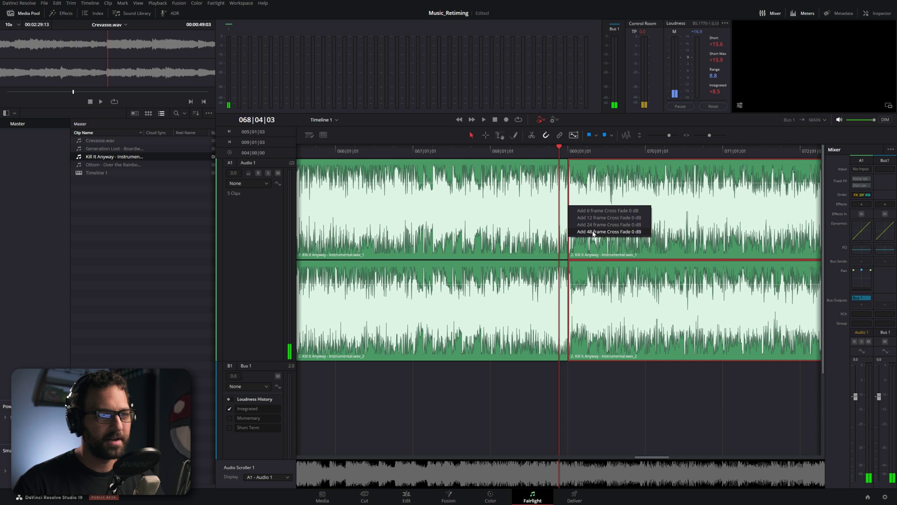
click(590, 213)
key(ctrl+equal)
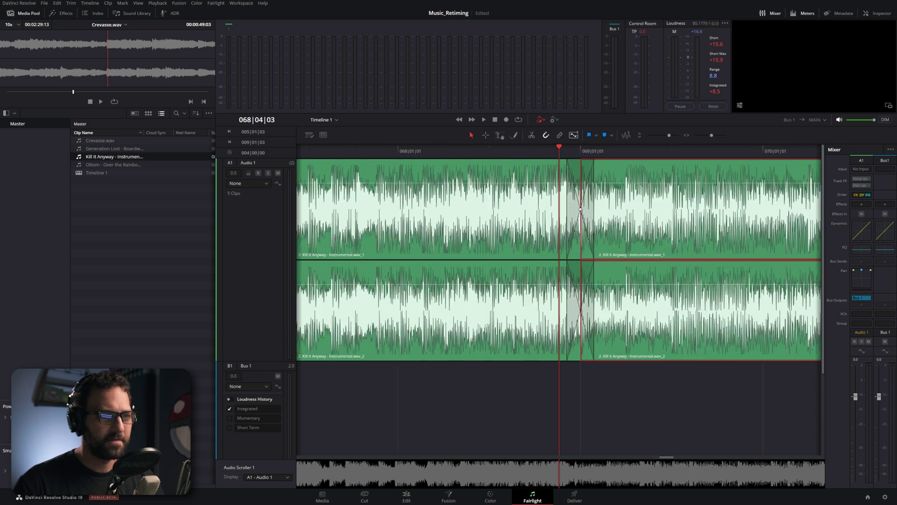
drag(585, 210, 584, 207)
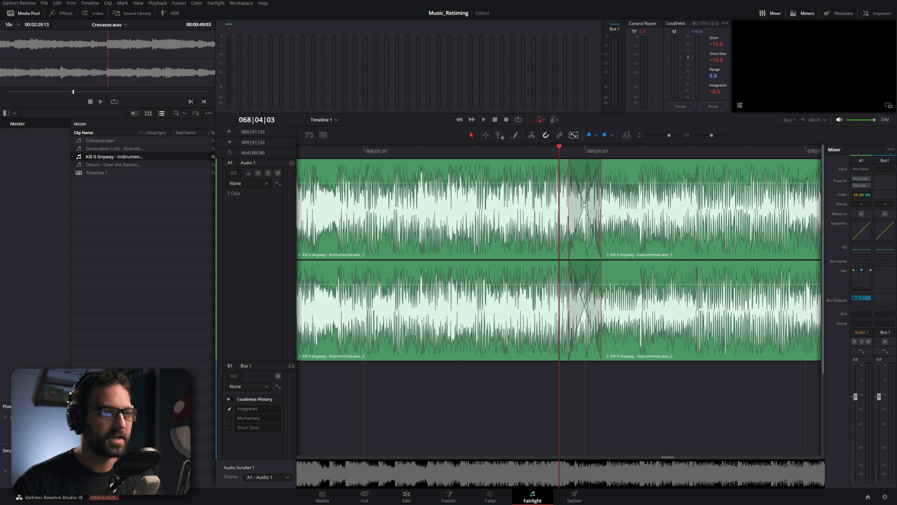
- Turn off Snap to Grid and lengthen the crossfade freely on both sides of the edit
click(321, 135)
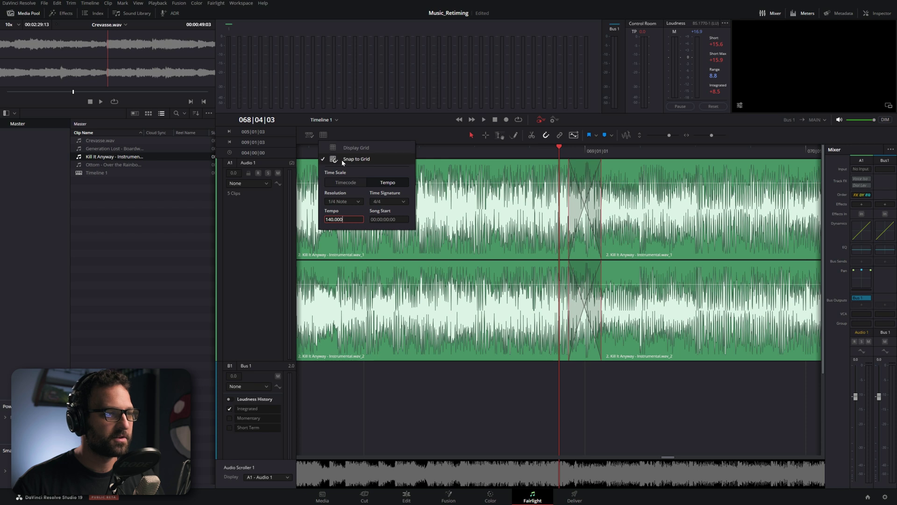
click(347, 160)
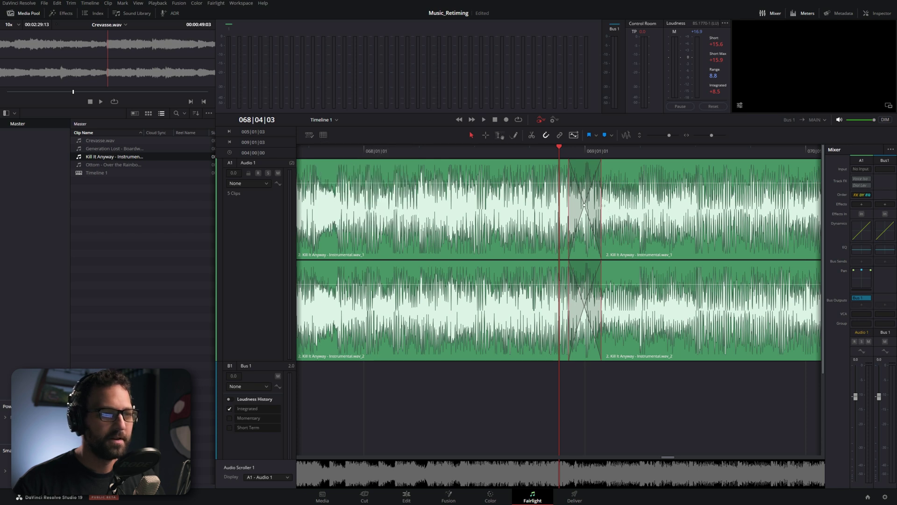
drag(602, 206, 625, 211)
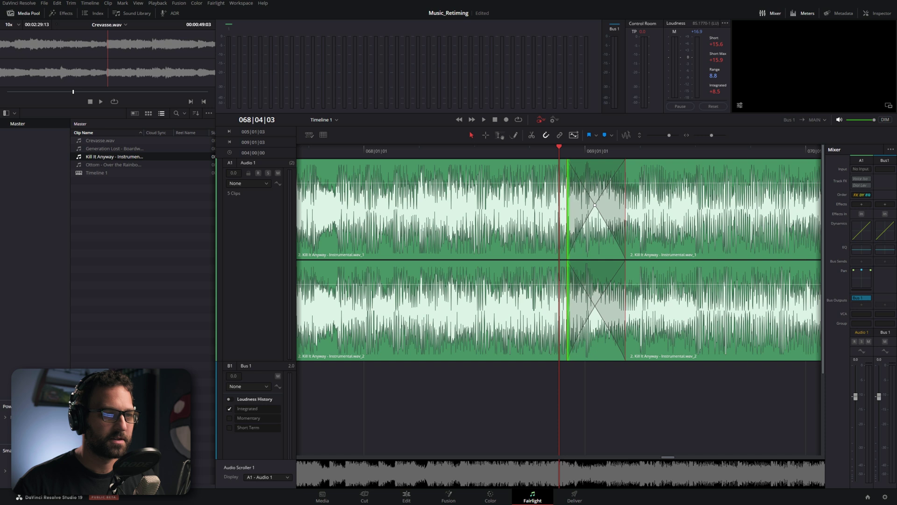
drag(563, 209, 547, 209)
- Play from before bar 68 across the widened crossfade to check the transition
key(ctrl+minus)
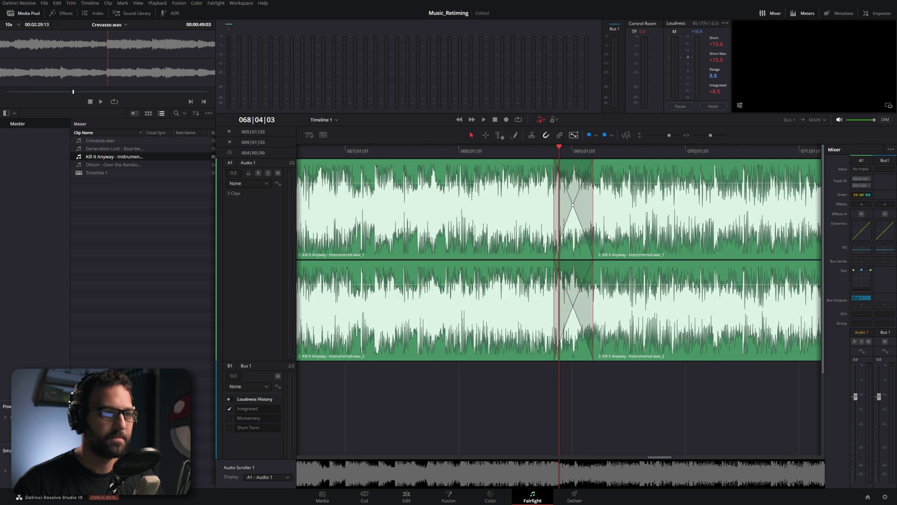
key(ctrl+minus)
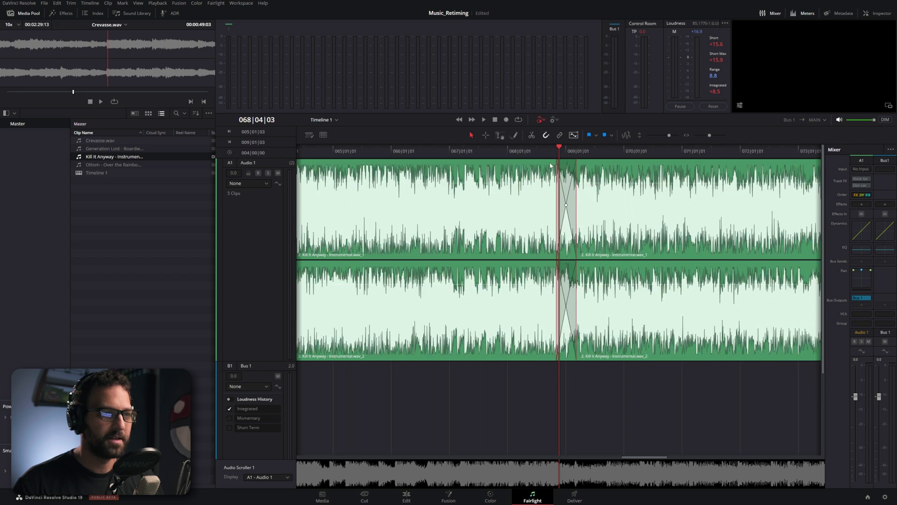
click(493, 153)
key(space)
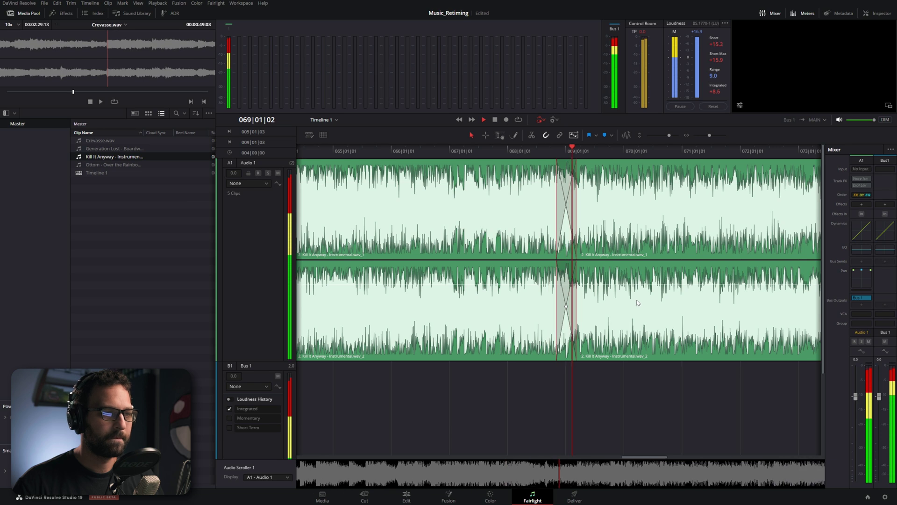
key(space)
- Raise the level of the crossfade's midpoint a little at the bar 69 edit
key(ctrl+equal)
key(ctrl+equal)
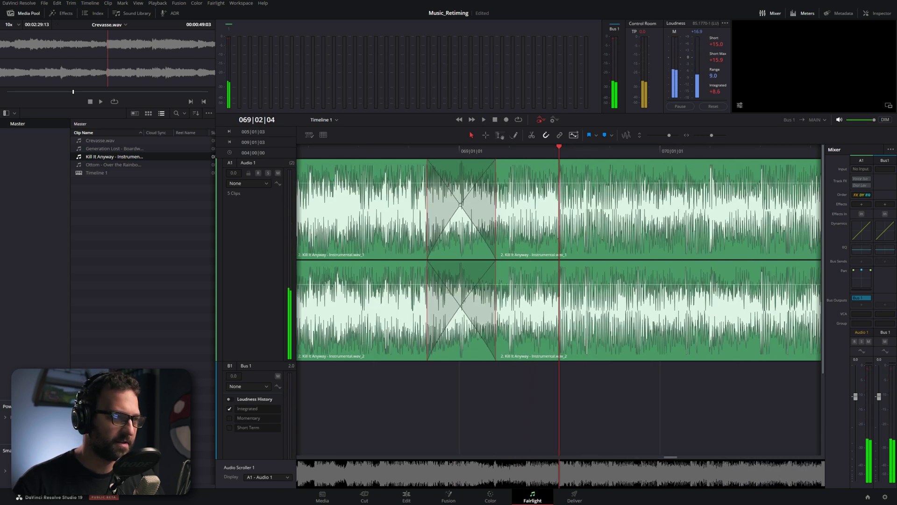
drag(460, 205, 460, 201)
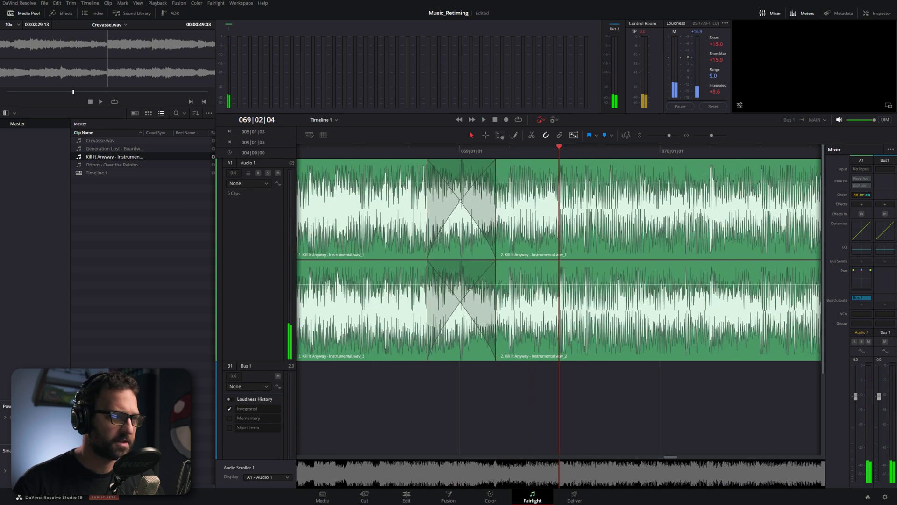
- Play across the crossfade again from about bar 68 to check the adjusted midpoint level
key(ctrl+minus)
key(ctrl+minus)
key(ctrl+minus)
key(ctrl+minus)
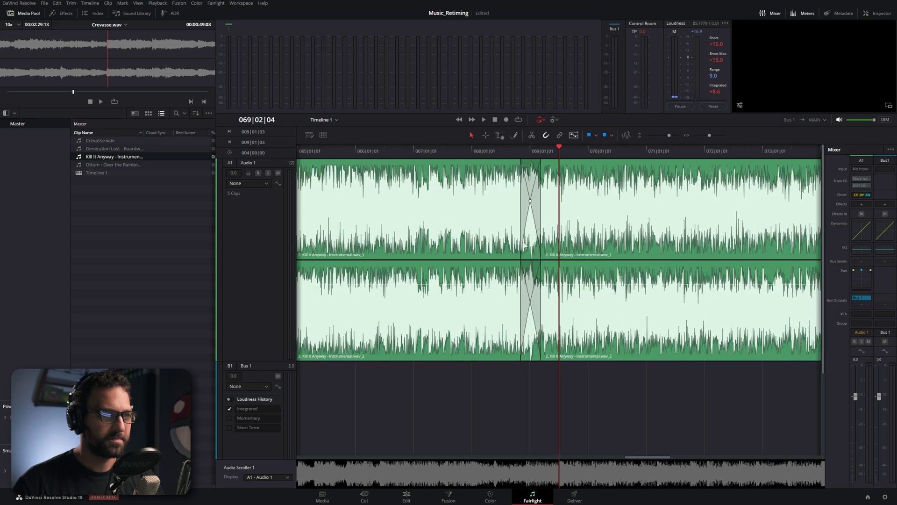
click(470, 154)
key(space)
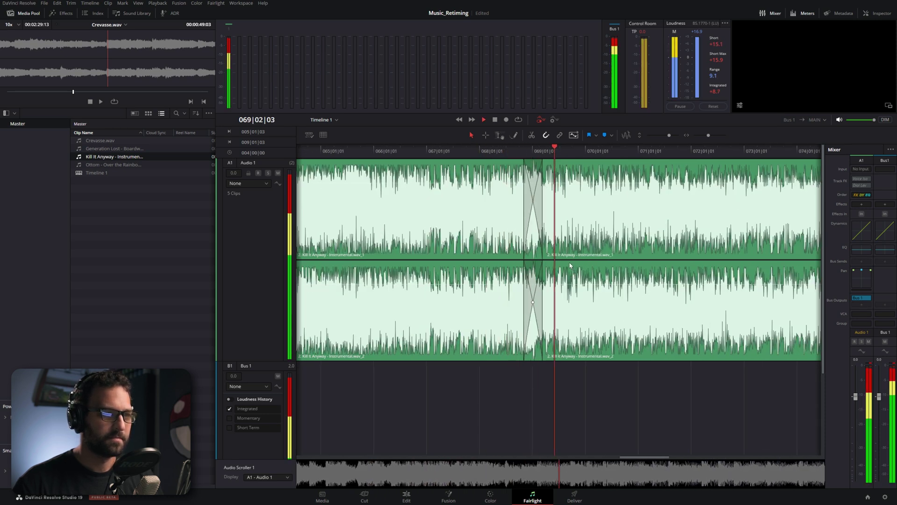
- Shift the crossfade earlier so that it ends at the bar 69 line
key(ctrl+equal)
key(ctrl+equal)
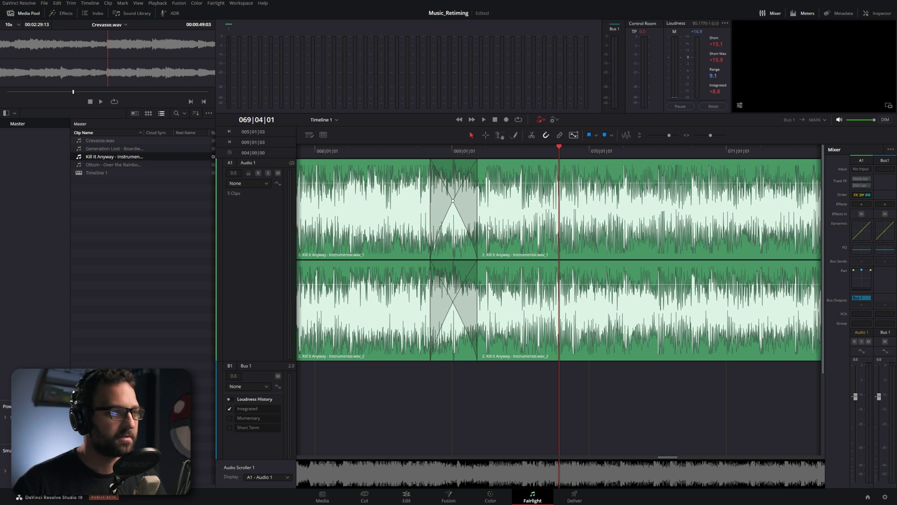
key(ctrl+minus)
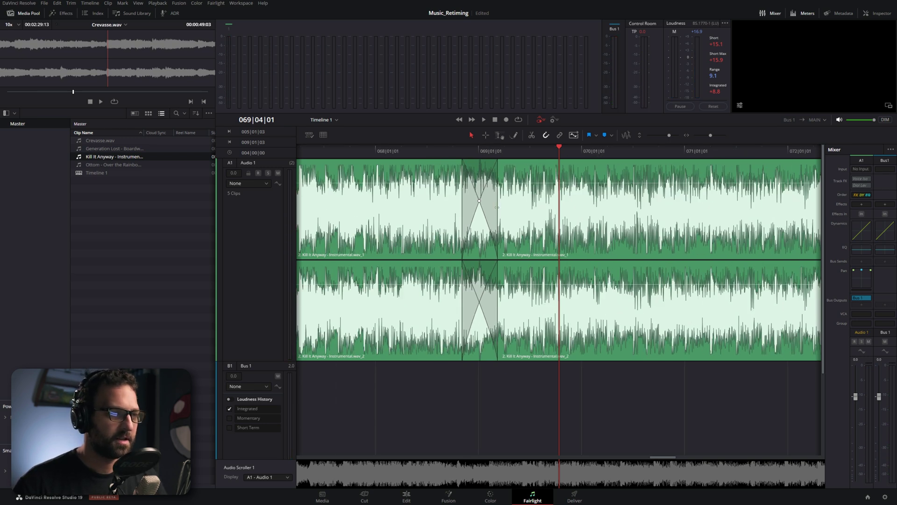
drag(496, 207, 477, 214)
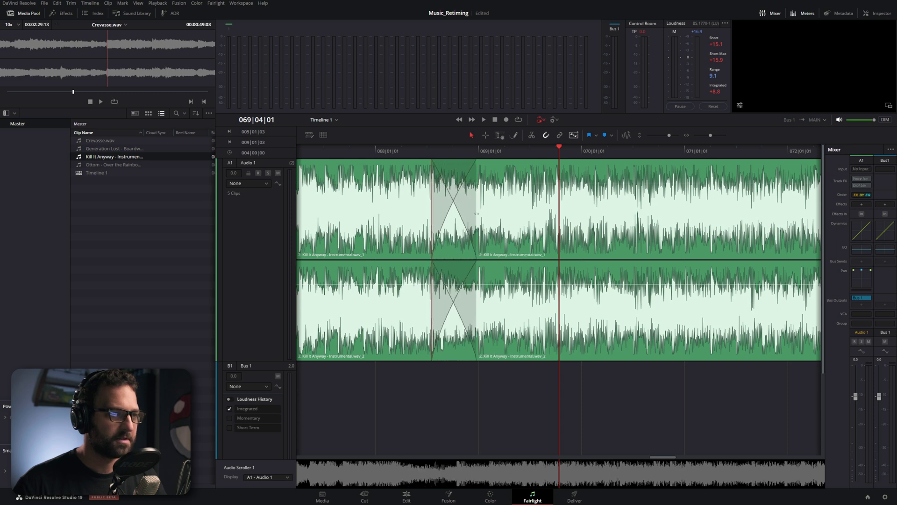
- Clear all clips from the timeline and place Ottom - Over the Rainbow at the start of the Audio 1 track
key(shift+z)
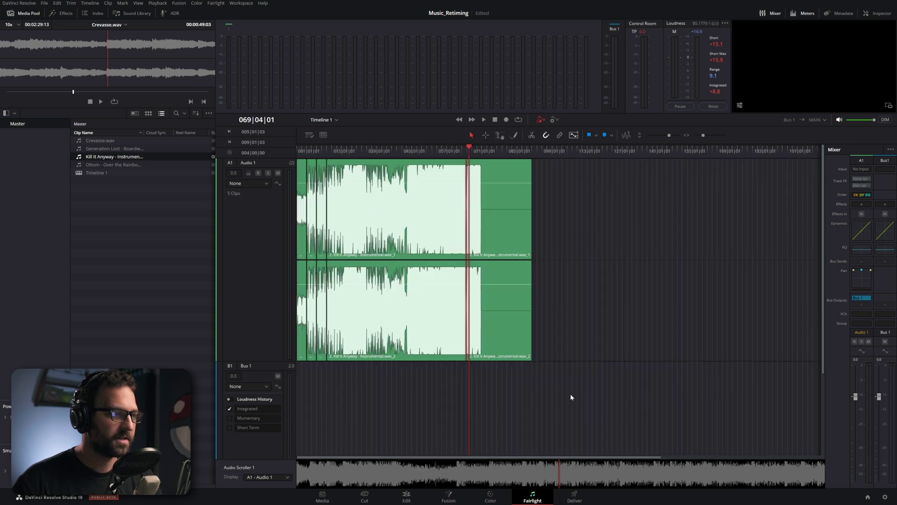
drag(571, 394, 289, 236)
key(Delete)
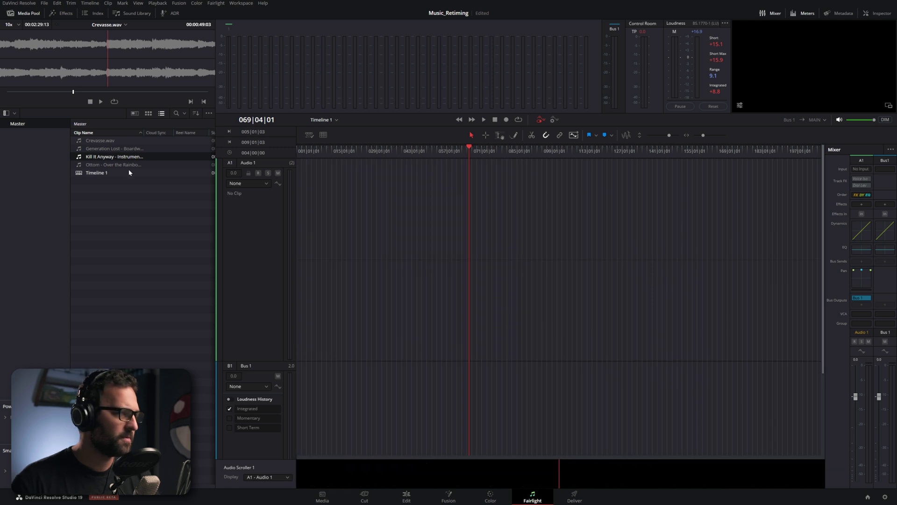
drag(107, 166, 304, 234)
- Examine the new song's quiet intro and the point where its loud part begins, scrubbing the playhead to 012|02|01
click(327, 150)
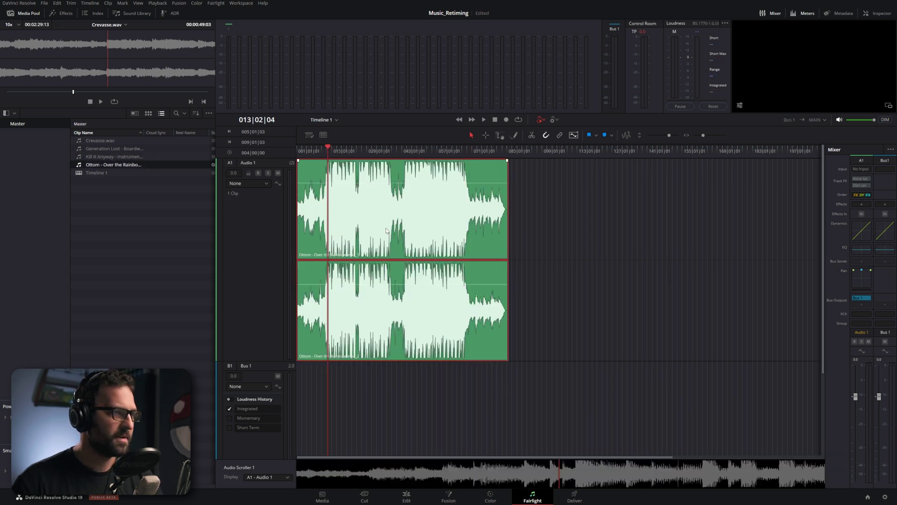
scroll(503, 263, up, 6)
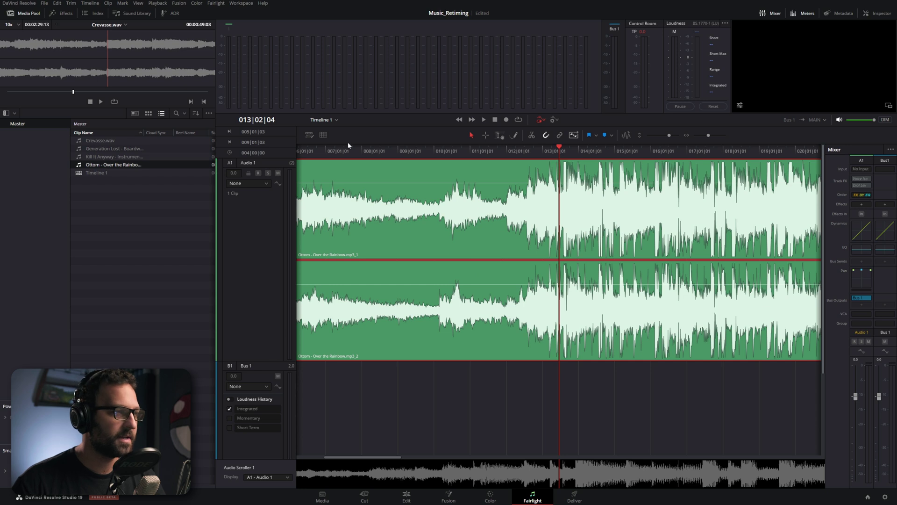
click(324, 135)
click(561, 387)
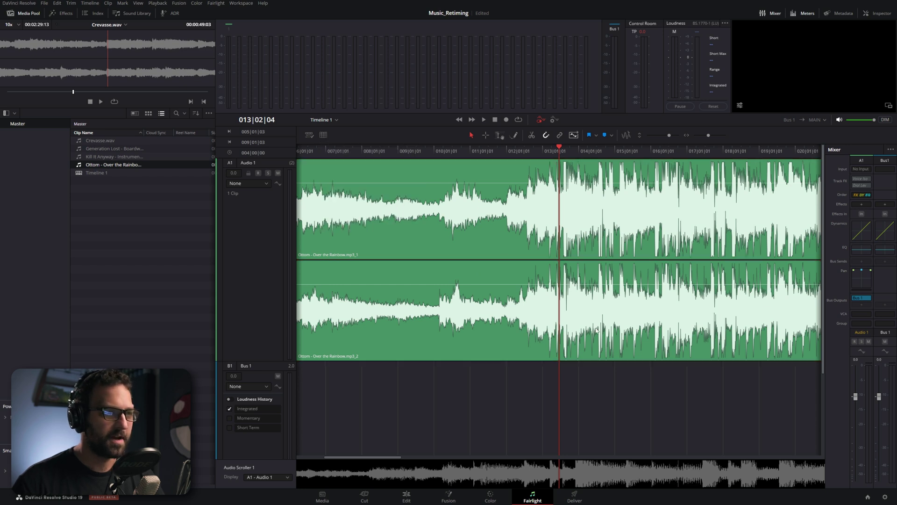
scroll(604, 248, up, 3)
drag(535, 150, 474, 159)
scroll(519, 248, down, 4)
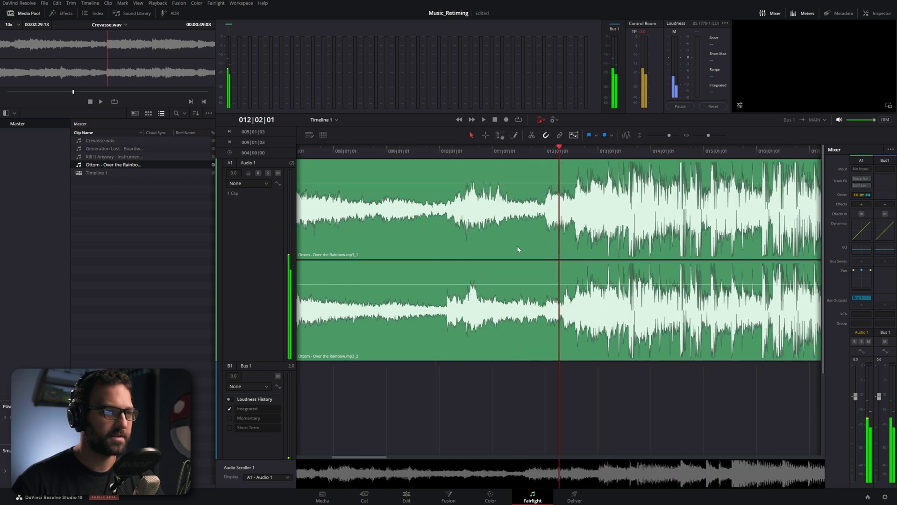
scroll(506, 244, down, 3)
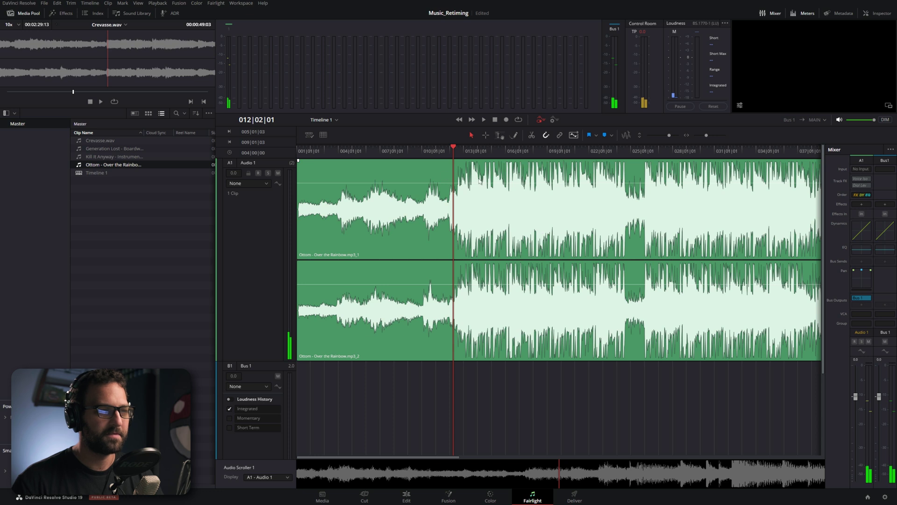
scroll(571, 201, up, 3)
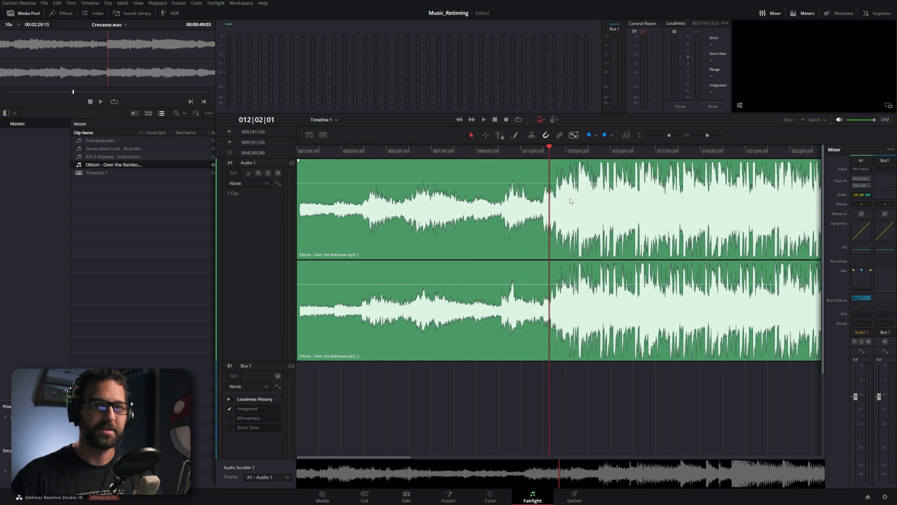
scroll(571, 201, down, 3)
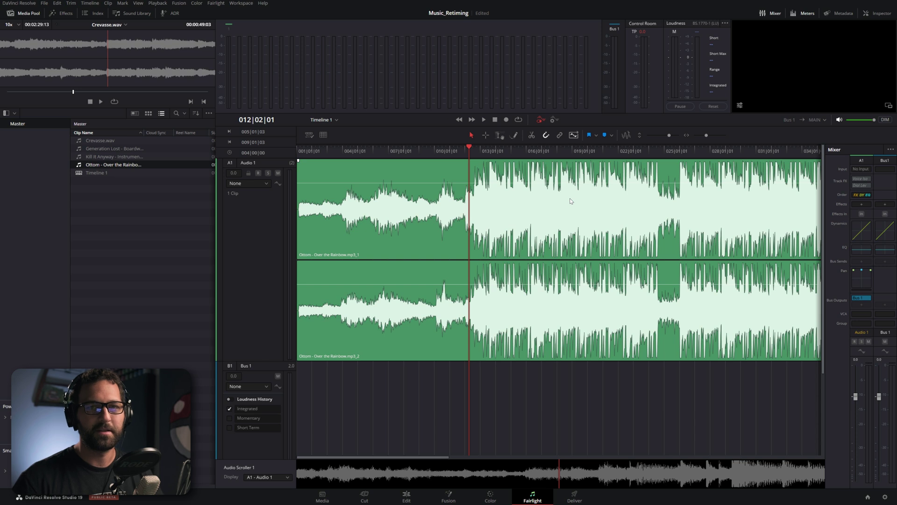
- Play the song's quiet intro from the beginning through to bar 5
click(305, 151)
key(space)
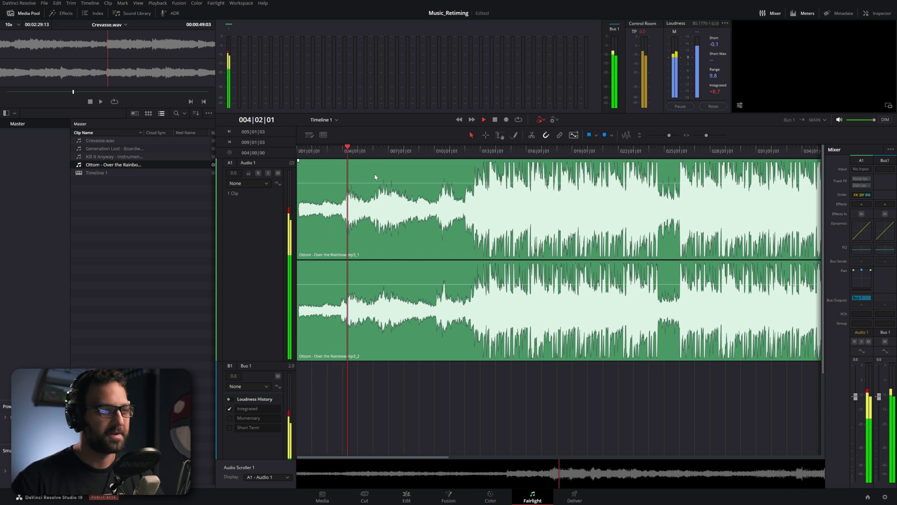
key(space)
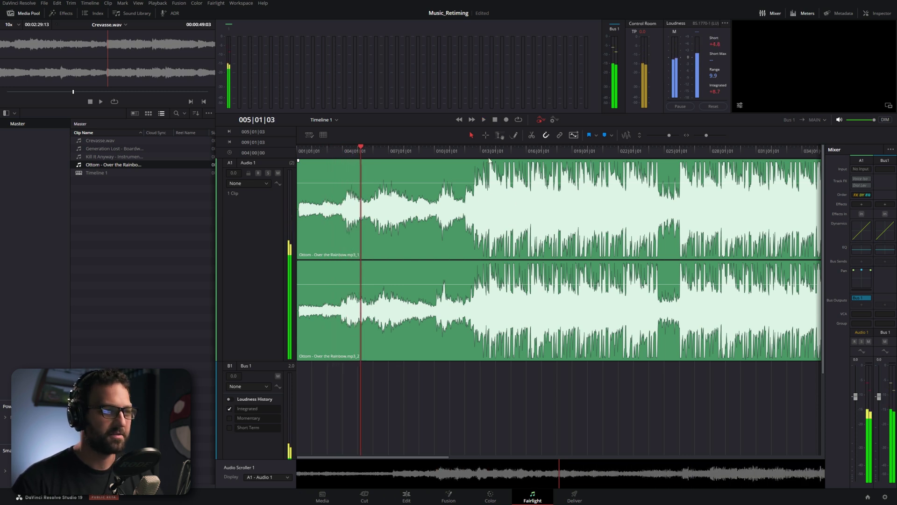
- Play the opening of the loud section to locate its first strong beat, and mark the range start there at 013|03|02
click(478, 156)
key(space)
scroll(565, 203, up, 2)
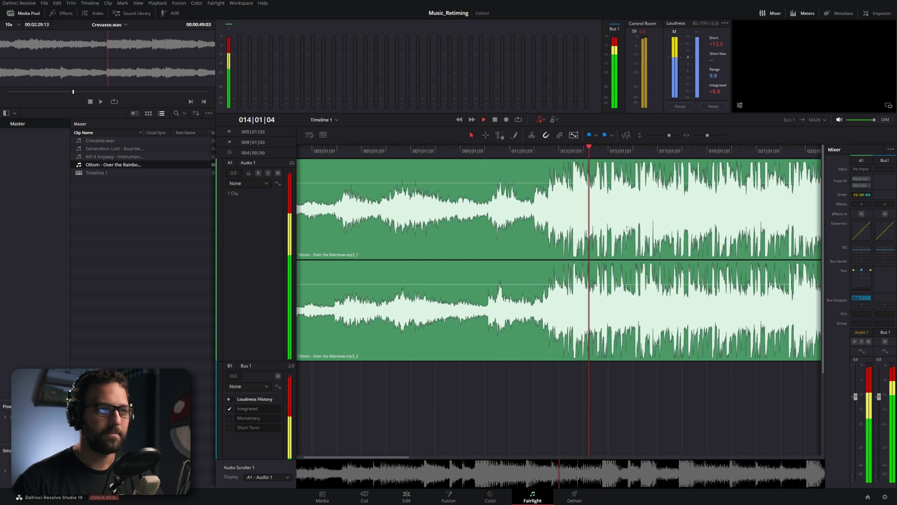
scroll(627, 228, up, 4)
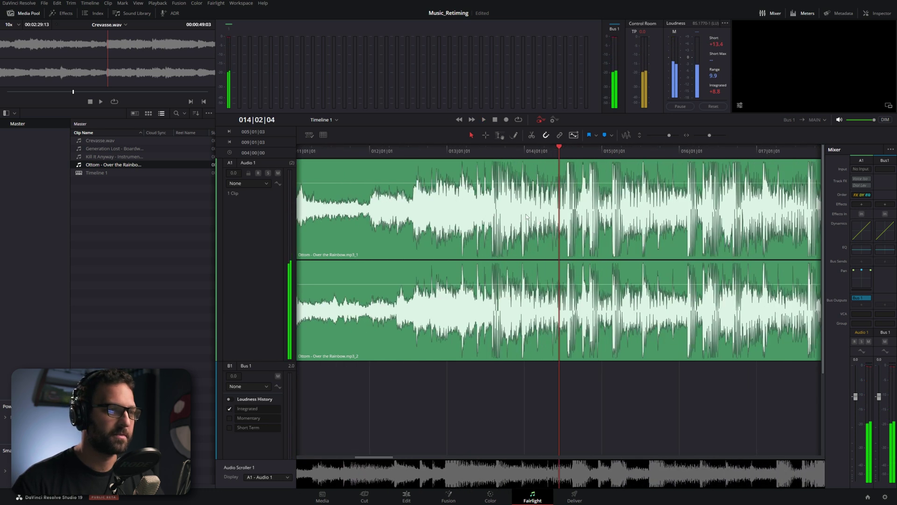
drag(391, 151, 323, 150)
key(space)
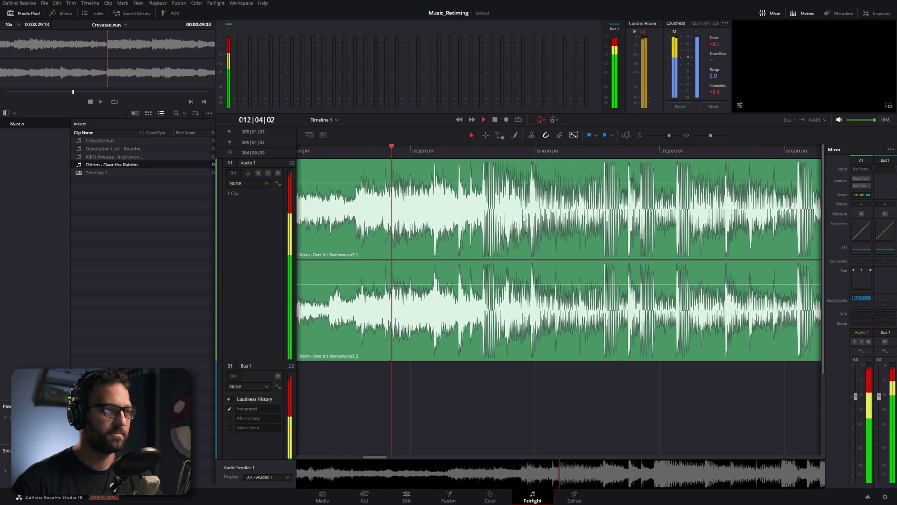
key(space)
scroll(457, 188, up, 3)
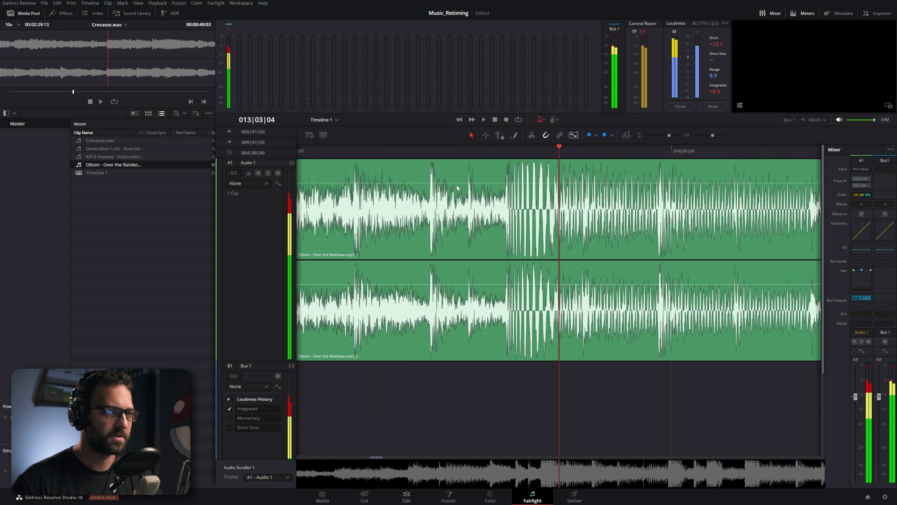
drag(499, 148, 506, 150)
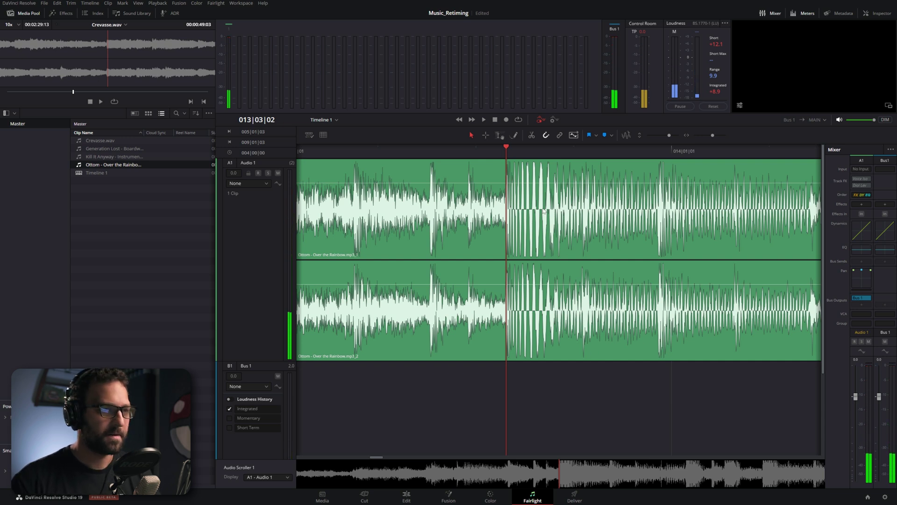
key(i)
- Play on from the range start to count four bars, and mark the range end on the following downbeat at 019|04|01
scroll(526, 228, down, 2)
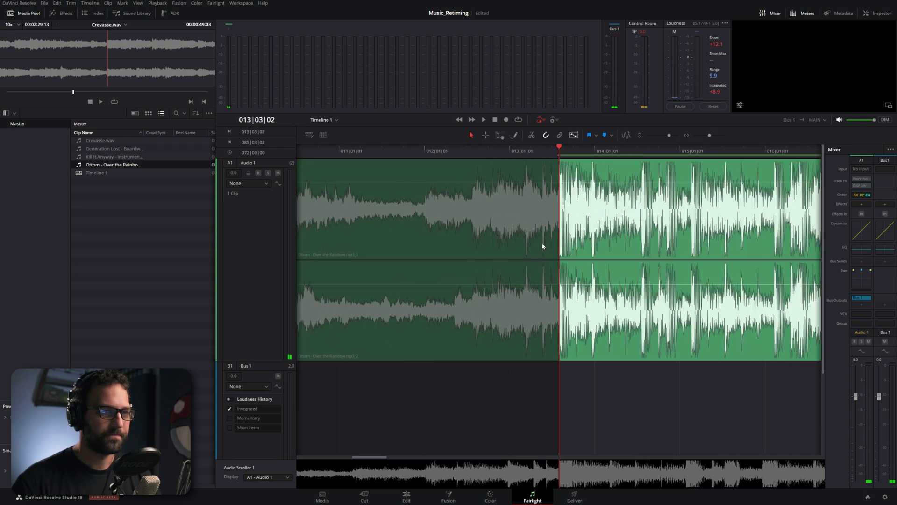
scroll(714, 365, down, 2)
drag(714, 366, 529, 360)
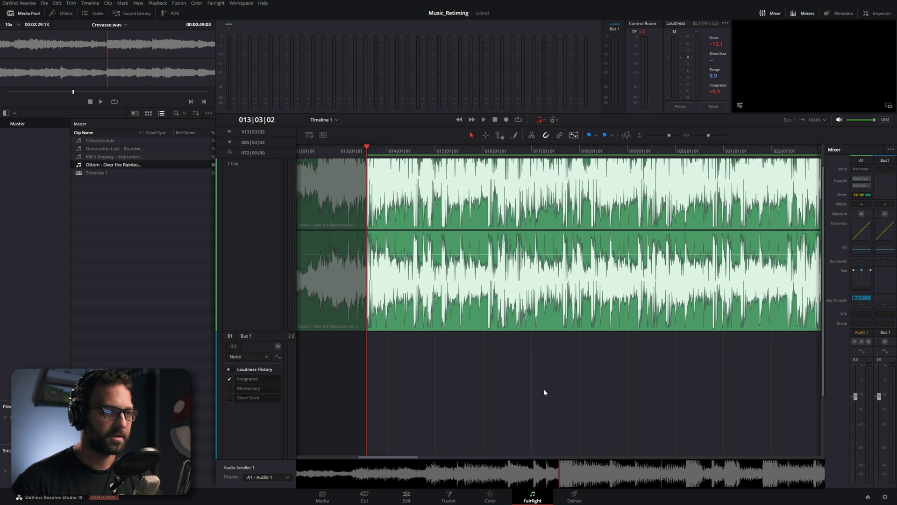
scroll(552, 366, up, 1)
key(space)
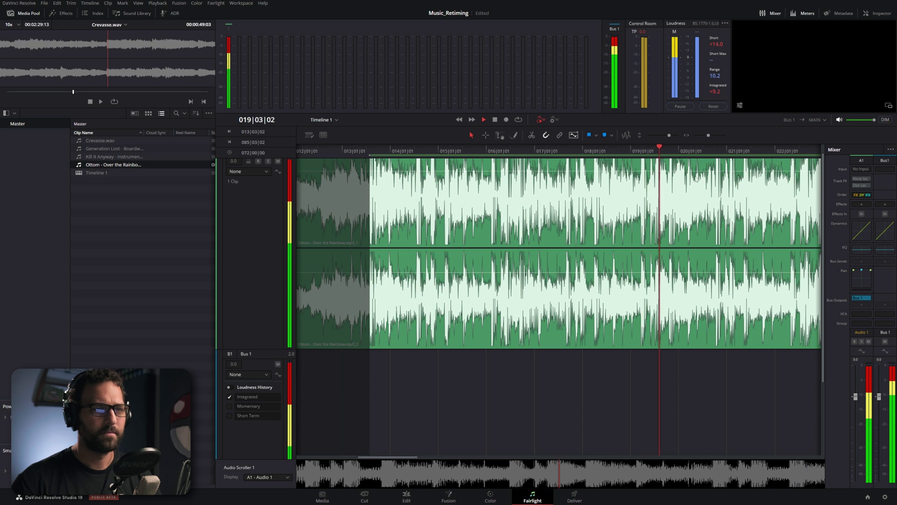
key(space)
key(ctrl+=)
key(ctrl+=)
key(ctrl+=)
key(ctrl+=)
scroll(553, 188, up, 2)
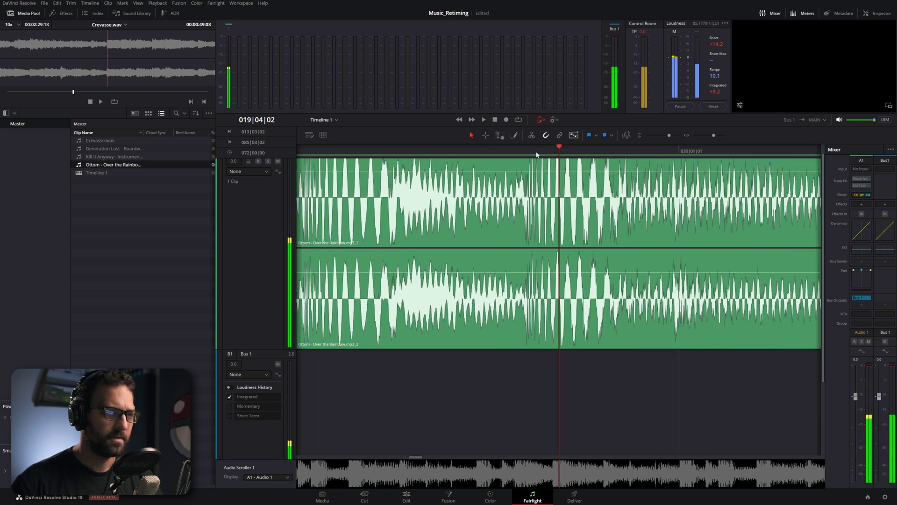
drag(519, 150, 527, 151)
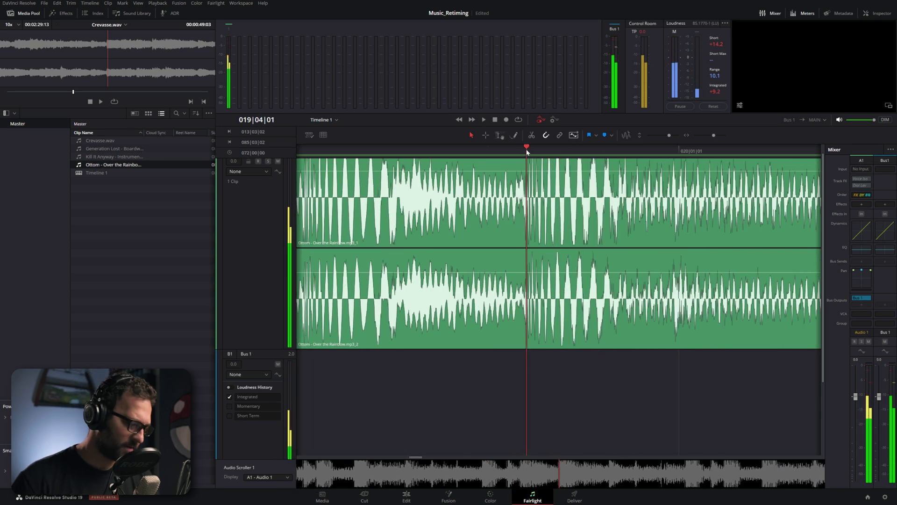
key(ctrl+b)
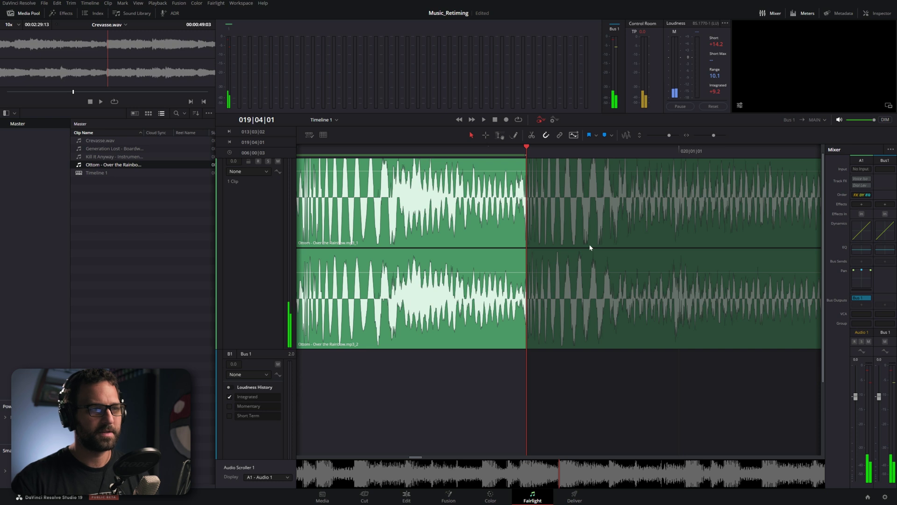
- Play past the range end to check the beat, and set the tempo grid BPM from the marked range as 4 bars
key(space)
scroll(618, 245, down, 2)
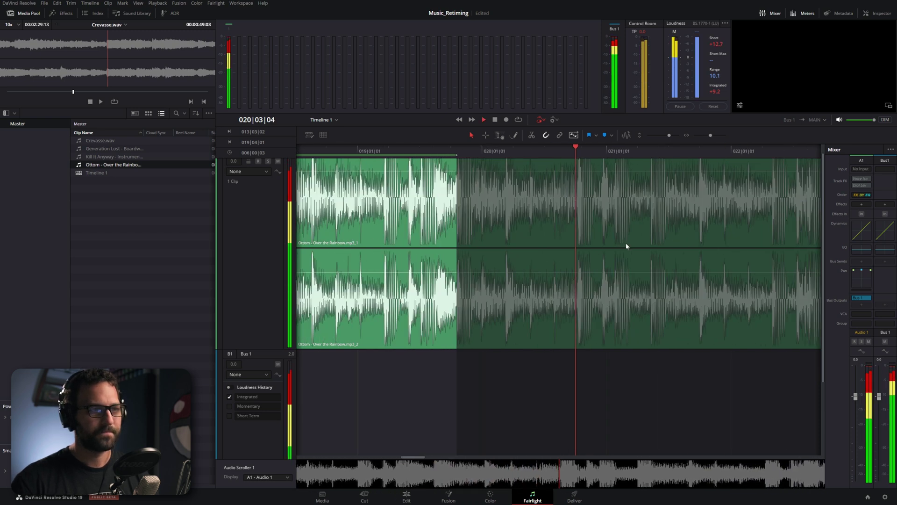
scroll(626, 243, down, 4)
key(space)
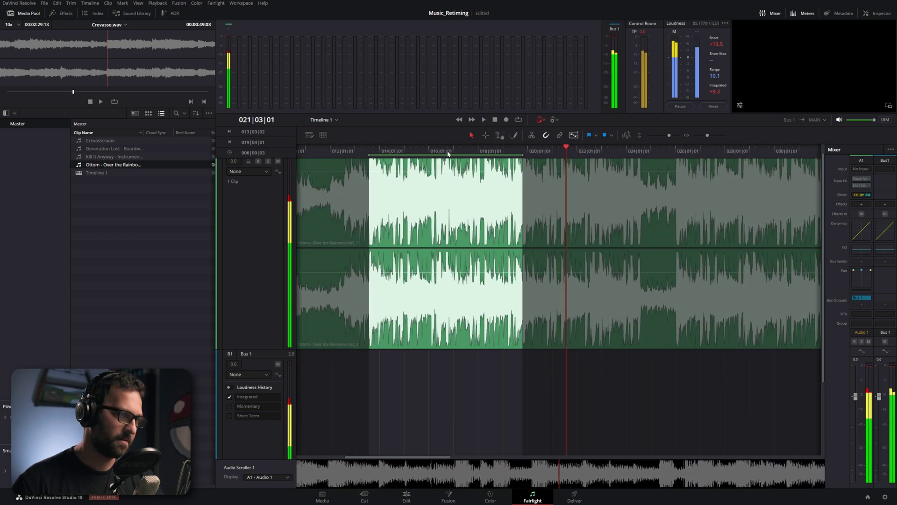
right_click(438, 152)
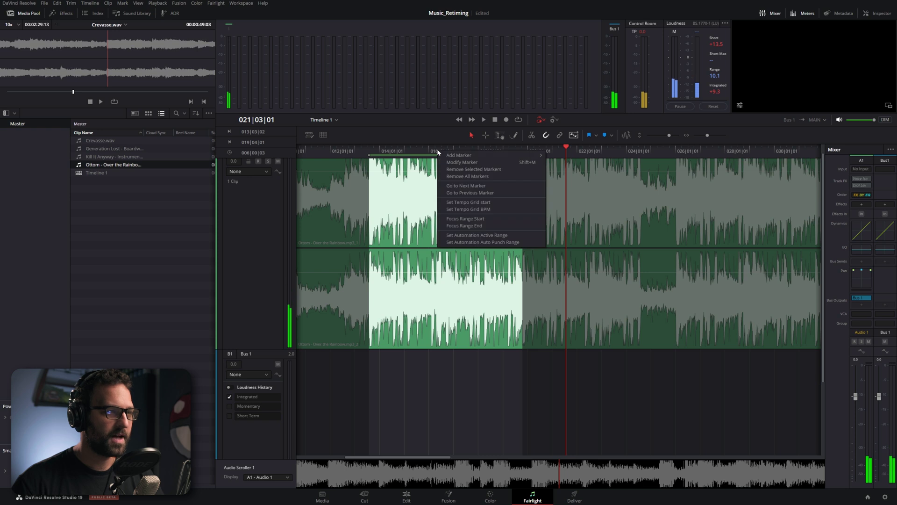
click(457, 209)
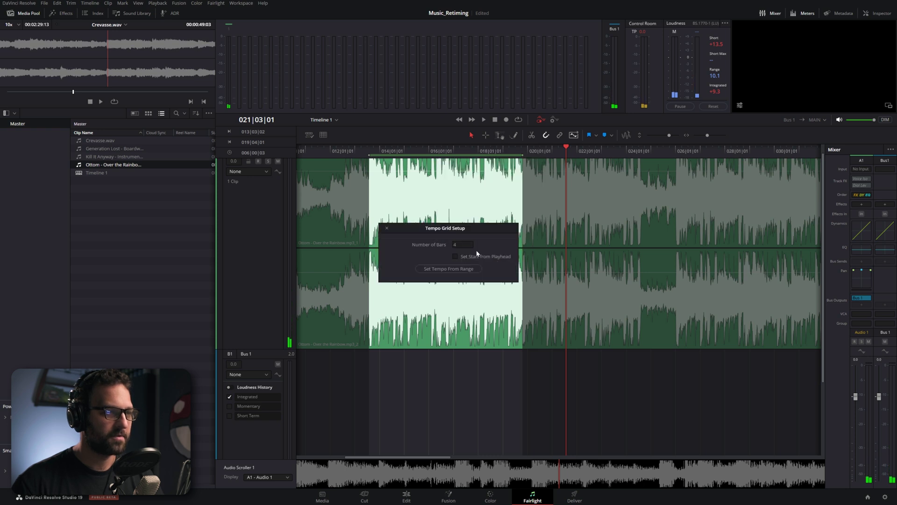
click(455, 271)
- Set the tempo to 90 in the timeline grid settings
click(324, 135)
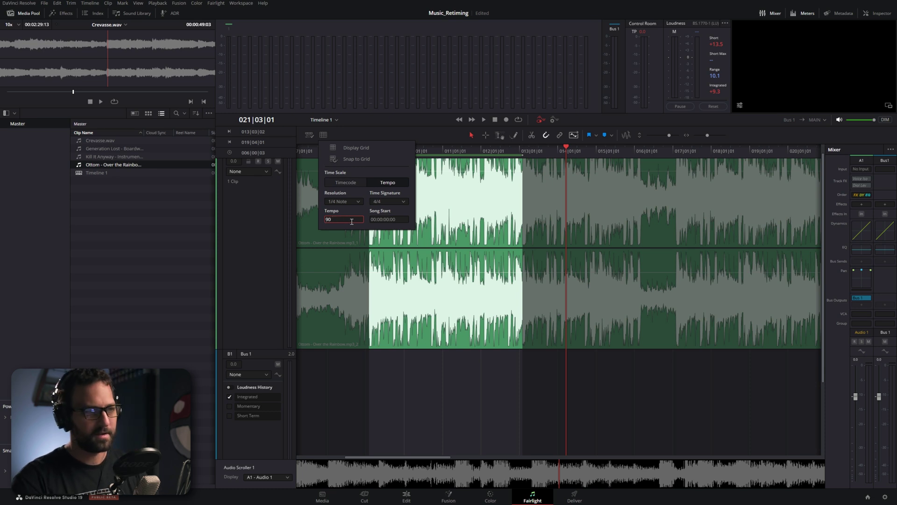
click(548, 379)
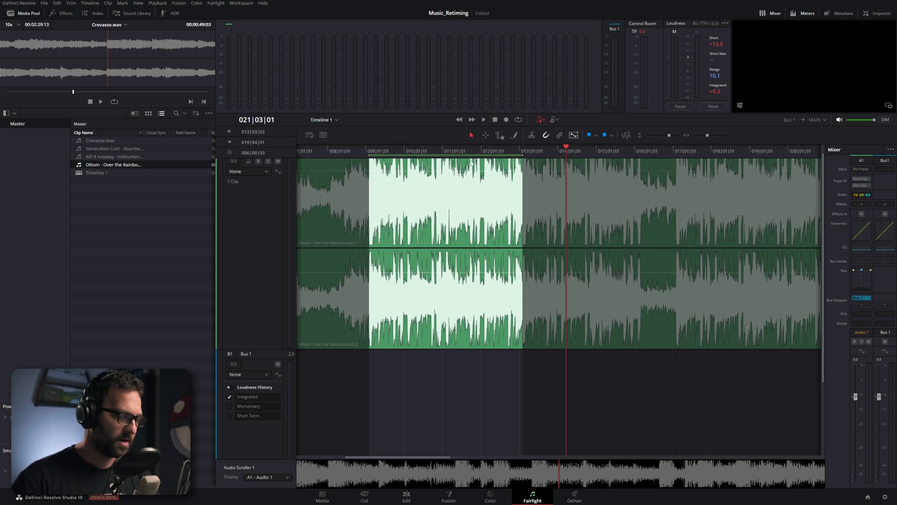
click(325, 136)
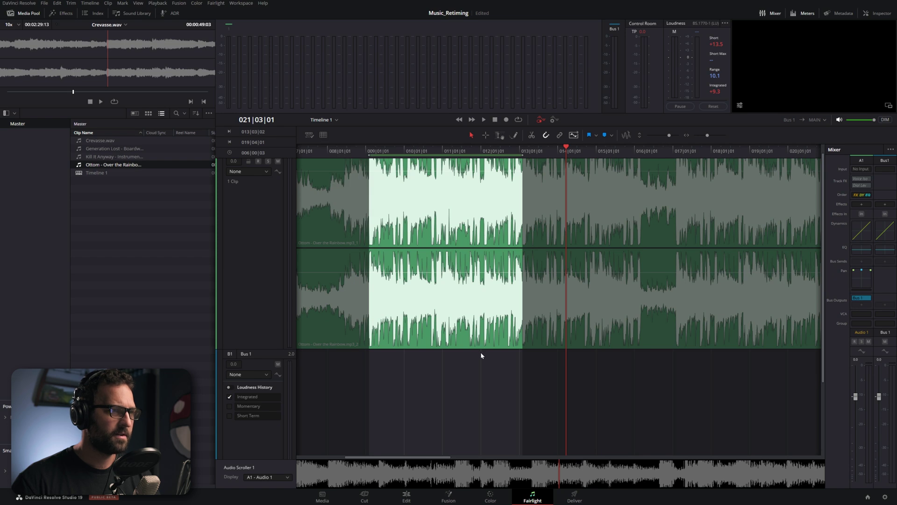
click(487, 339)
- Split the song clip at the bar 3 line, where the intro first swells
key(shift+z)
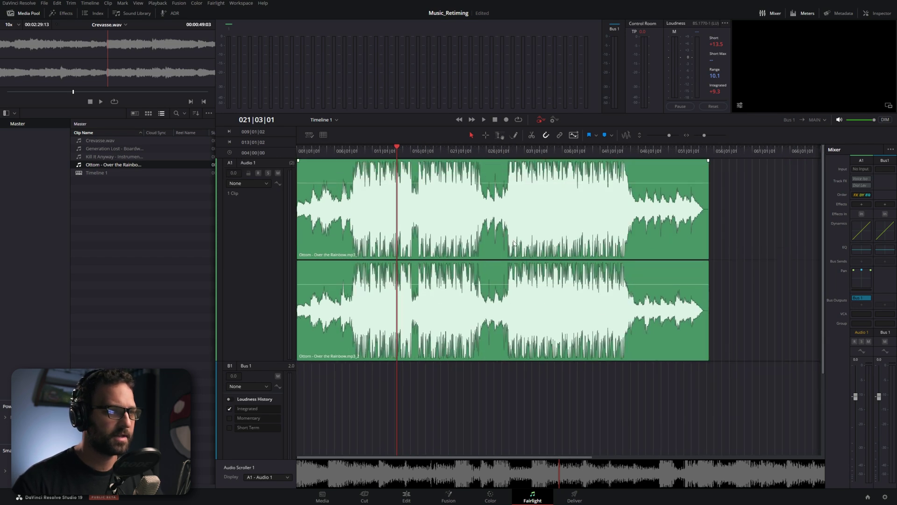
drag(363, 153, 305, 153)
scroll(399, 198, up, 5)
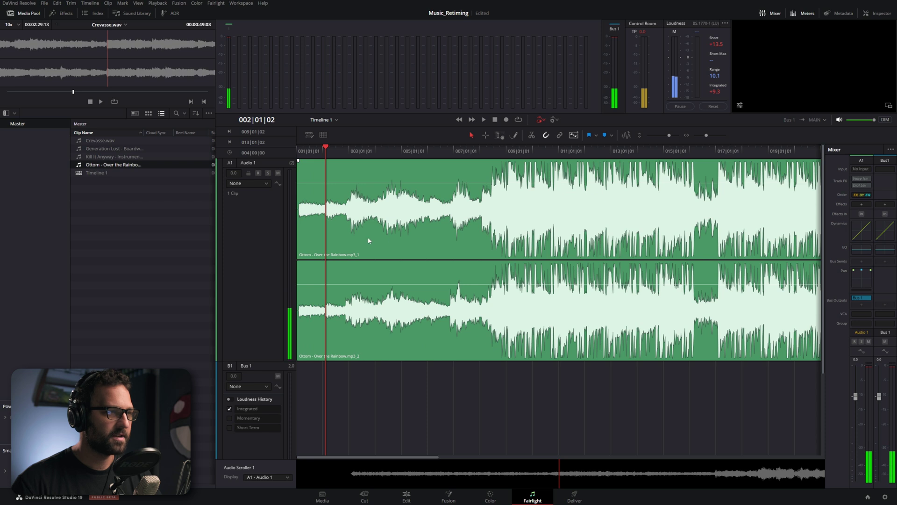
click(390, 192)
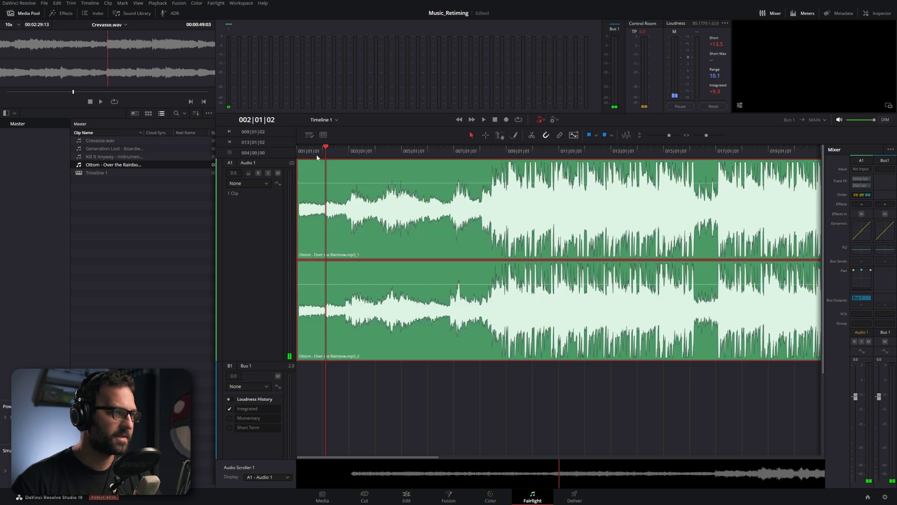
drag(329, 155, 351, 155)
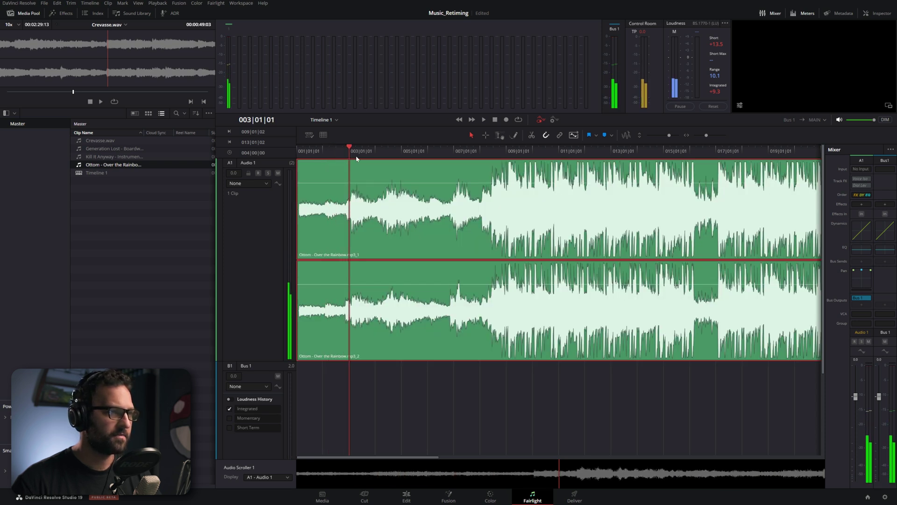
scroll(401, 183, up, 2)
key(ctrl+equal)
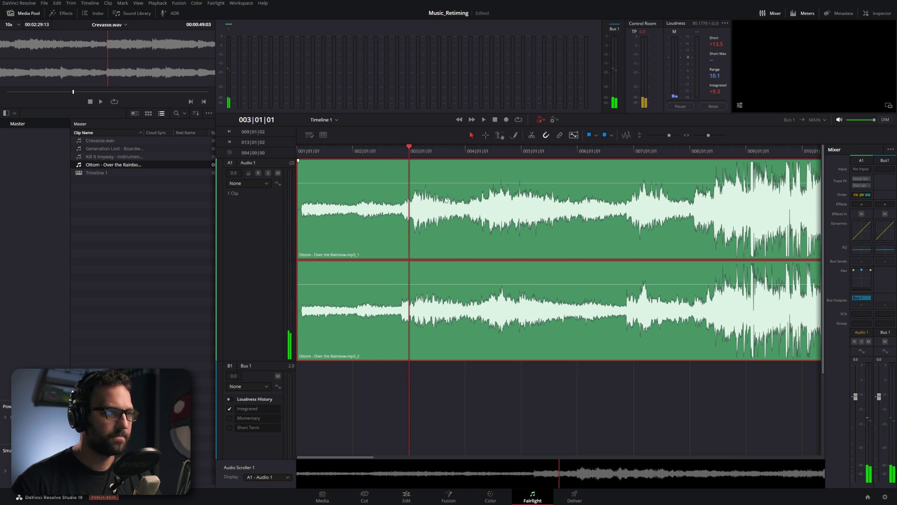
key(ctrl+b)
- Split the song at the bar 7 line and move the remaining part later to free the space after the cut
click(634, 154)
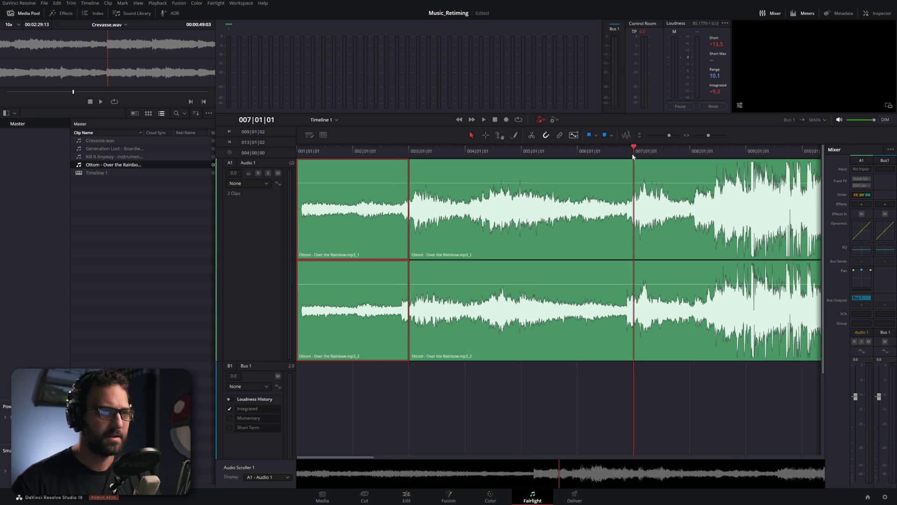
click(659, 223)
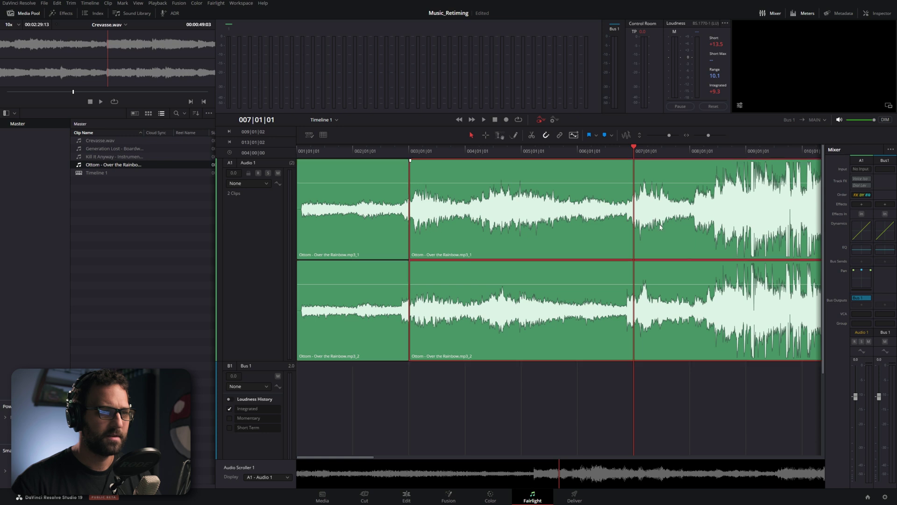
key(ctrl+b)
scroll(486, 226, down, 4)
scroll(486, 225, down, 2)
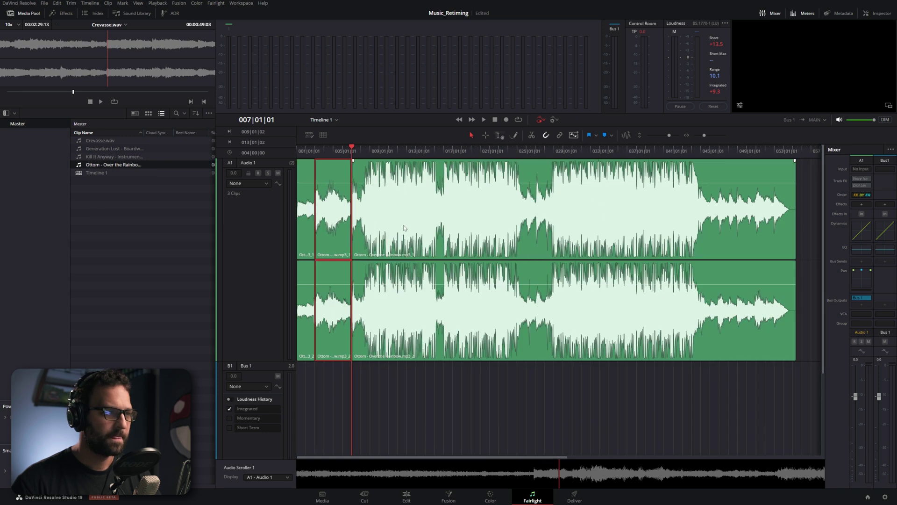
drag(396, 228, 509, 229)
- Duplicate the four-bar section between bars 3 and 7, placing the copy directly at the bar 7 line
scroll(391, 220, up, 3)
scroll(391, 220, up, 2)
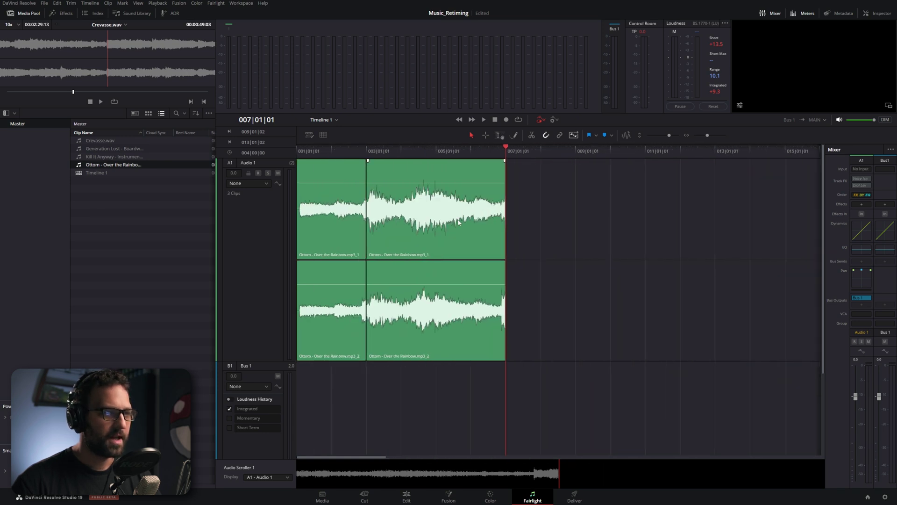
drag(408, 222, 548, 223)
- Play across the bar 7 cut from bar 6 to judge how the repeated section joins
scroll(555, 213, up, 2)
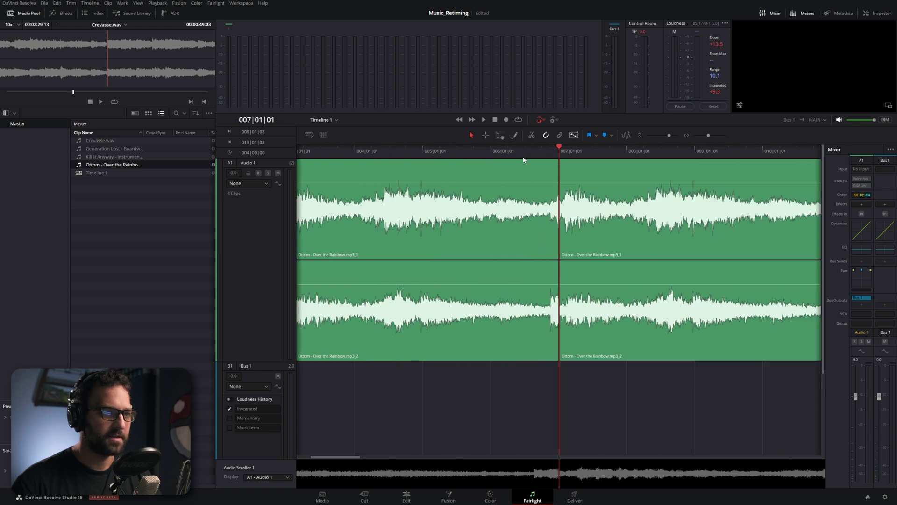
click(506, 151)
key(space)
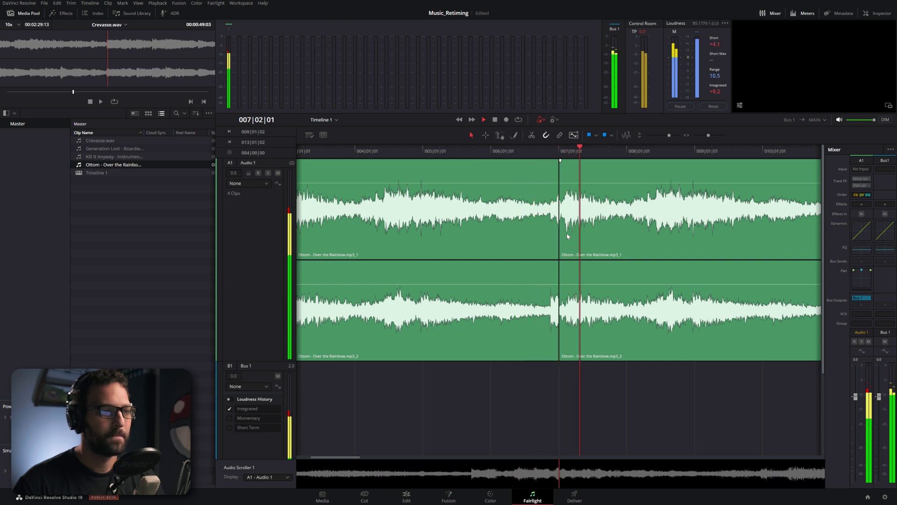
key(space)
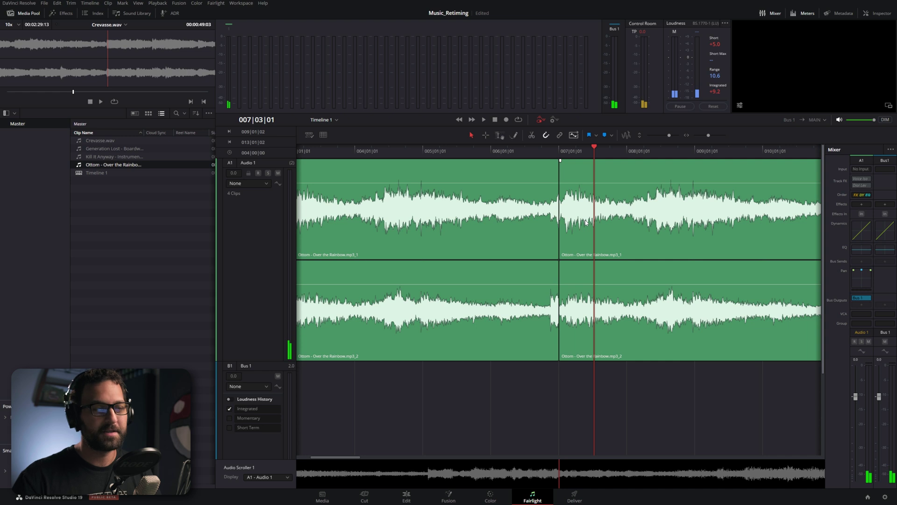
- Add a 6-frame crossfade at the bar 7 cut and widen it on both sides of the cut
right_click(560, 218)
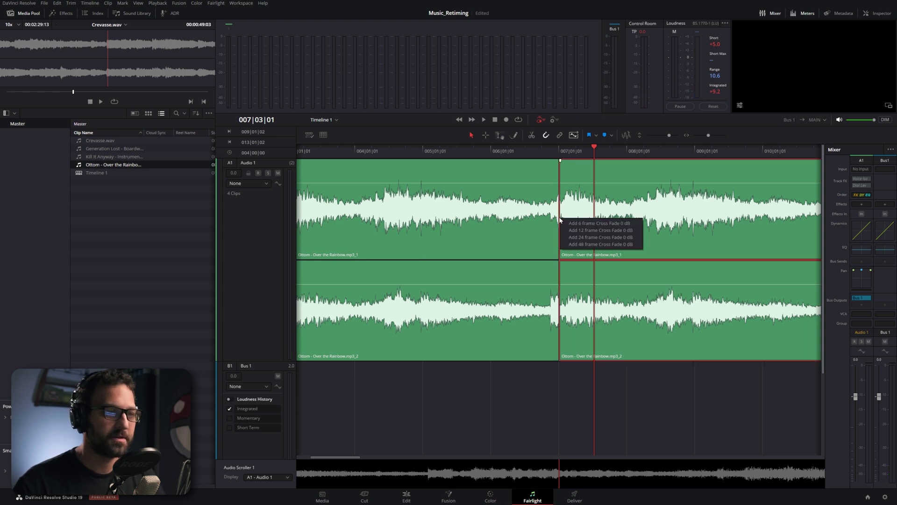
click(577, 224)
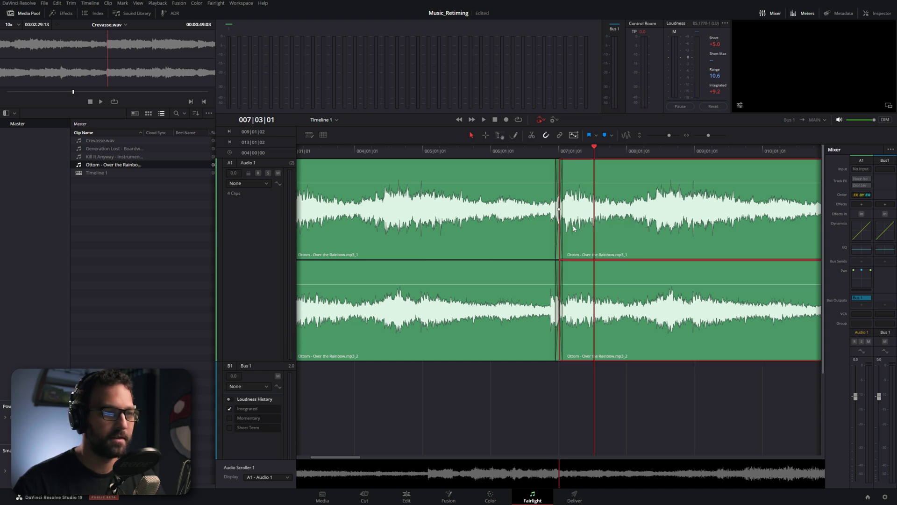
scroll(570, 224, up, 5)
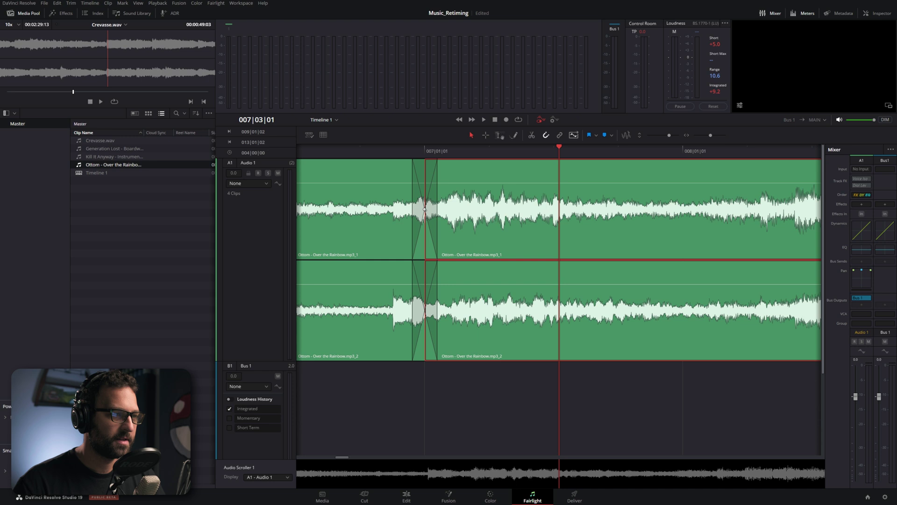
click(425, 207)
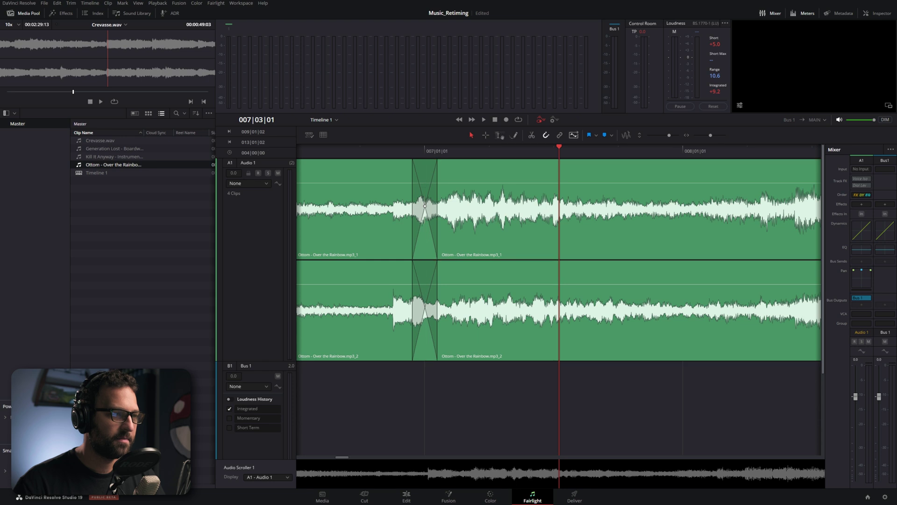
click(324, 135)
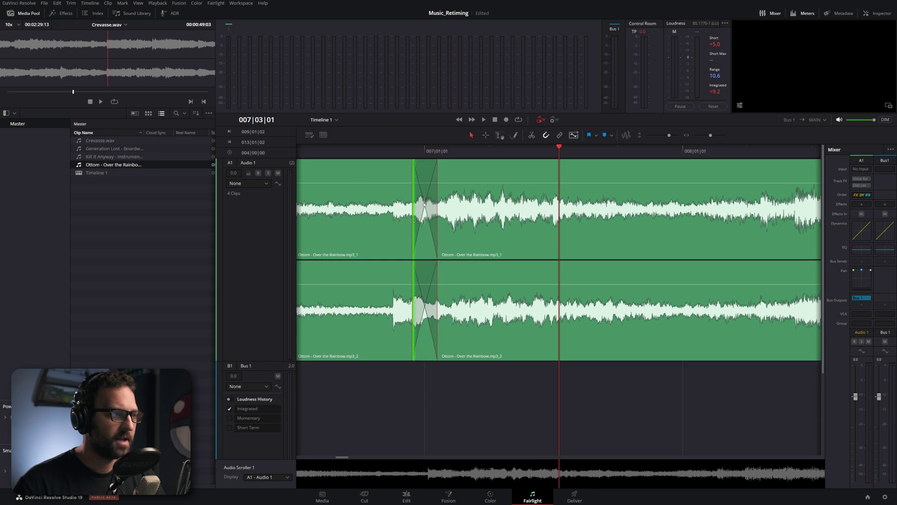
drag(413, 222, 448, 218)
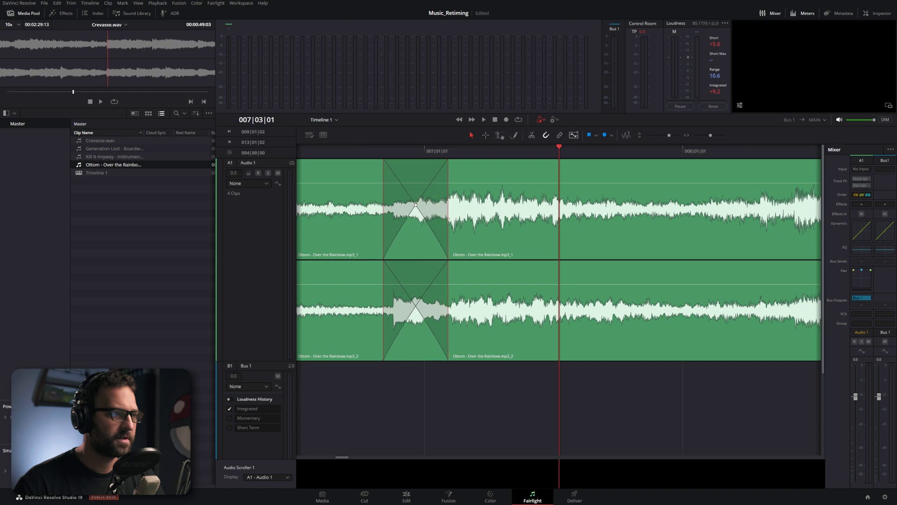
- Play from the end of bar 5 across the widened crossfade at bar 7 to judge the transition
scroll(523, 254, down, 2)
drag(459, 156, 436, 155)
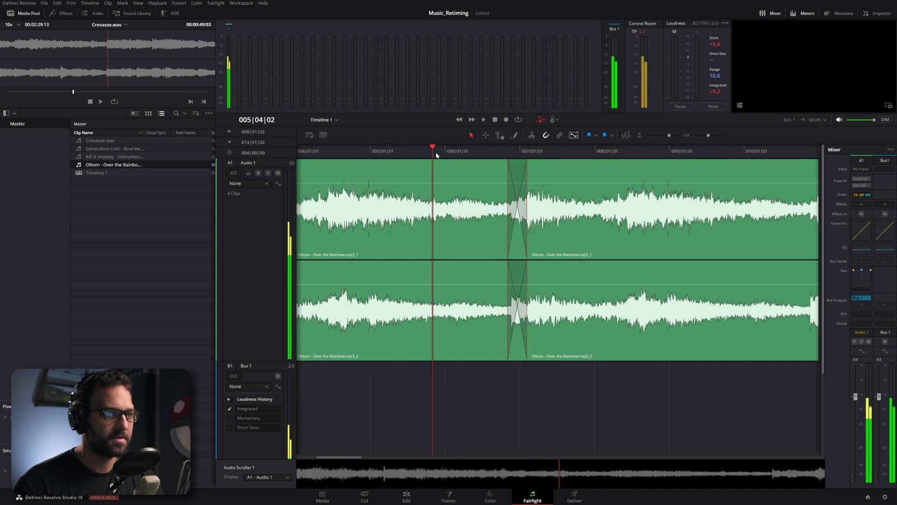
key(space)
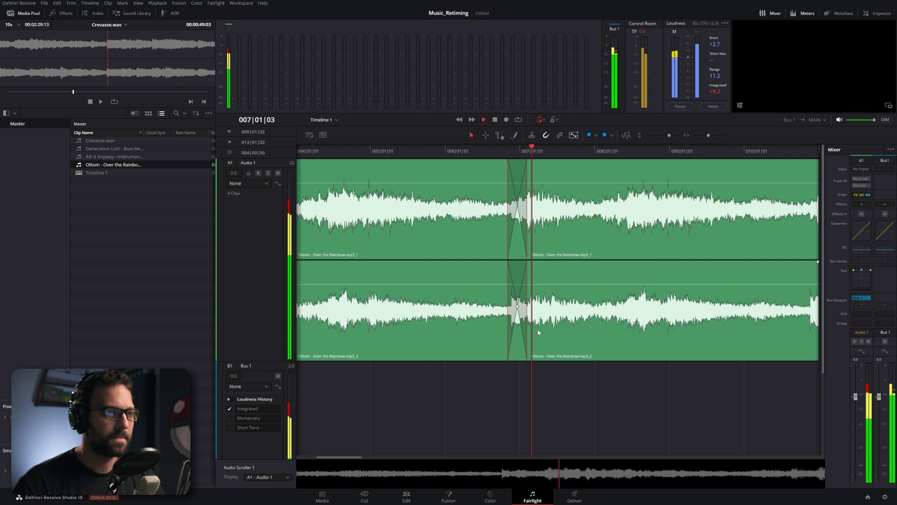
key(space)
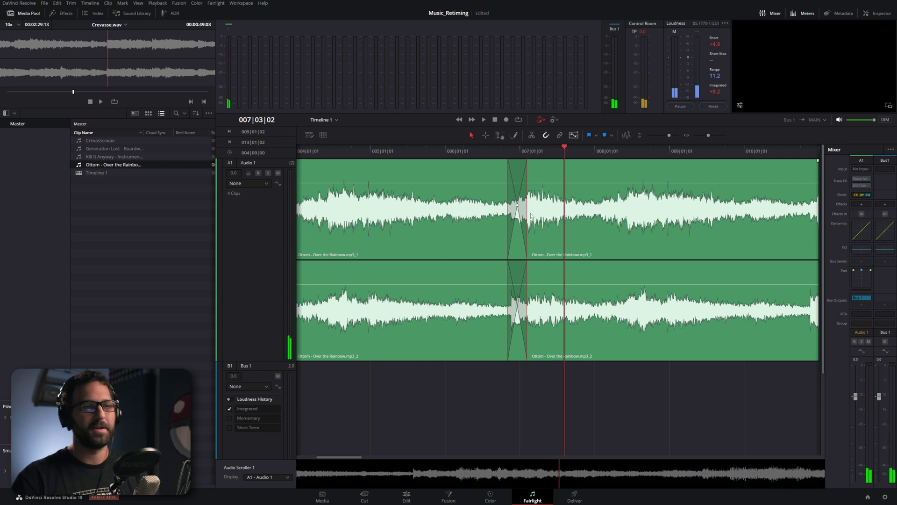
- Shift the crossfade later to span from mid-bar 7 to mid-bar 8, and play through it
drag(527, 214, 564, 217)
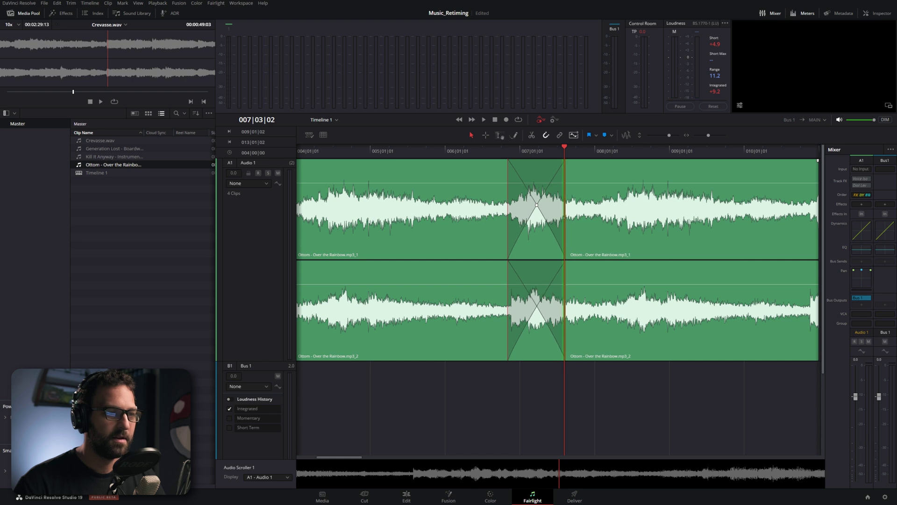
drag(509, 216, 632, 215)
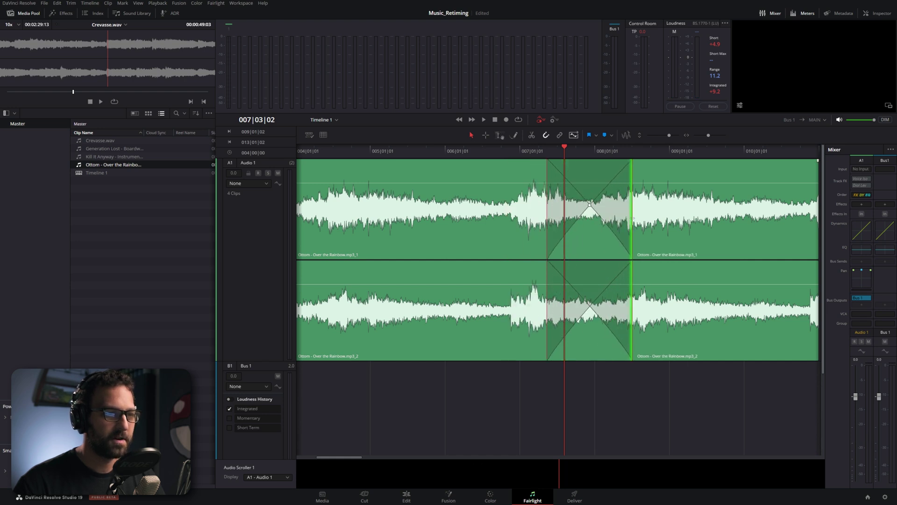
drag(548, 216, 564, 215)
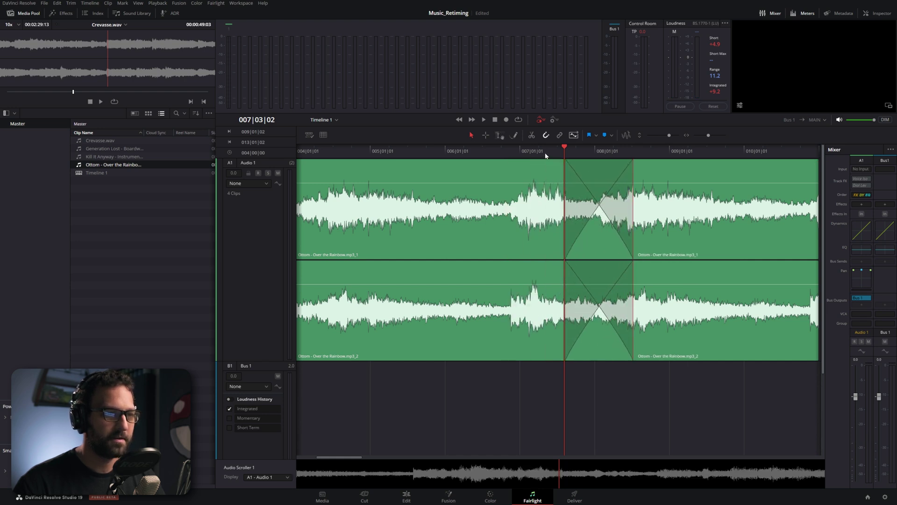
click(545, 155)
key(space)
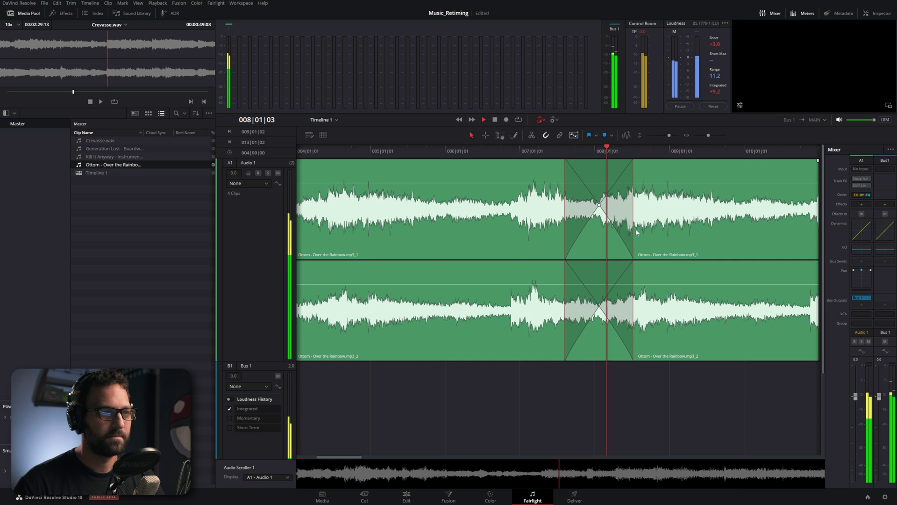
key(space)
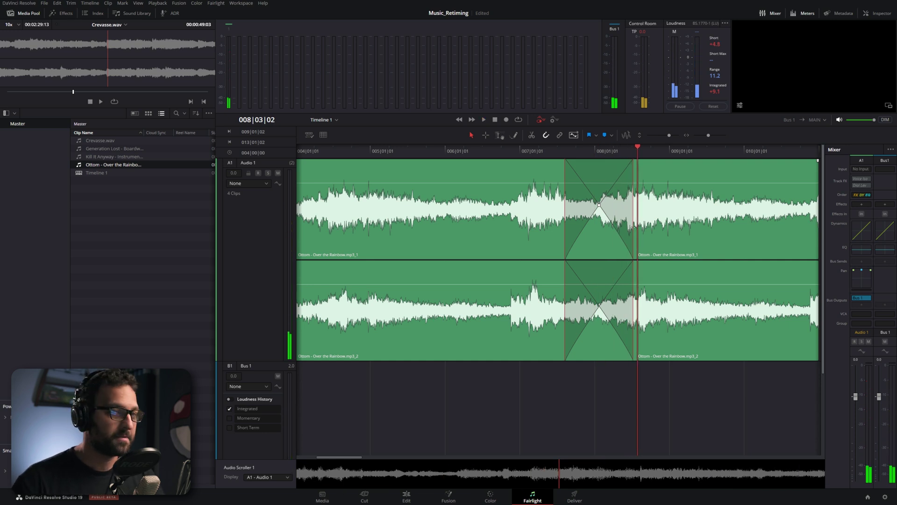
- Shorten the crossfade so it ends just after the bar 8 line, and replay the join from bar 7
drag(633, 228, 607, 228)
key(alt+l)
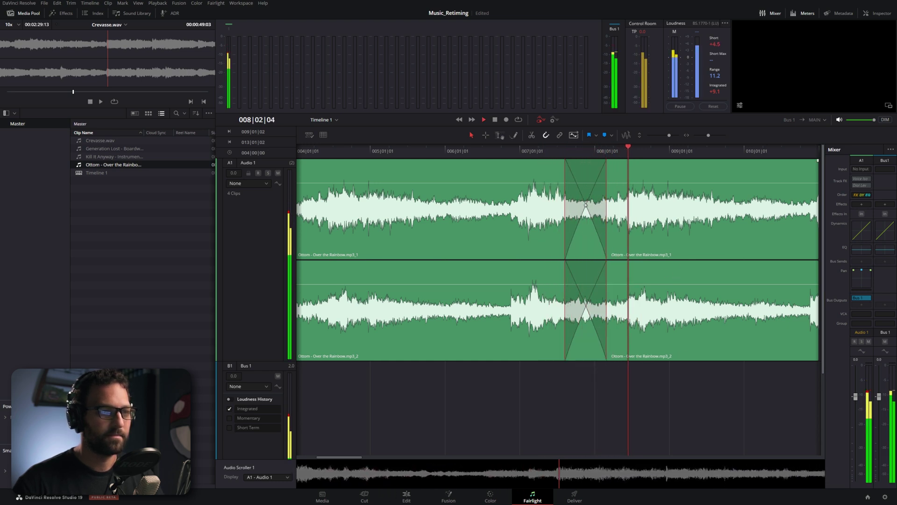
key(space)
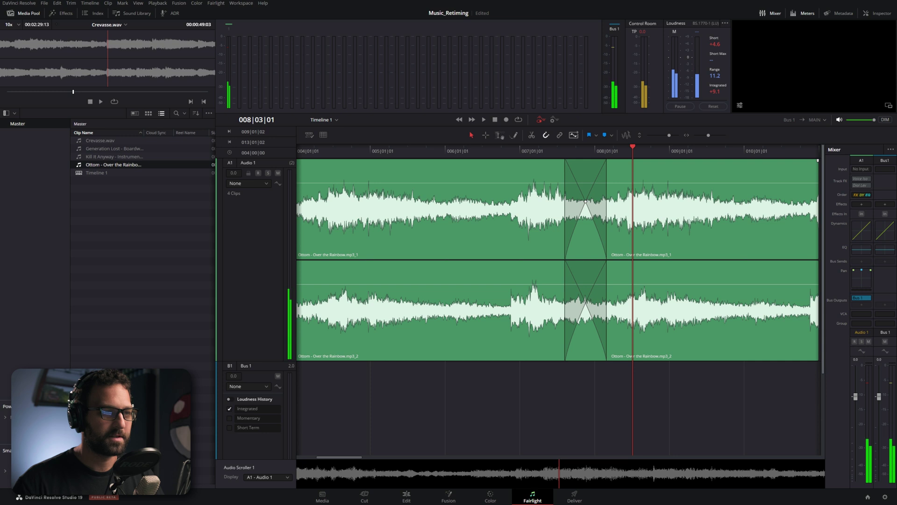
click(539, 151)
key(space)
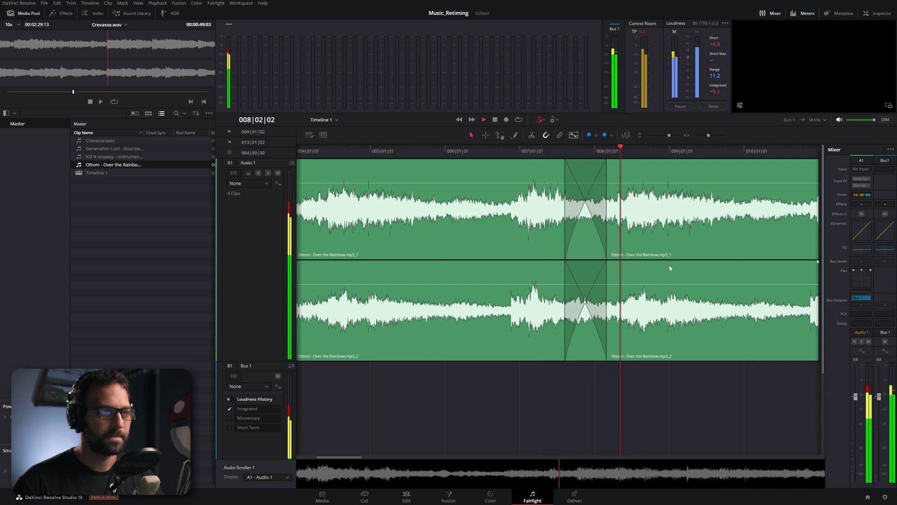
scroll(667, 249, down, 3)
scroll(670, 246, down, 1)
key(space)
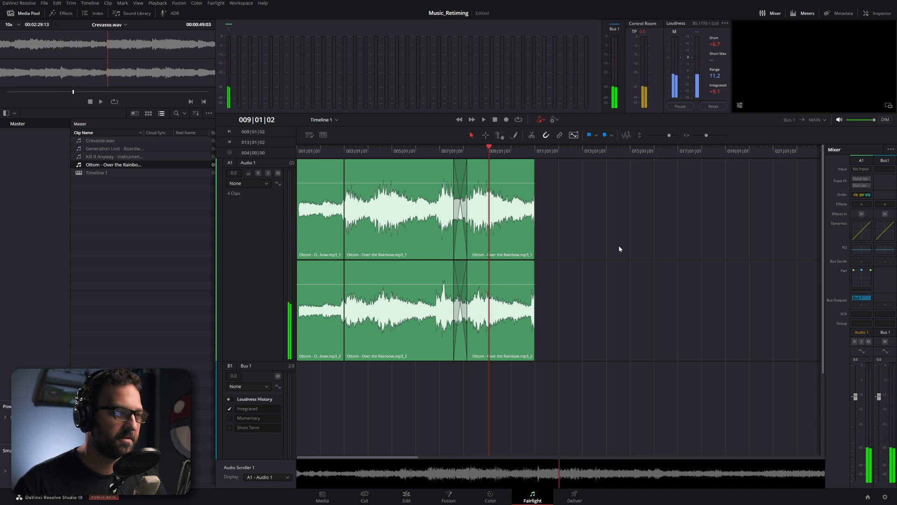
- Duplicate the two crossfaded sections between bars 3 and 11, placing the copy directly at the bar 11 line
drag(598, 362, 411, 233)
alt+drag(402, 225, 596, 218)
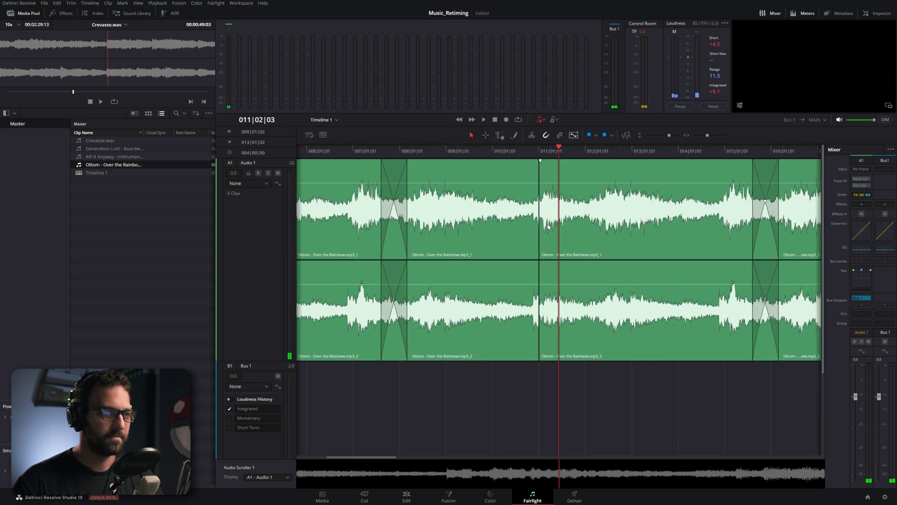
scroll(549, 224, up, 2)
- Add a 12-frame crossfade at the bar 11 cut and widen it on both sides
right_click(530, 230)
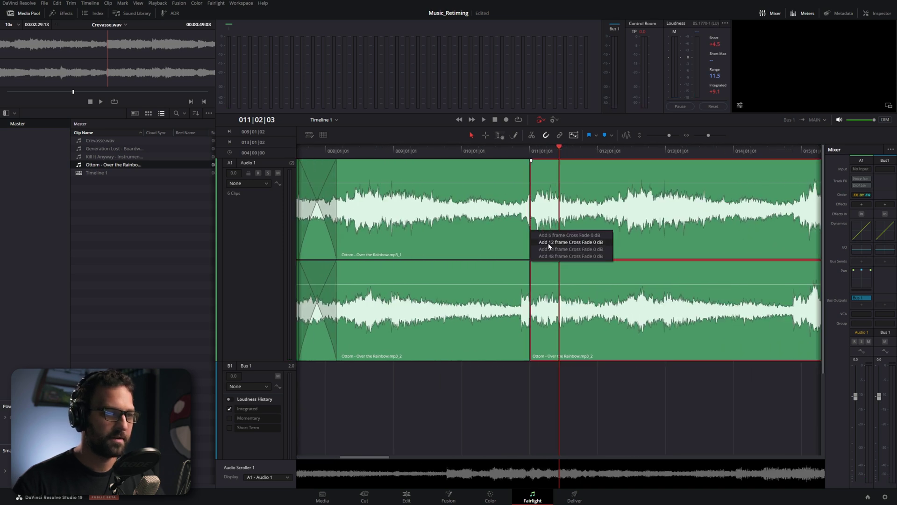
click(550, 243)
key(ctrl+equal)
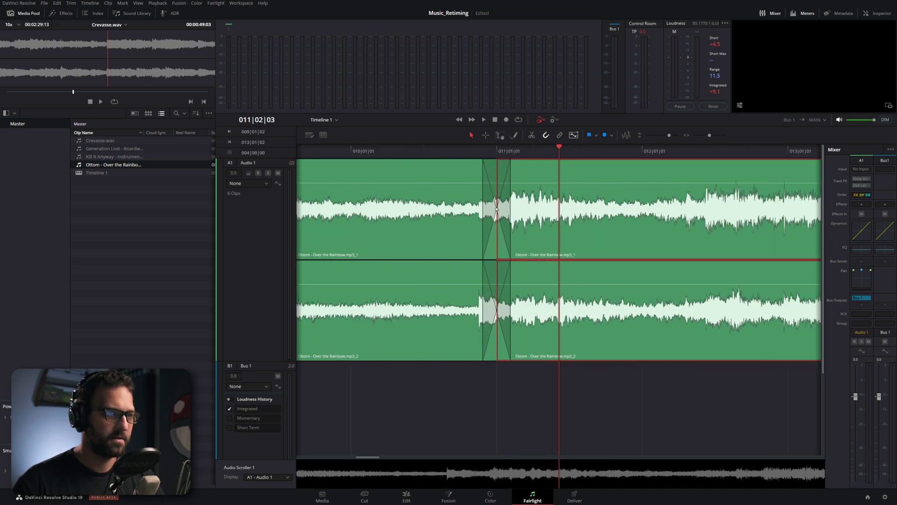
drag(483, 211, 452, 210)
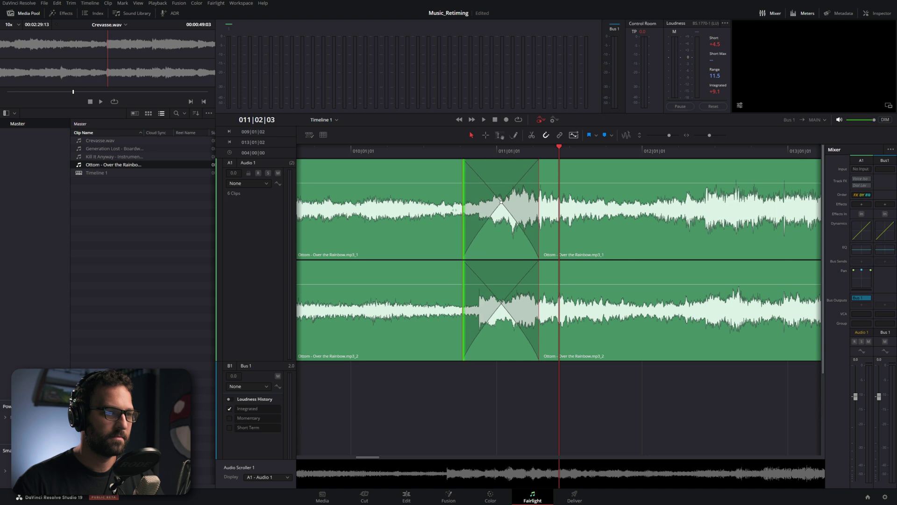
- Play across the bar 11 crossfade to check how the repeated sections join
click(455, 152)
key(space)
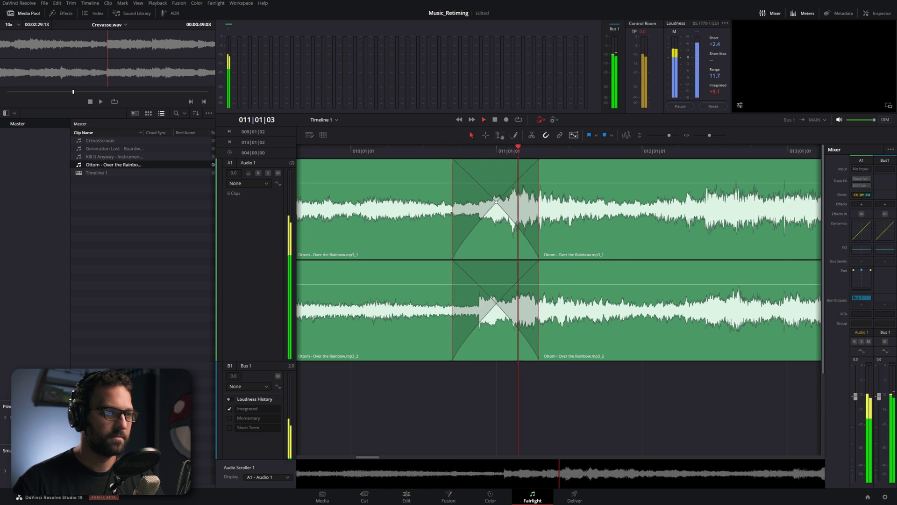
key(space)
key(ctrl+minus)
key(ctrl+minus)
key(ctrl+minus)
key(ctrl+minus)
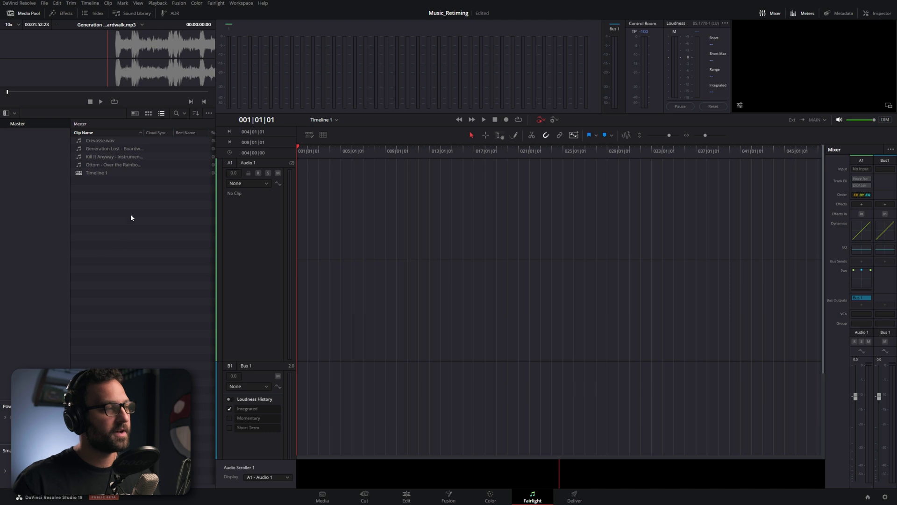
- Place Crevasse.wav at the start of the Audio 1 track and play it from about bar 5 to bar 13
mouse_move(291, 220)
mouse_down()
mouse_move(306, 236)
mouse_move(299, 232)
mouse_up()
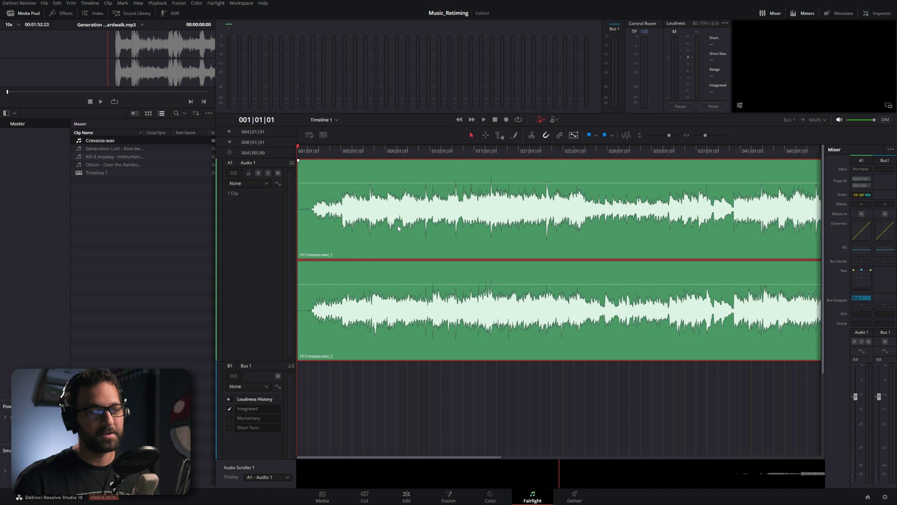
scroll(399, 228, up, 3)
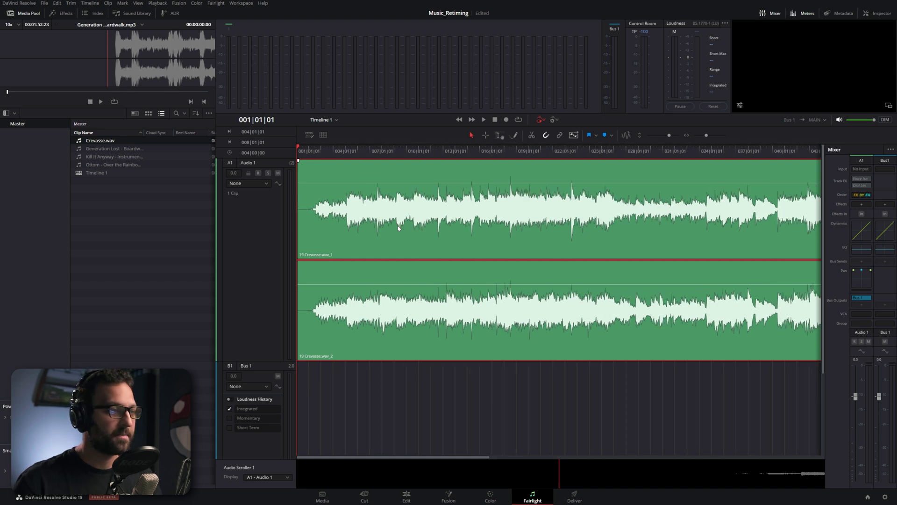
click(349, 155)
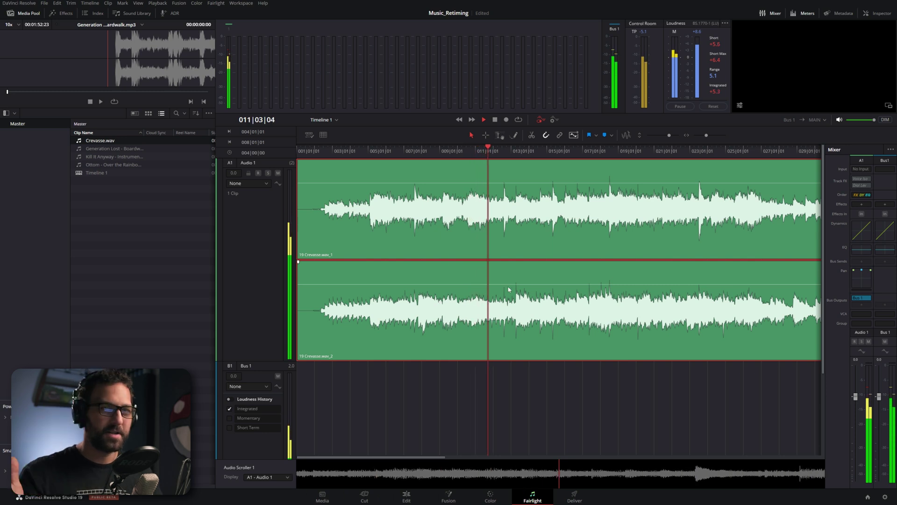
key(ctrl+=)
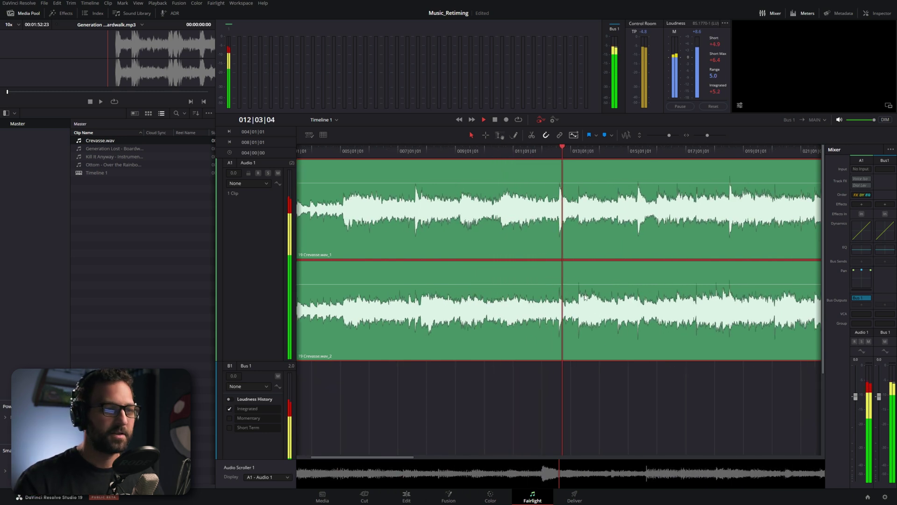
scroll(573, 366, up, 3)
key(space)
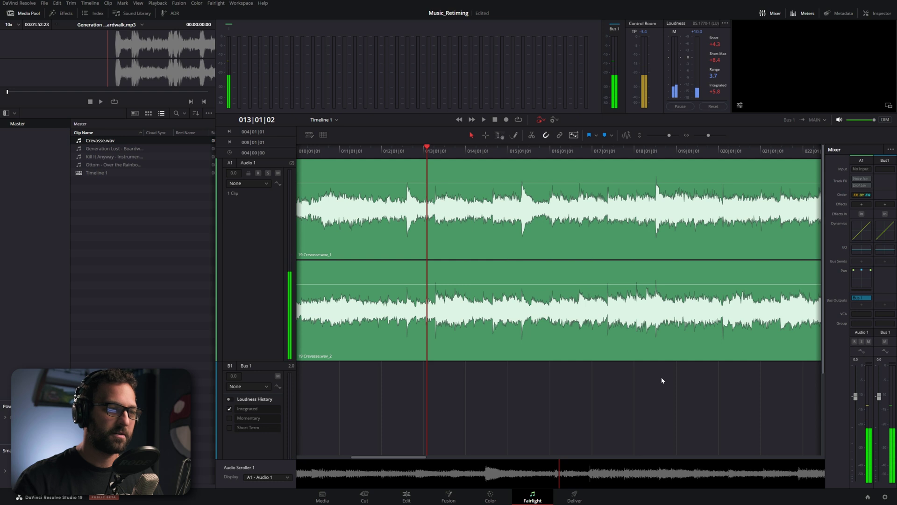
- Play the song from mid-bar 14 into bar 22, listening for a repeating passage
scroll(662, 380, right, 3)
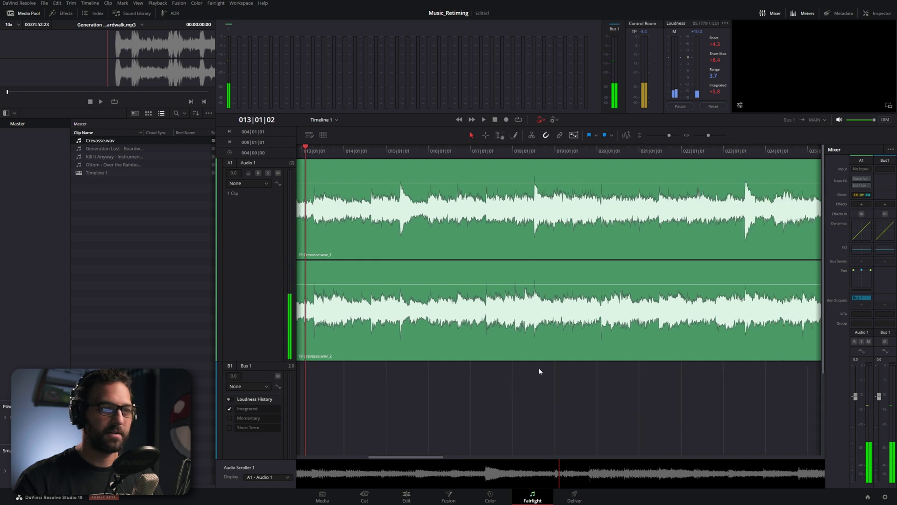
click(367, 150)
key(space)
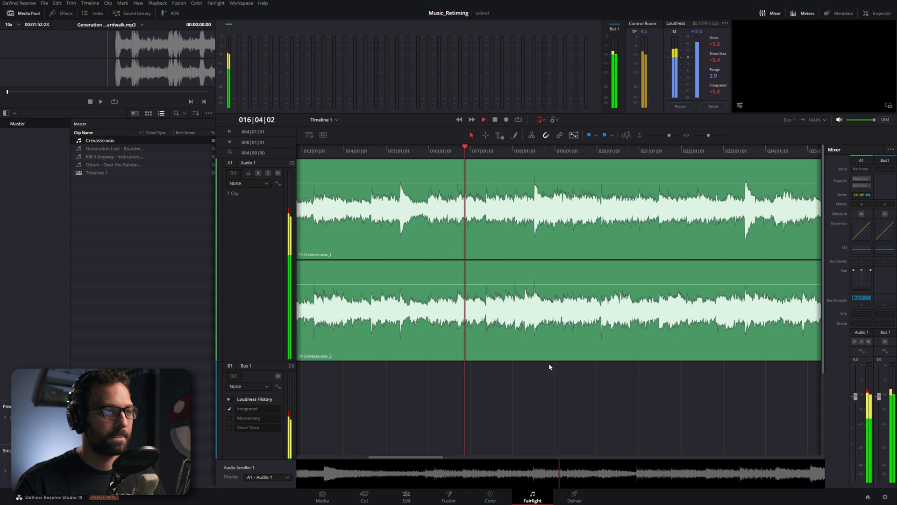
drag(549, 363, 474, 355)
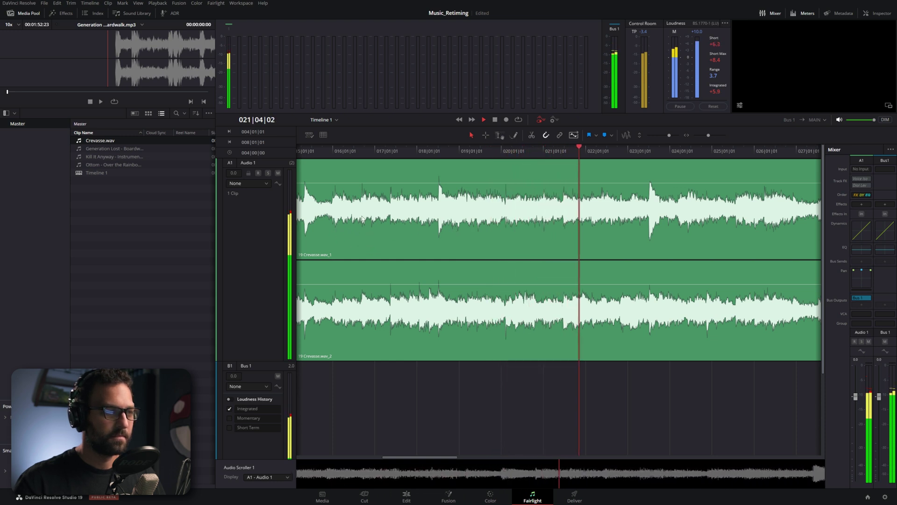
key(space)
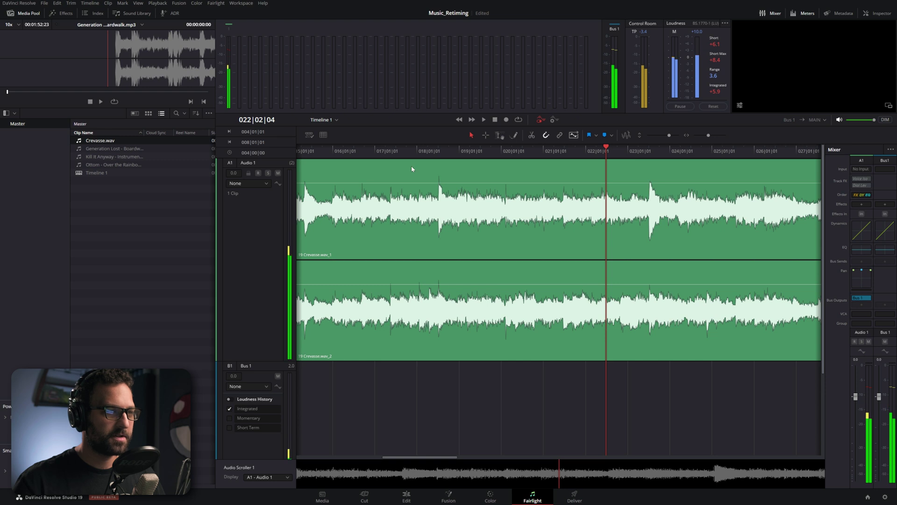
- Play the song around bars 21 and 16 and locate the strong beat near the start of bar 16
click(559, 150)
key(space)
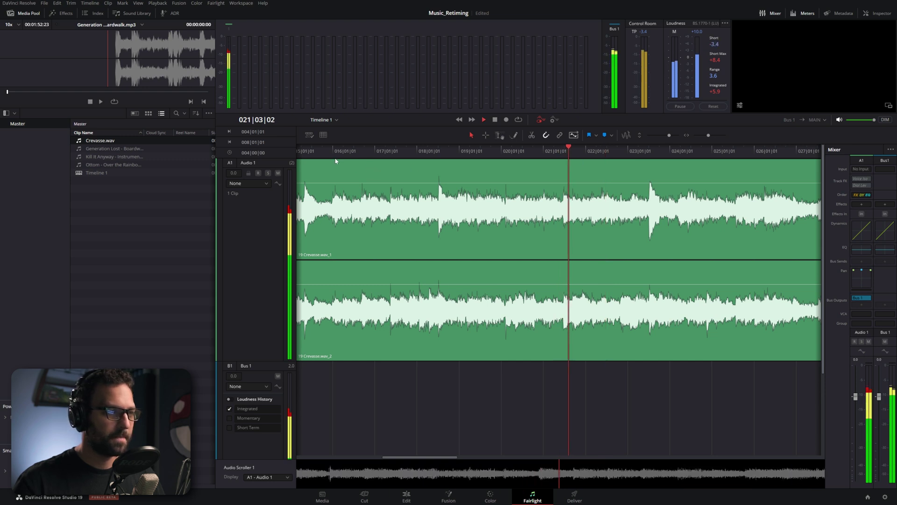
click(326, 151)
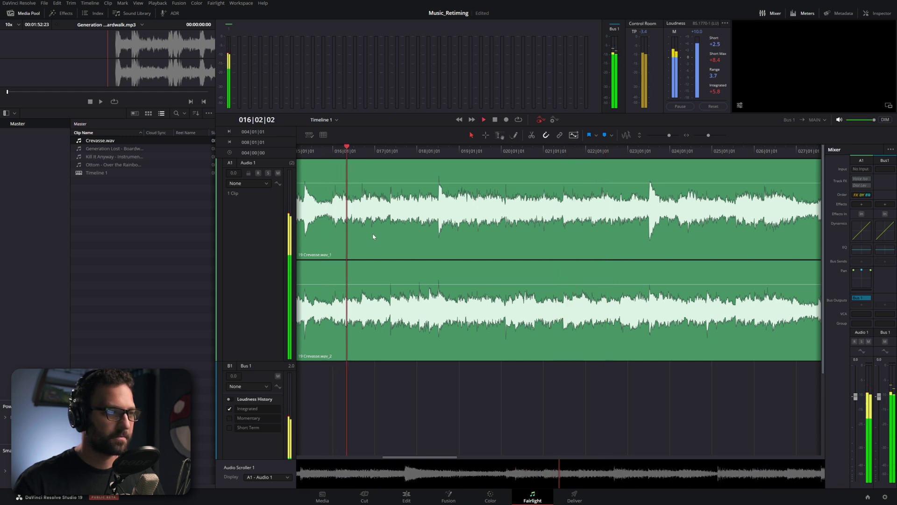
click(344, 152)
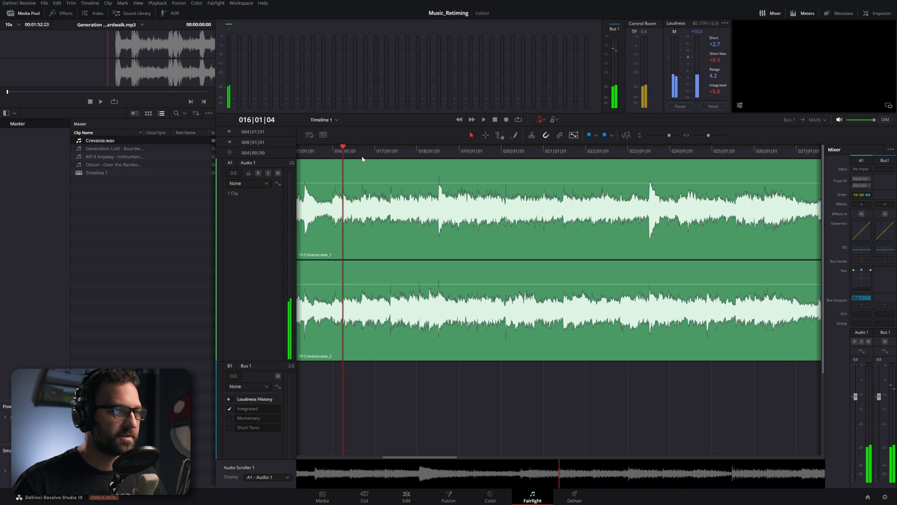
key(ctrl+equal)
key(ctrl+equal)
key(ctrl+equal)
key(ctrl+equal)
key(ctrl+equal)
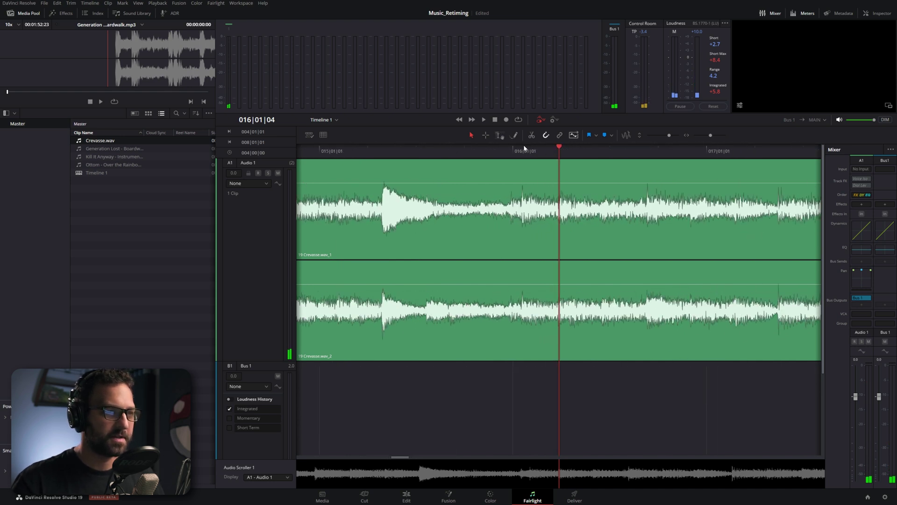
click(505, 150)
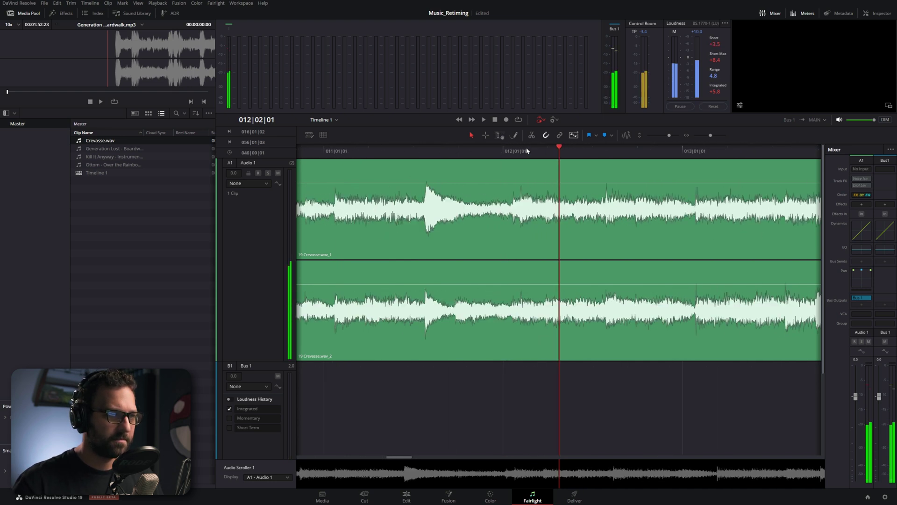
- Mark the in point on the strong beat at the start of bar 12, at 012|01|02
mouse_move(522, 150)
mouse_down()
mouse_move(503, 153)
mouse_move(517, 145)
mouse_move(529, 155)
mouse_up()
key(space)
key(ctrl+equal)
key(ctrl+equal)
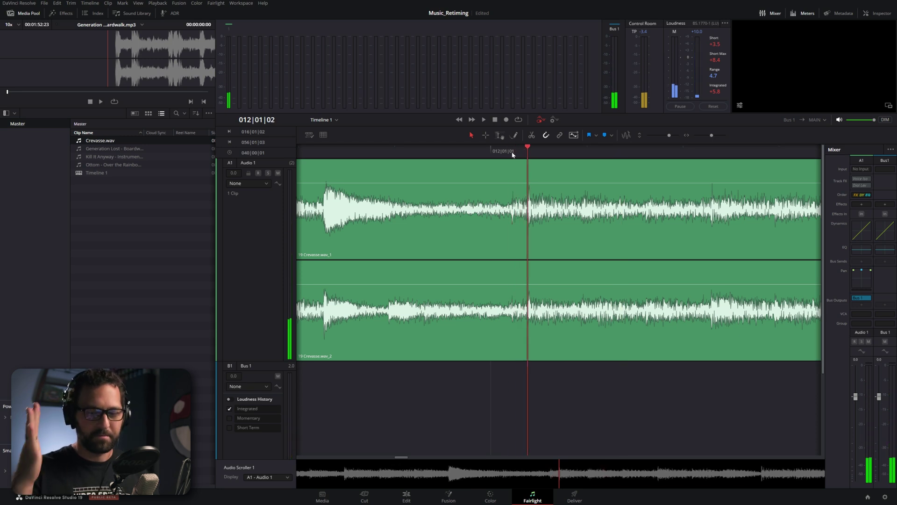
drag(514, 155, 528, 156)
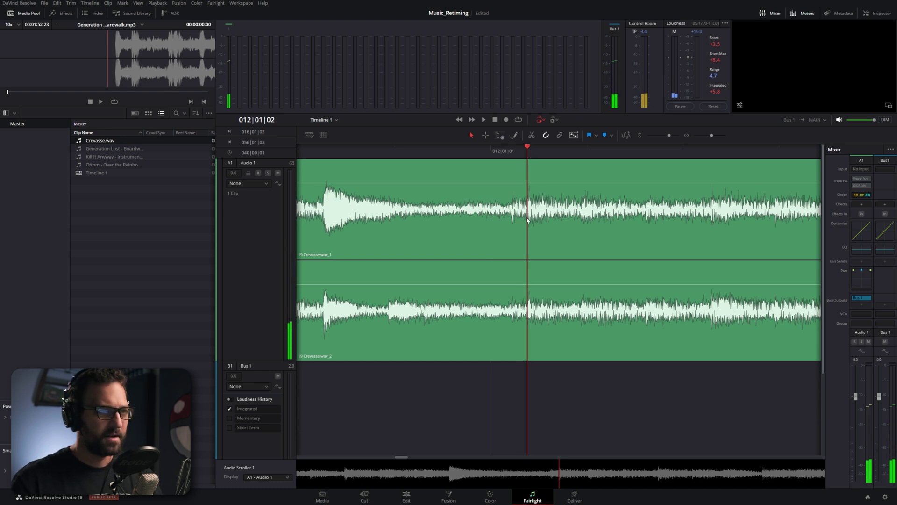
key(i)
- Play from about bar 14 into bar 16 and mark the out point on the strong beat at 016|01|02
scroll(589, 238, down, 8)
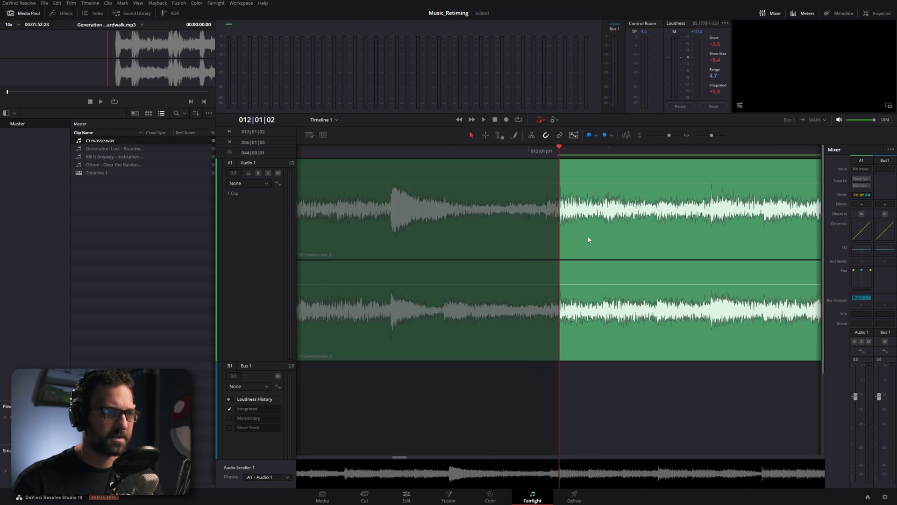
scroll(626, 367, right, 3)
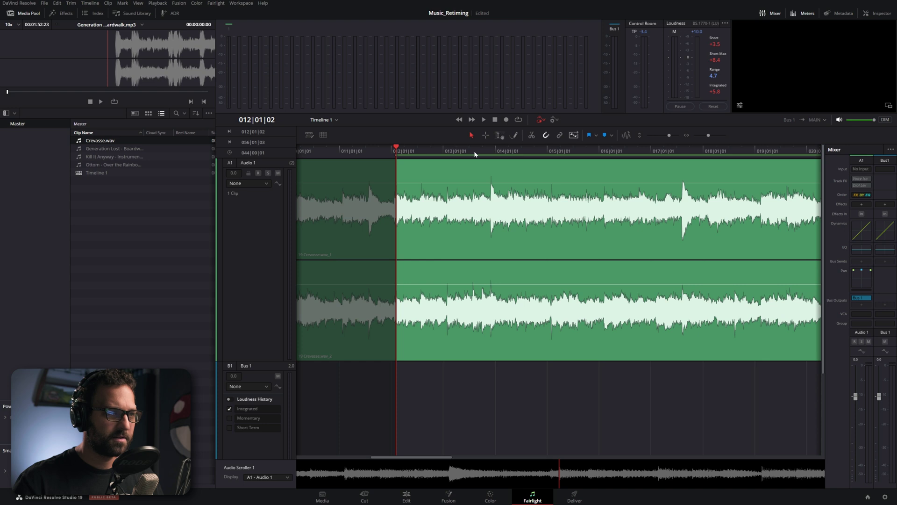
drag(471, 154, 536, 156)
key(space)
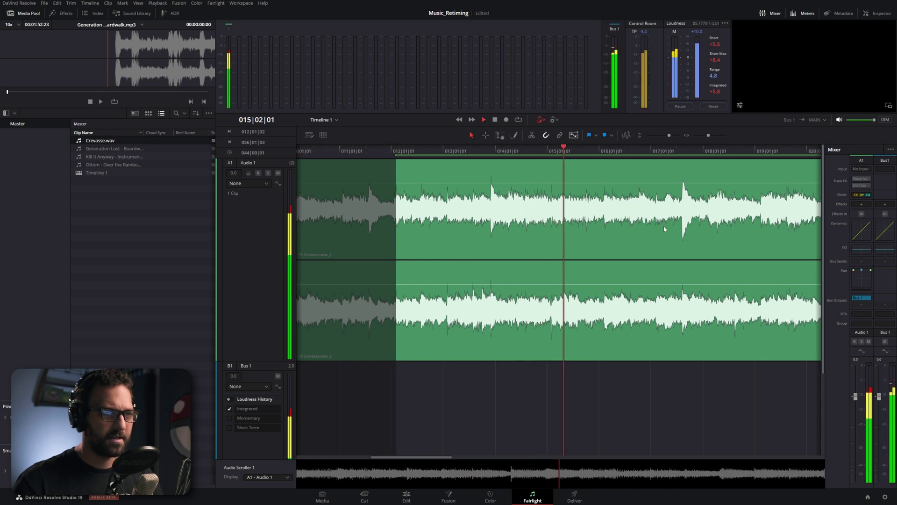
ctrl+scroll(663, 226, up, 2)
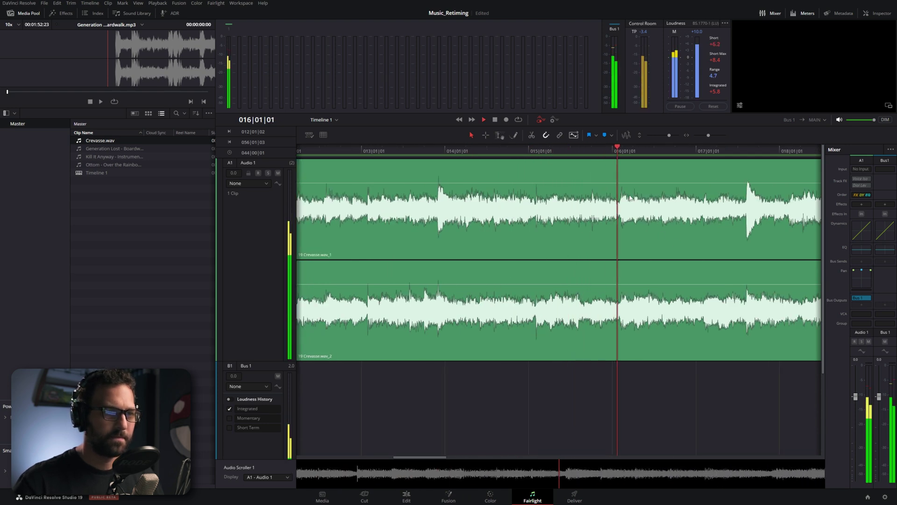
ctrl+scroll(622, 195, up, 3)
key(space)
click(499, 151)
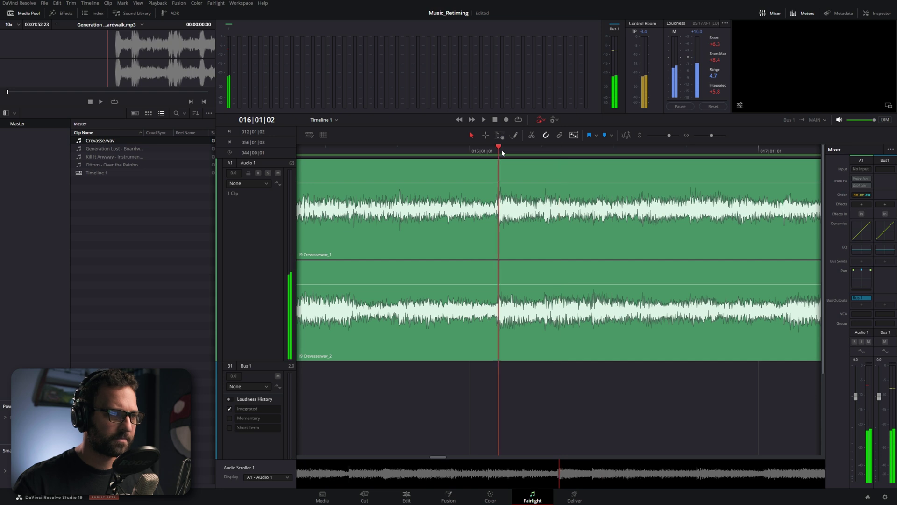
alt+scroll(535, 183, up, 4)
drag(562, 149, 566, 150)
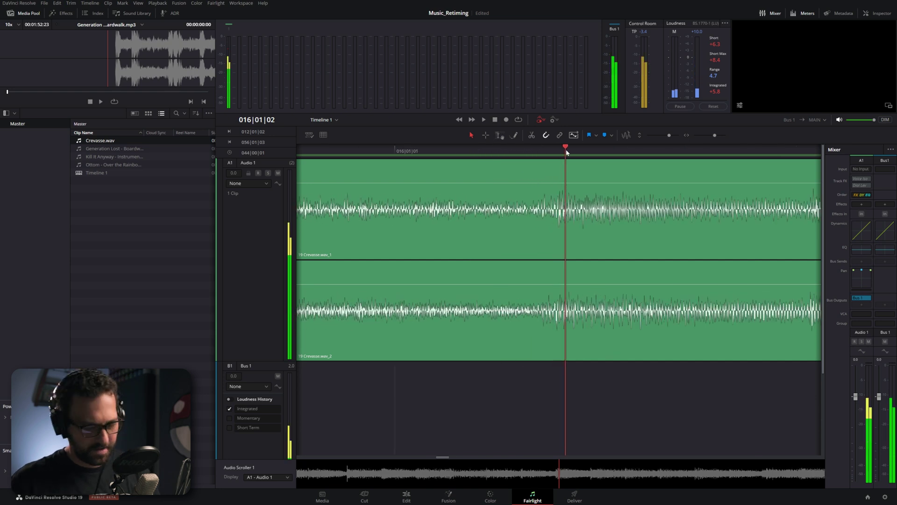
key(o)
- Set the tempo grid BPM from the marked four-bar range, correct the tempo to 88.000 and clear the range
ctrl+scroll(571, 195, down, 2)
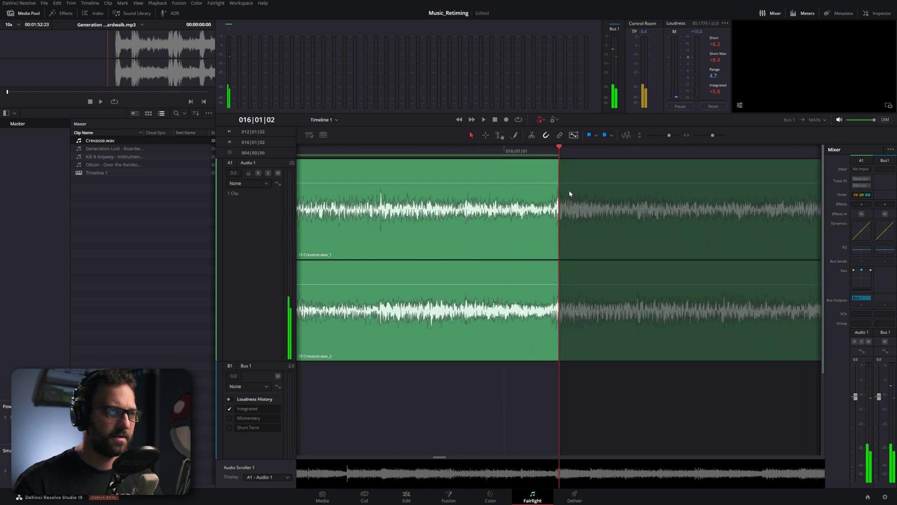
ctrl+scroll(569, 192, down, 2)
right_click(485, 152)
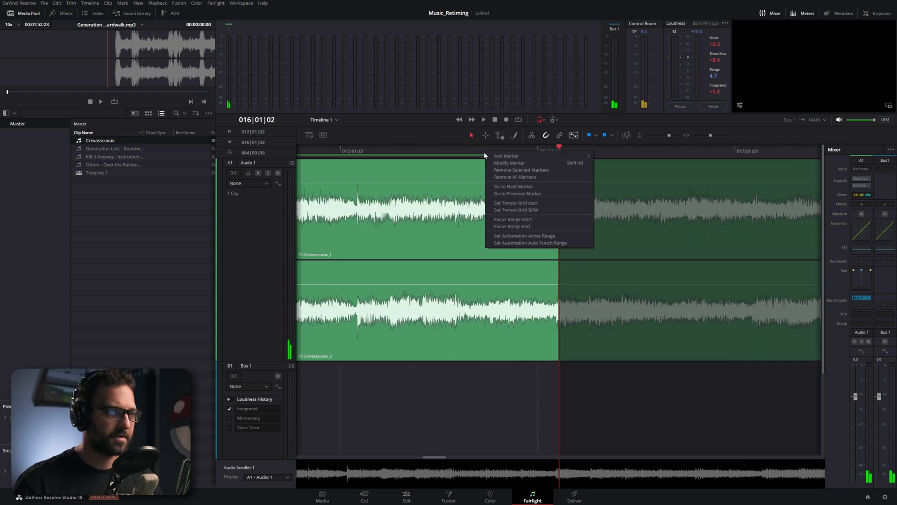
click(510, 210)
click(387, 229)
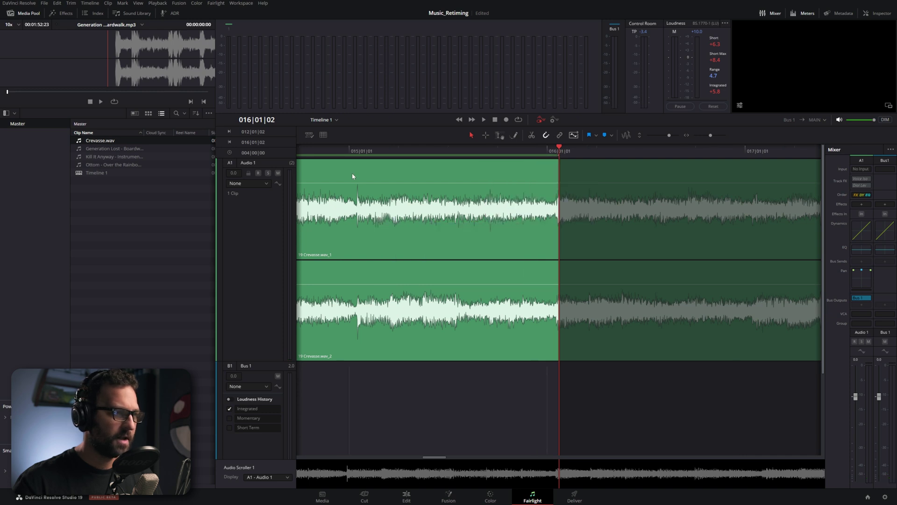
click(324, 134)
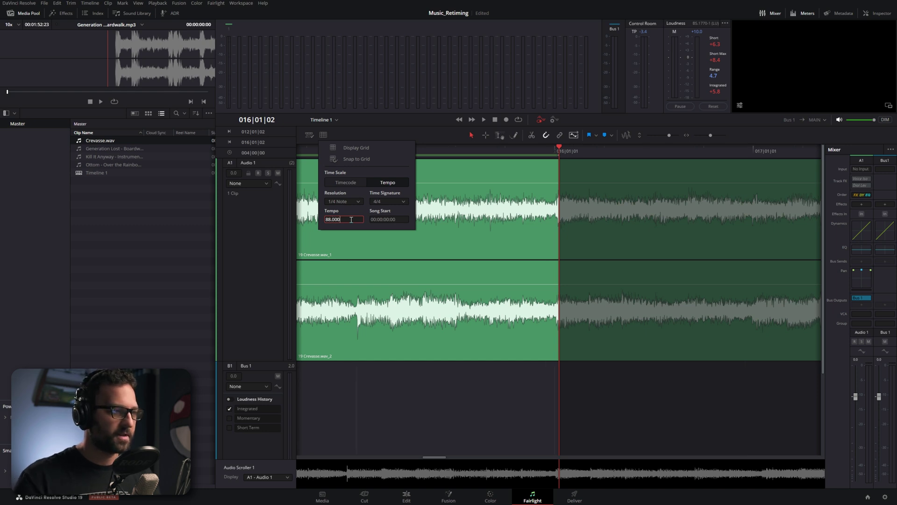
click(585, 391)
scroll(528, 260, down, 8)
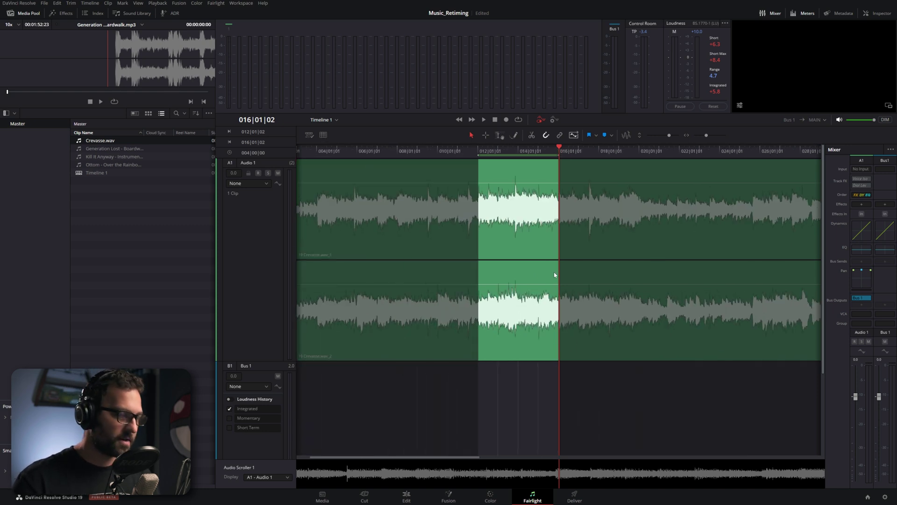
key(alt+x)
scroll(512, 206, up, 3)
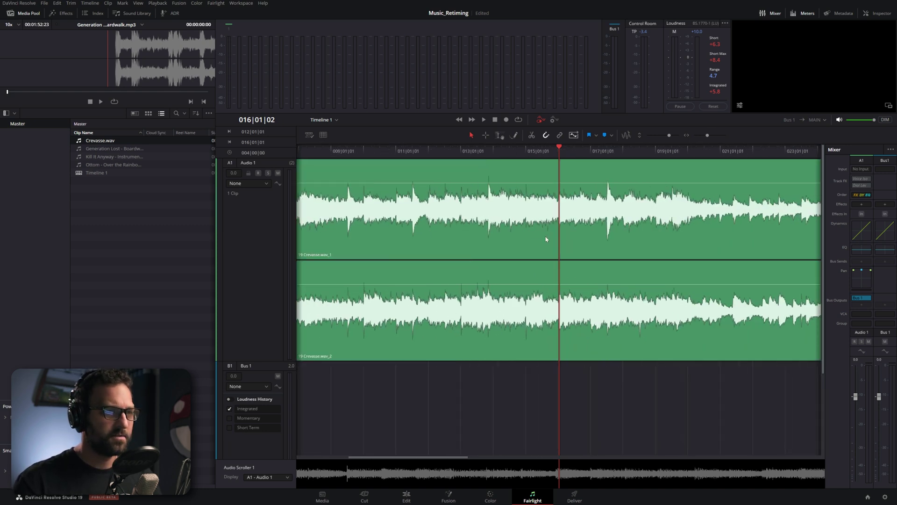
- Turn on Snap to Grid and split the Crevasse clip at the start of bar 12
click(383, 157)
scroll(573, 155, up, 2)
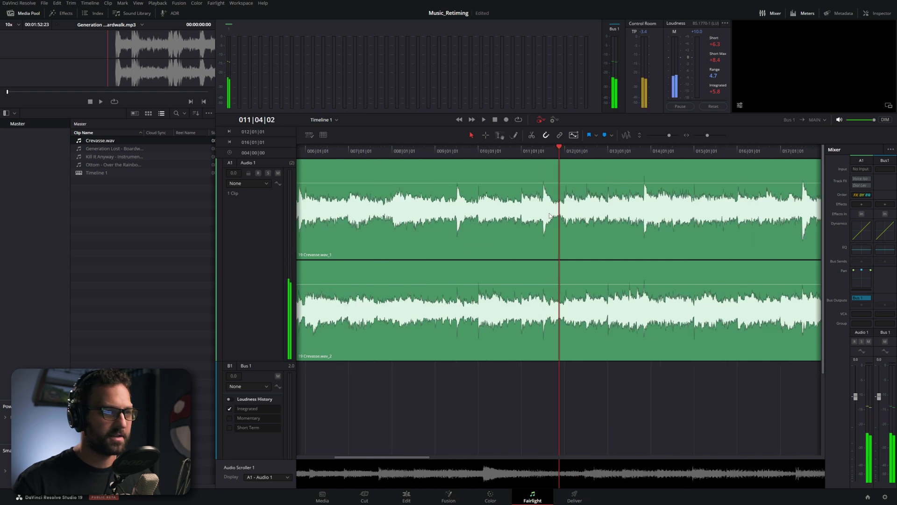
click(567, 155)
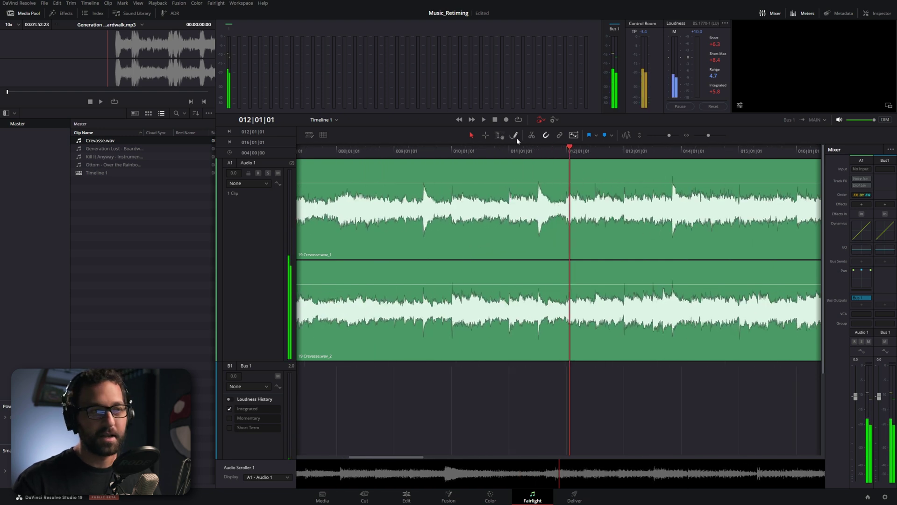
click(323, 136)
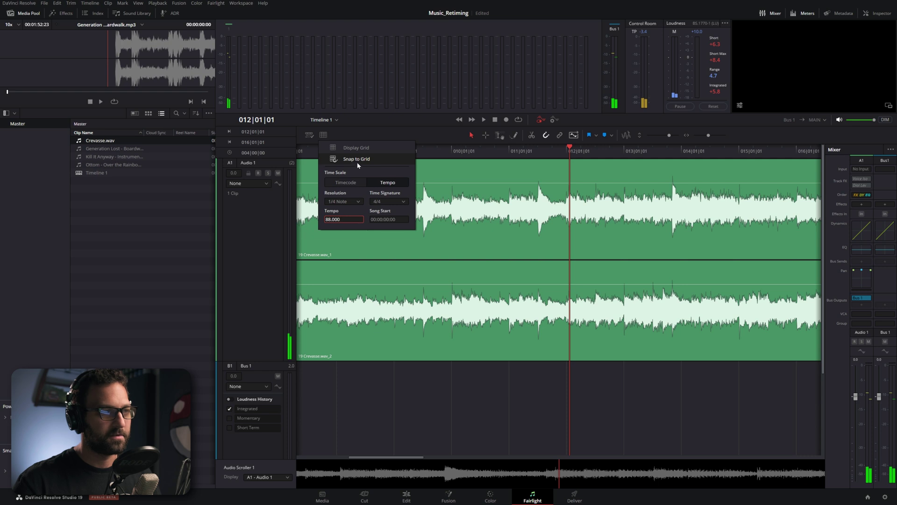
click(344, 160)
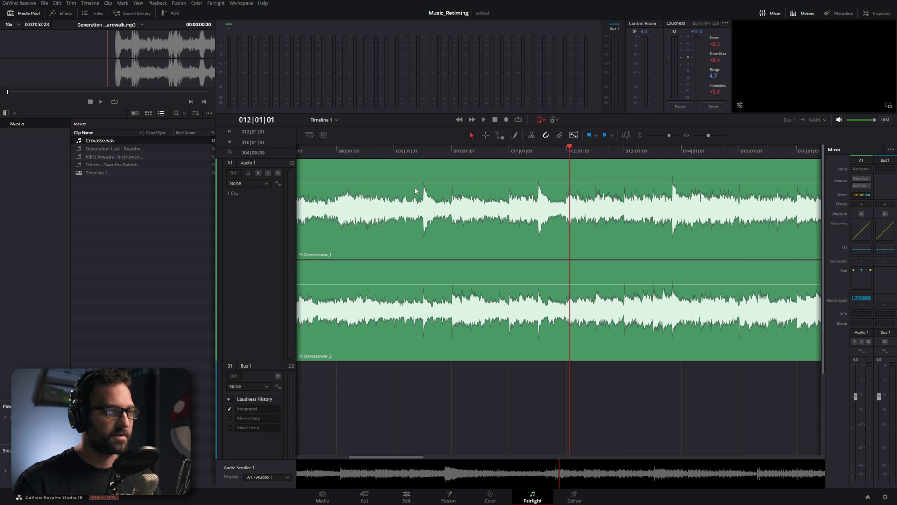
click(573, 157)
key(ctrl+b)
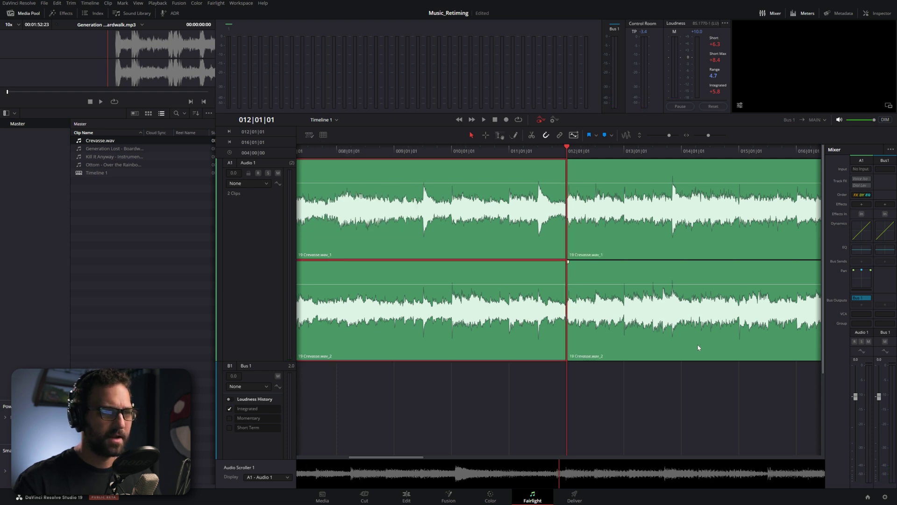
- Split the song at bar 16 and move the section after it back to bar 12, replacing bars 12 to 15
scroll(466, 355, right, 5)
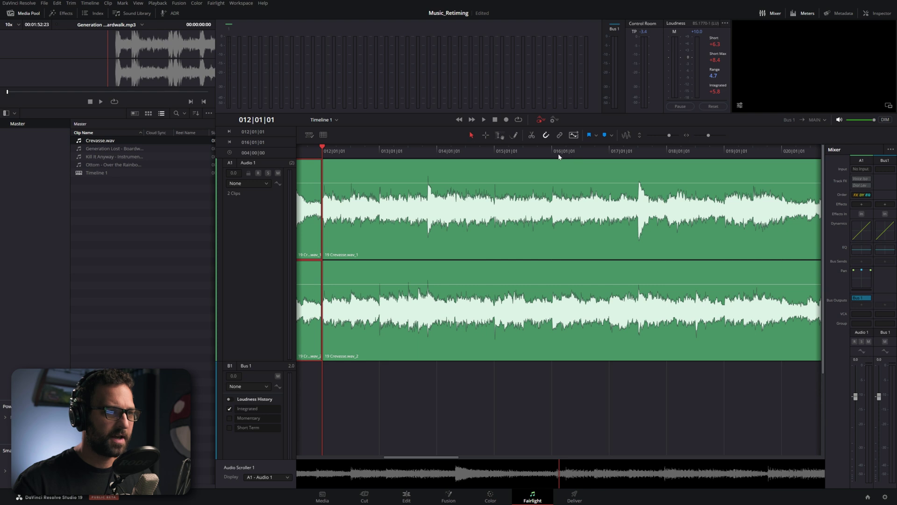
click(559, 156)
click(580, 204)
key(ctrl+b)
key(ctrl+minus)
key(ctrl+minus)
key(ctrl+minus)
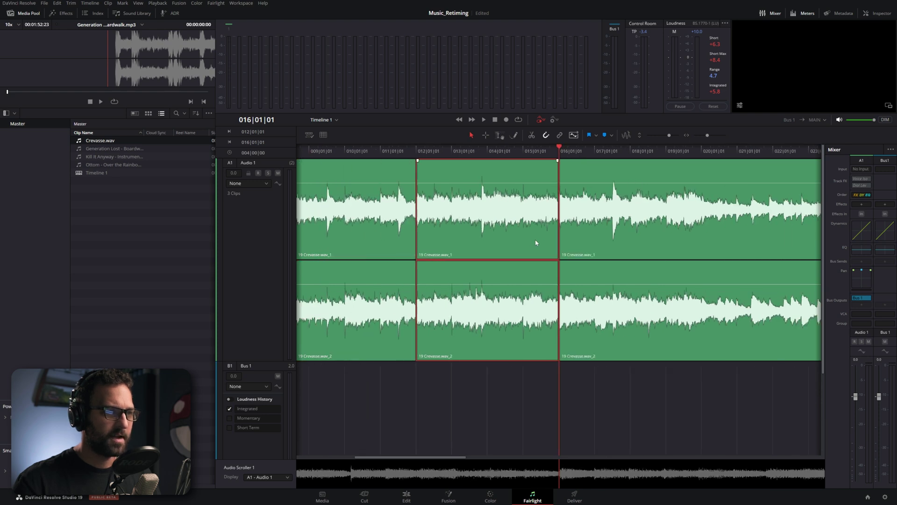
drag(627, 221, 520, 221)
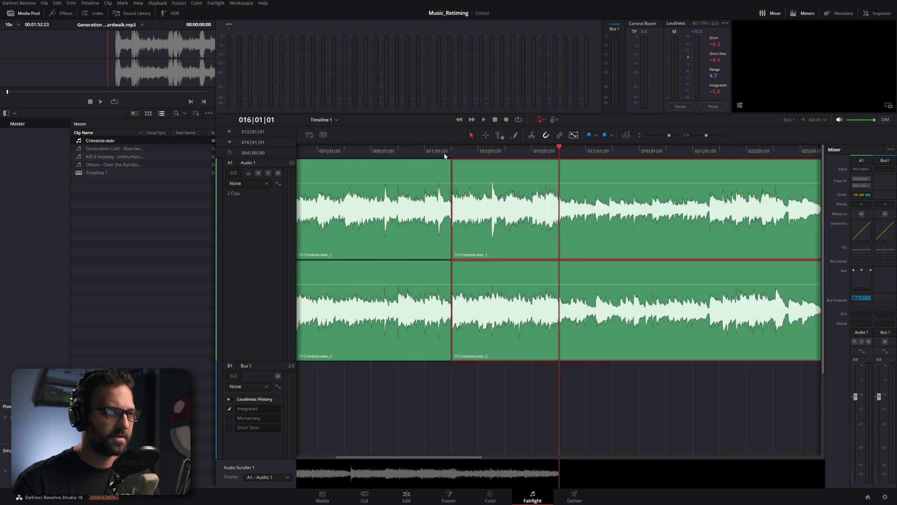
- Play from bar 11 across the bar 12 cut to check how the shortened song joins
click(433, 154)
key(space)
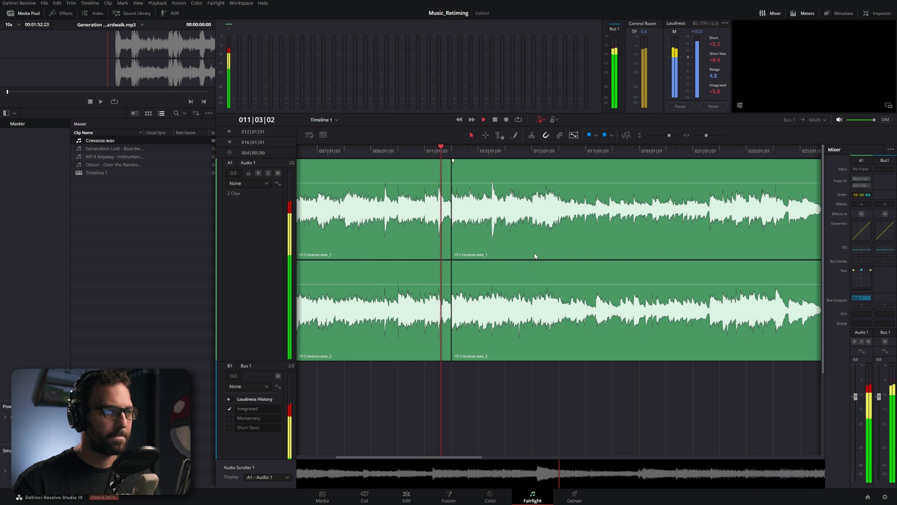
scroll(528, 255, up, 3)
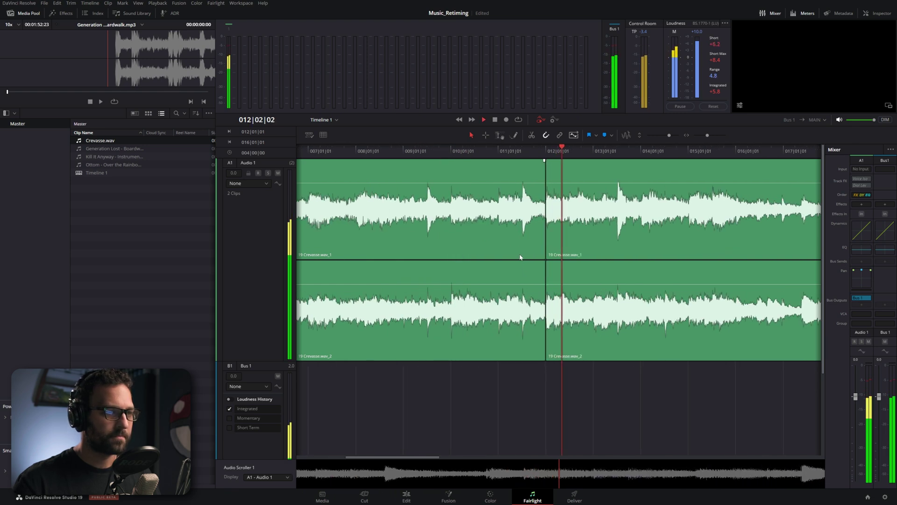
- Add a crossfade at the bar 12 cut and play across it to hear the transition
right_click(534, 236)
click(543, 243)
scroll(501, 205, up, 2)
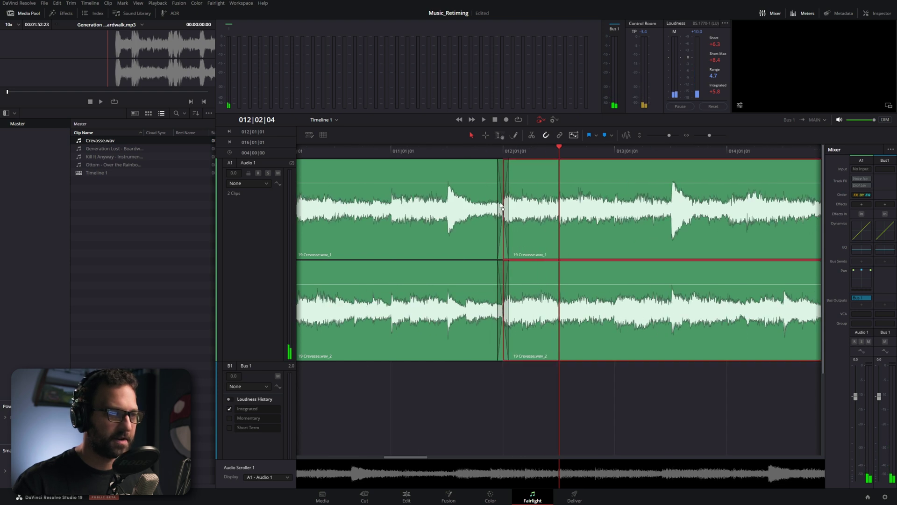
click(504, 207)
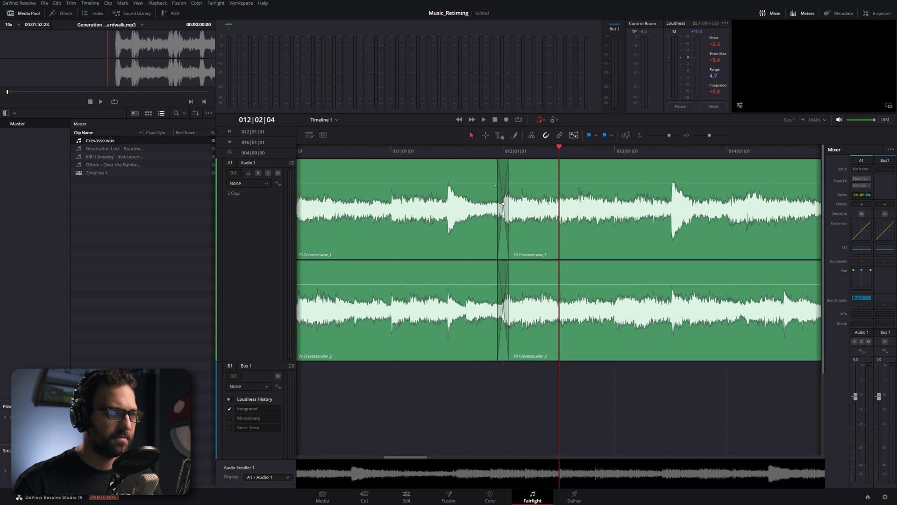
key(slash)
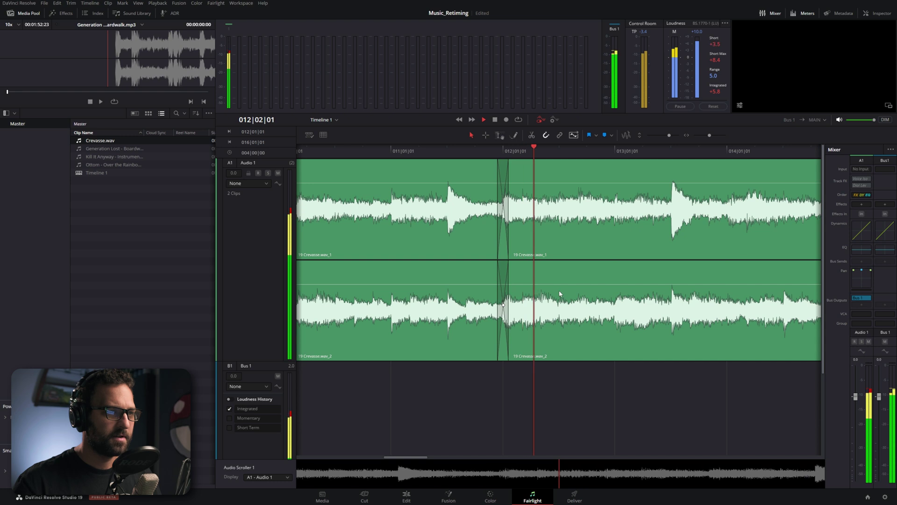
key(space)
- Undo the bar 12 crossfade while keeping the second section moved back to bar 12
key(ctrl+minus)
key(ctrl+minus)
key(ctrl+minus)
key(ctrl+z)
key(ctrl+z)
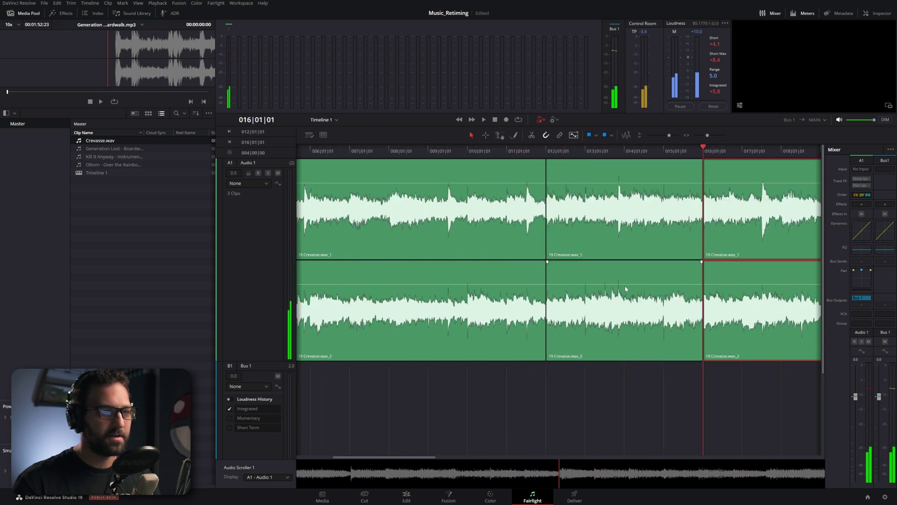
key(ctrl+shift+z)
click(635, 382)
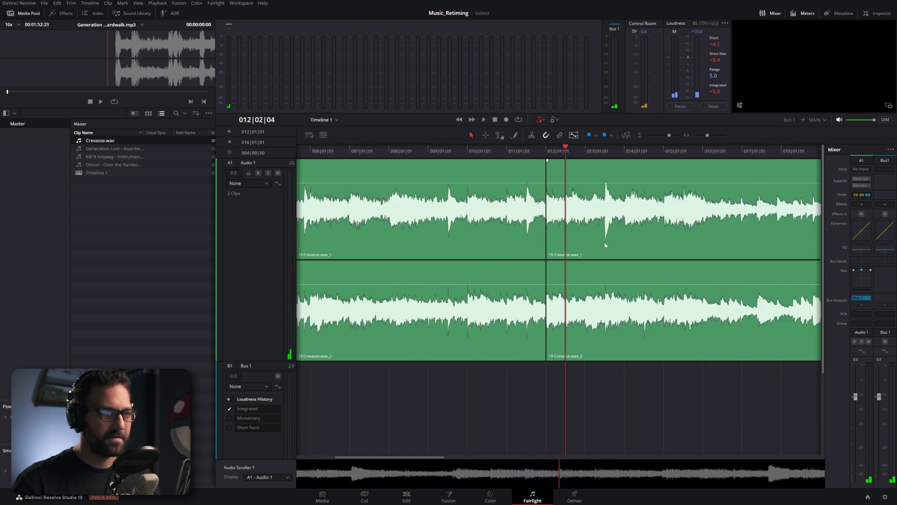
- Move the section after the bar 12 cut down to a new Audio 2 track, with Snap to Grid on
drag(599, 201, 594, 381)
click(322, 135)
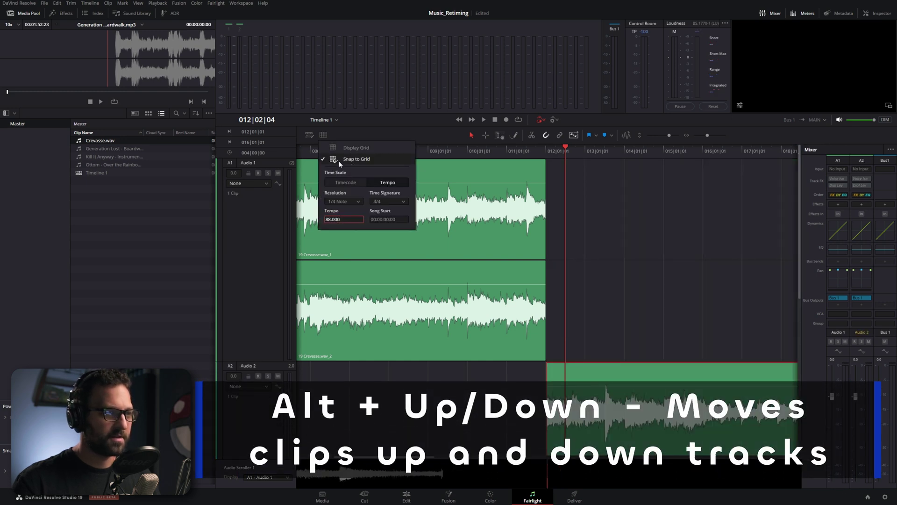
click(645, 252)
scroll(632, 282, right, 3)
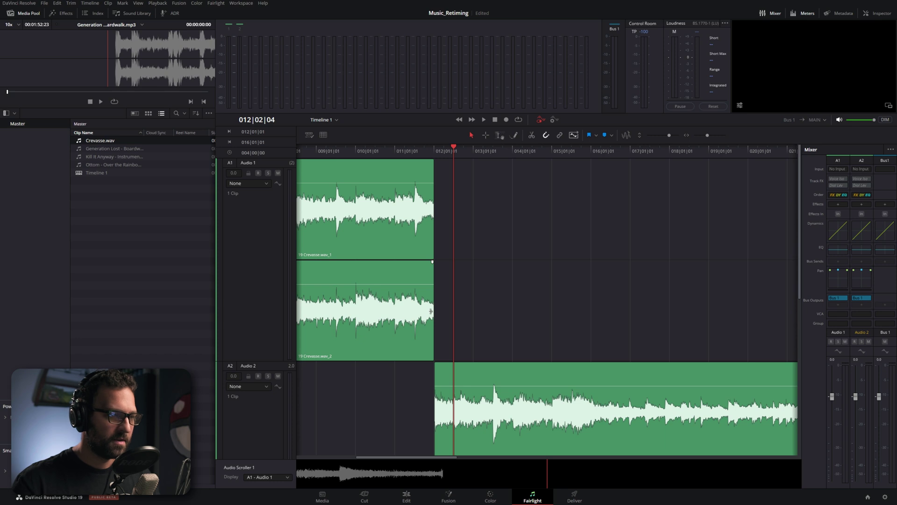
- Overlap the clips by extending Audio 1's end to about bar 15 beat 4 and Audio 2's start to bar 8, and play from bar 8
drag(431, 311, 581, 311)
scroll(581, 280, left, 3)
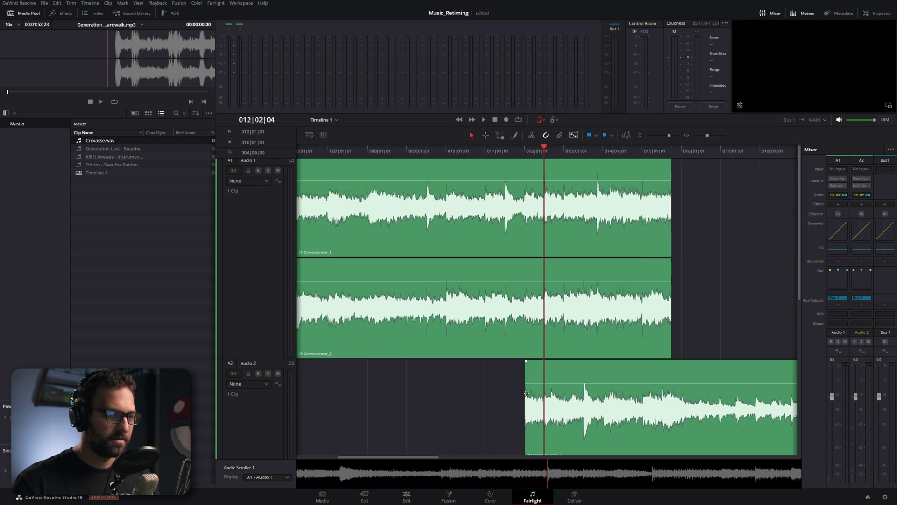
drag(527, 394, 369, 393)
click(387, 164)
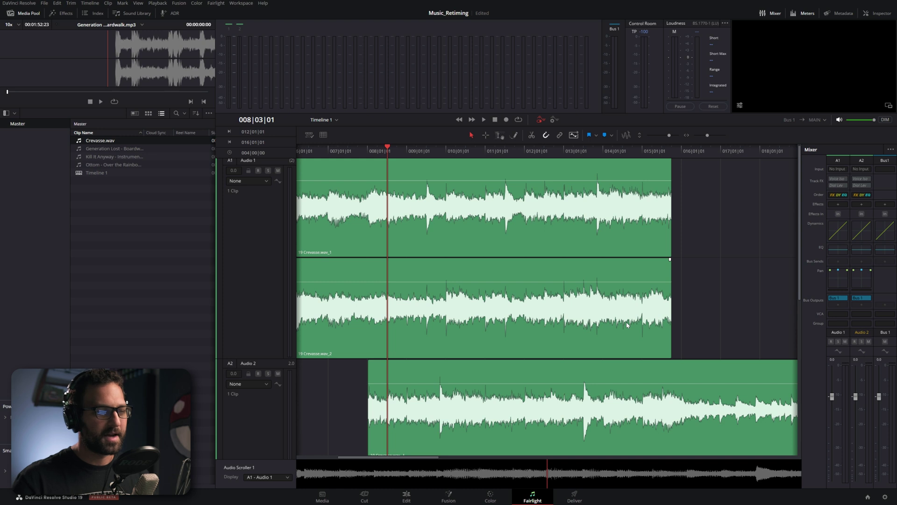
key(space)
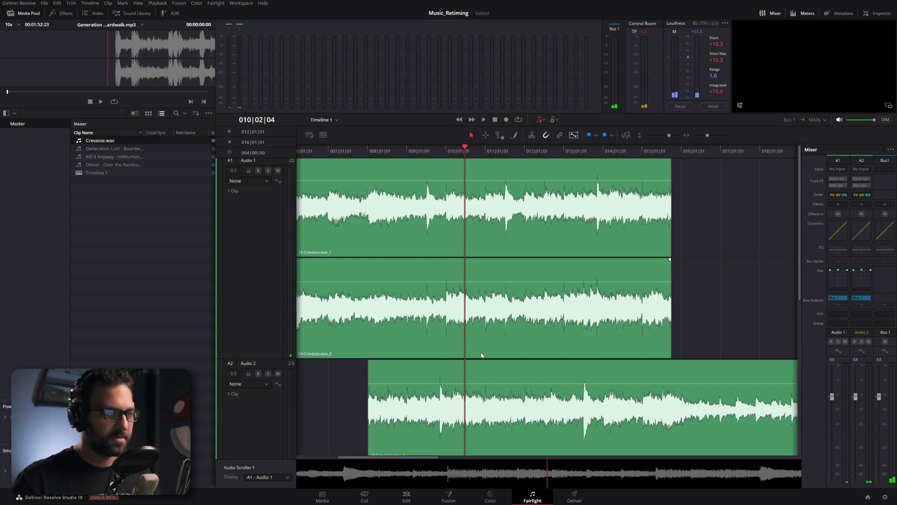
- Undo the overlap and track move to review the single-track join, and restore the overlapping two-track layout
key(ctrl+z)
key(ctrl+z)
key(ctrl+z)
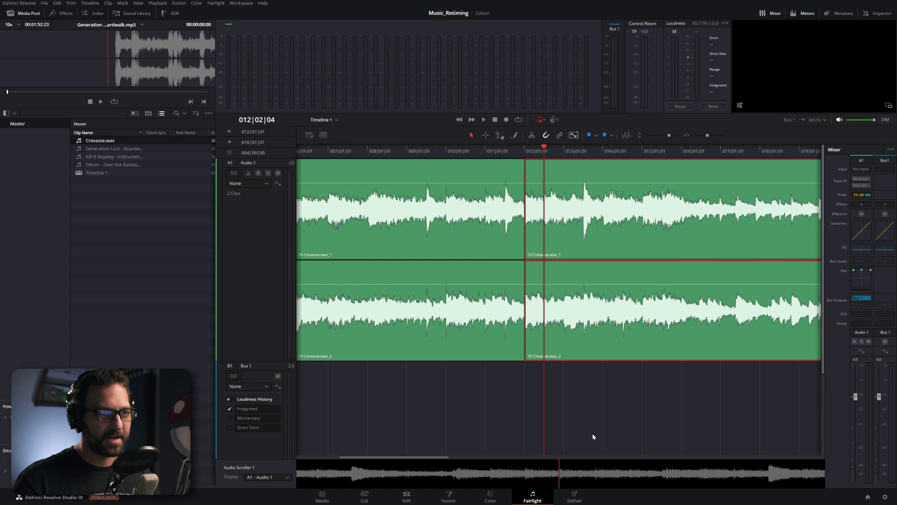
click(621, 388)
scroll(615, 361, up, 3)
scroll(599, 336, down, 4)
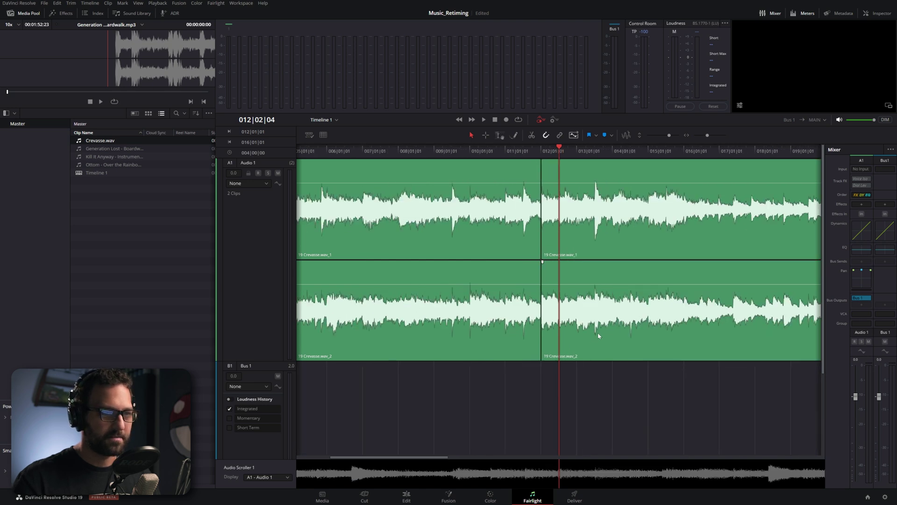
scroll(598, 334, down, 4)
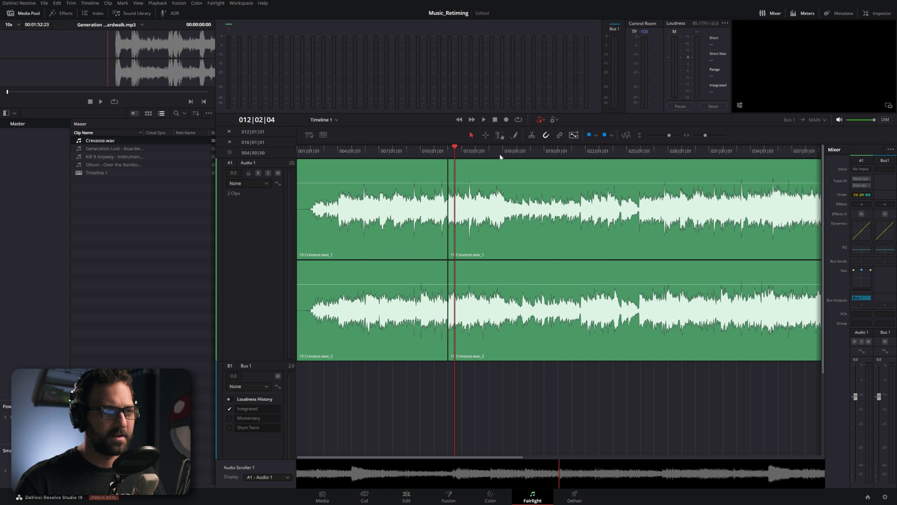
drag(500, 156, 508, 156)
key(ctrl+z)
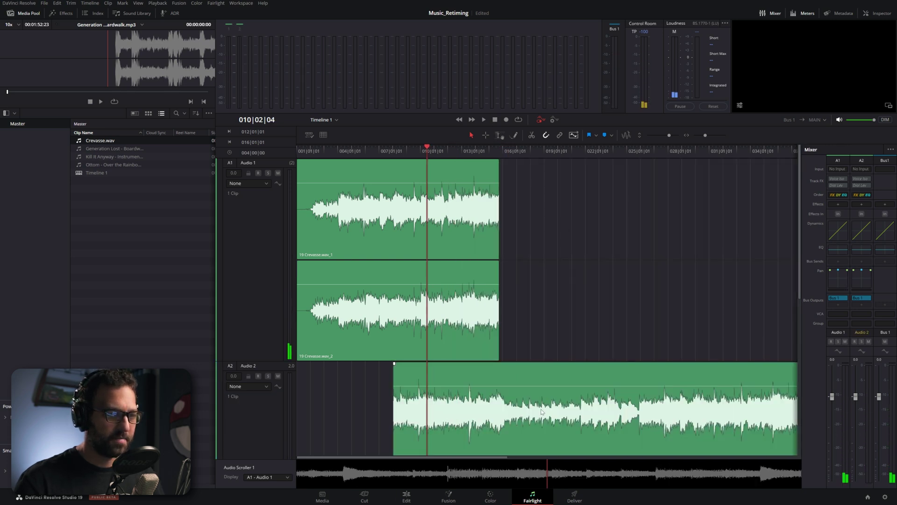
- Play the Audio 2 clip from bar 16 beat 3 to hear the passage beyond the end of the Audio 1 clip
click(511, 157)
scroll(610, 242, up, 4)
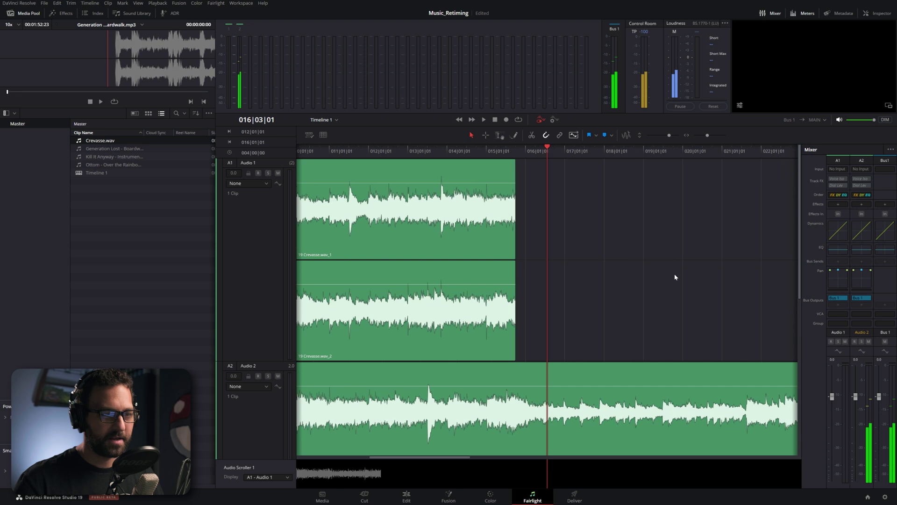
drag(674, 273, 554, 266)
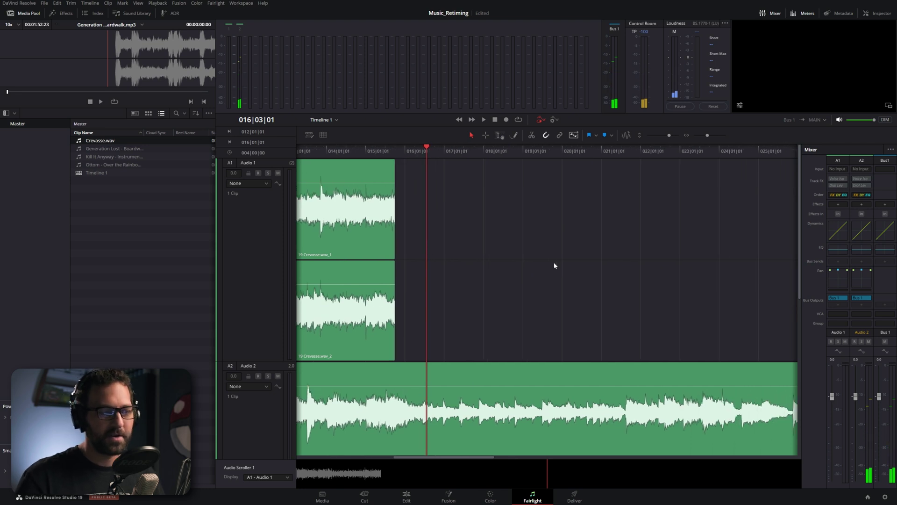
scroll(528, 254, down, 4)
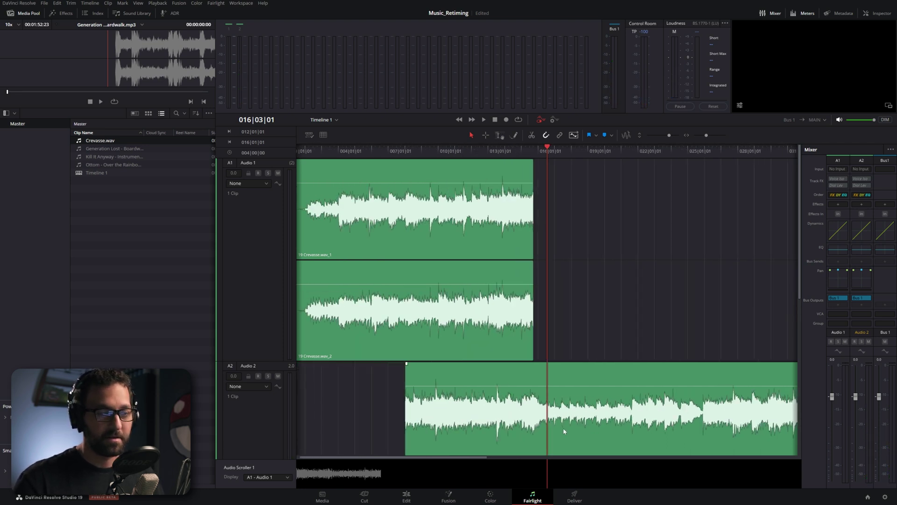
scroll(616, 324, up, 3)
key(space)
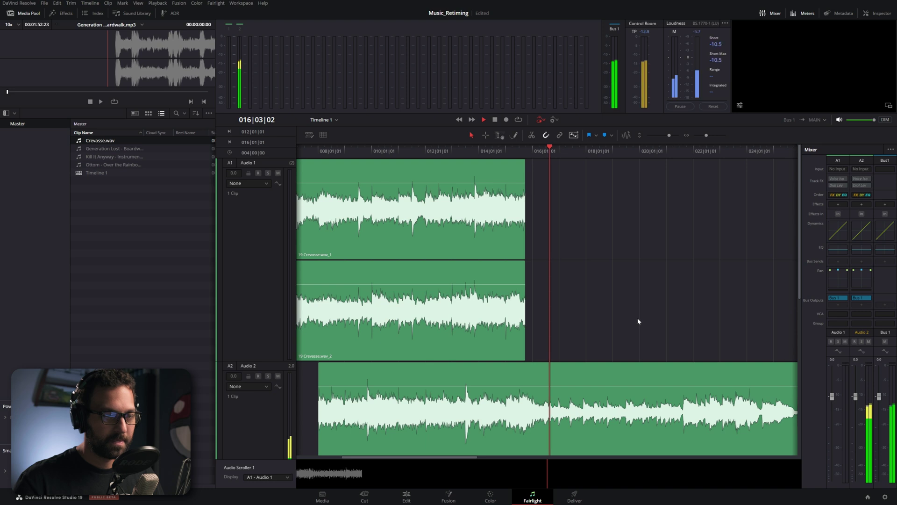
key(space)
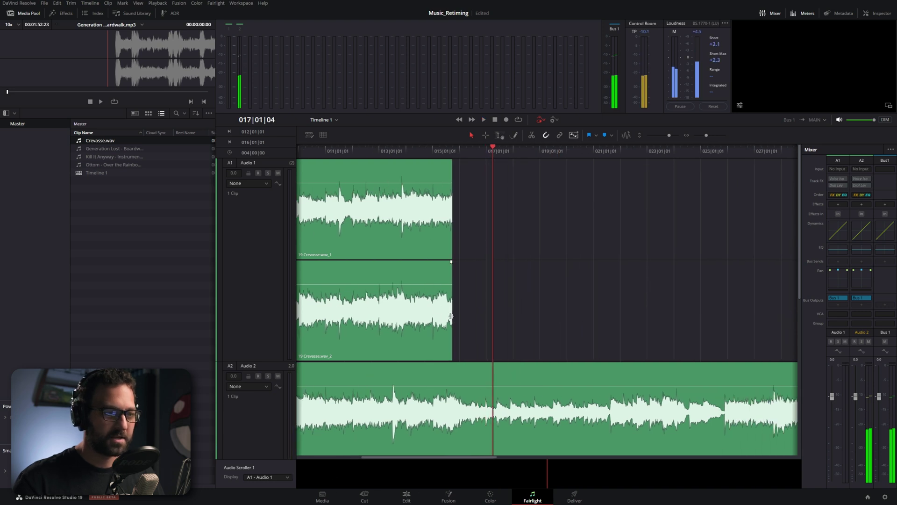
- Extend the end of the Audio 1 clip to about bar 27 and play both tracks together from bar 14 beat 3
drag(453, 317, 754, 306)
click(447, 153)
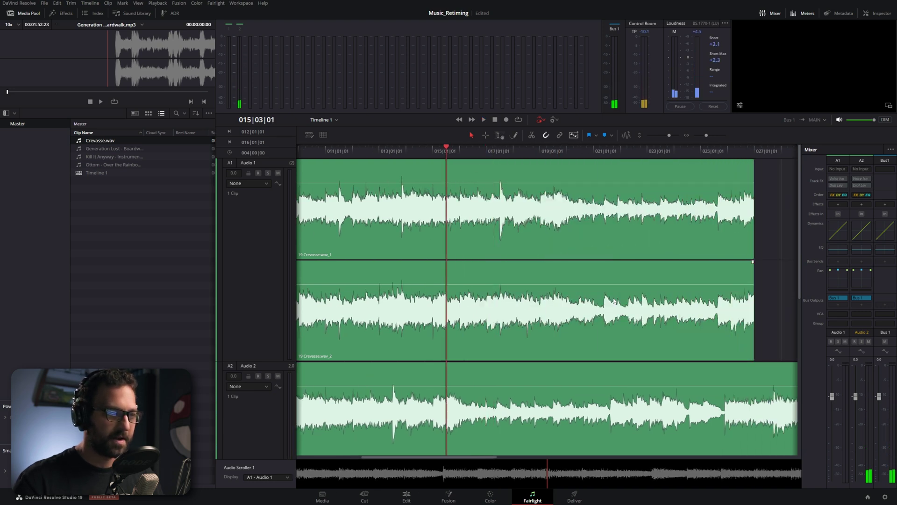
key(shift+Left)
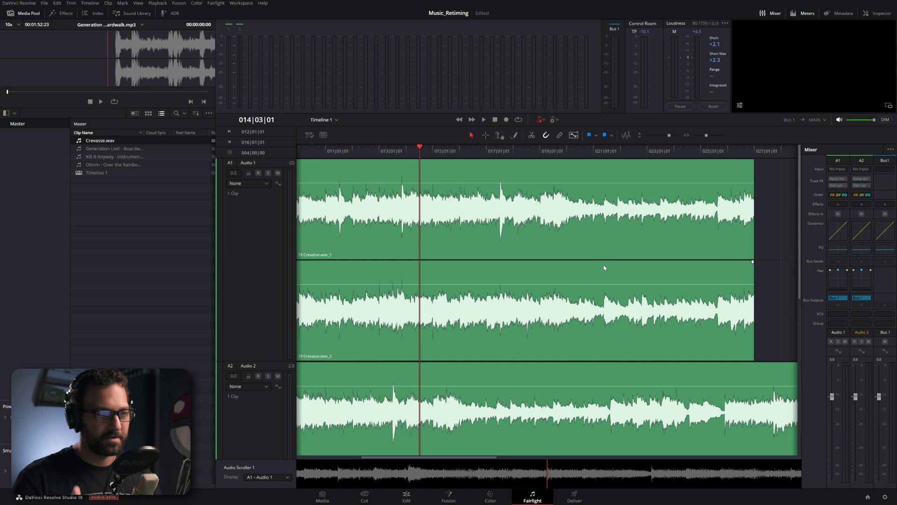
key(space)
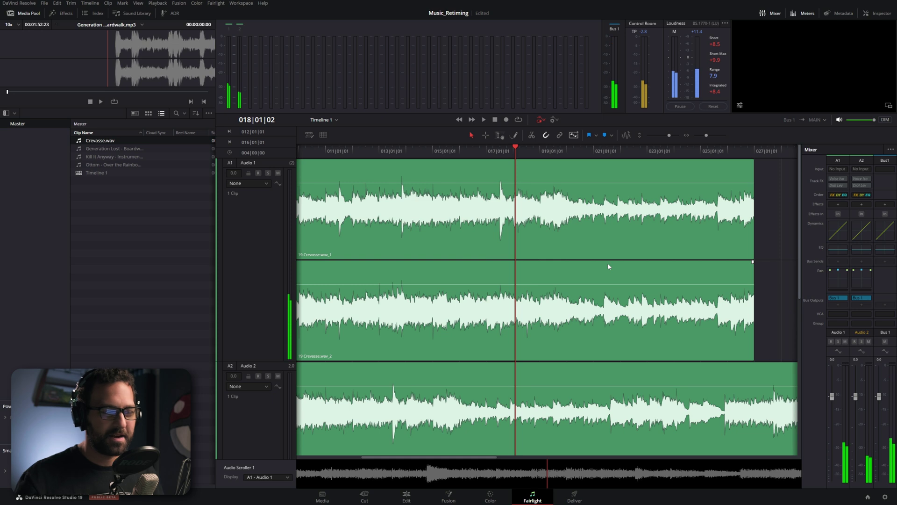
- Examine the overlapping Audio 1 and Audio 2 waveforms around bar 21 beat 2
scroll(608, 266, left, 1)
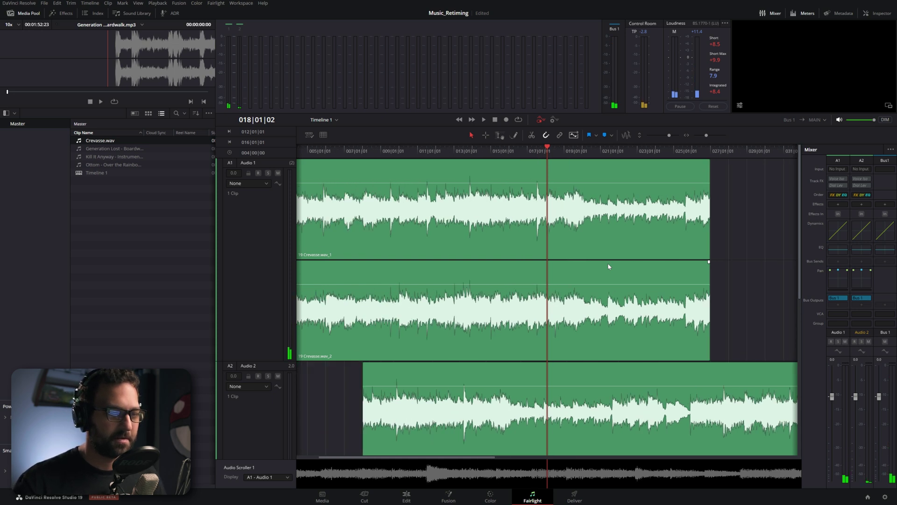
scroll(584, 290, right, 4)
click(495, 151)
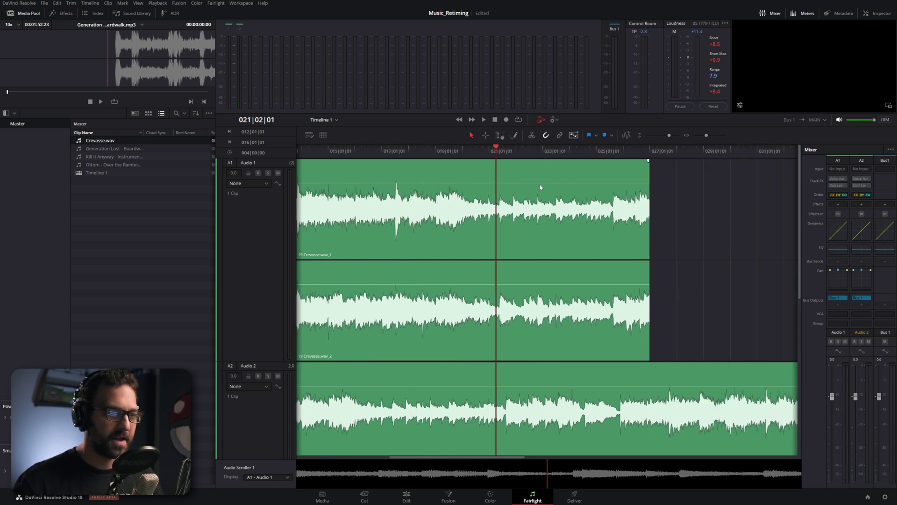
key(ctrl+equal)
key(ctrl+equal)
key(ctrl+minus)
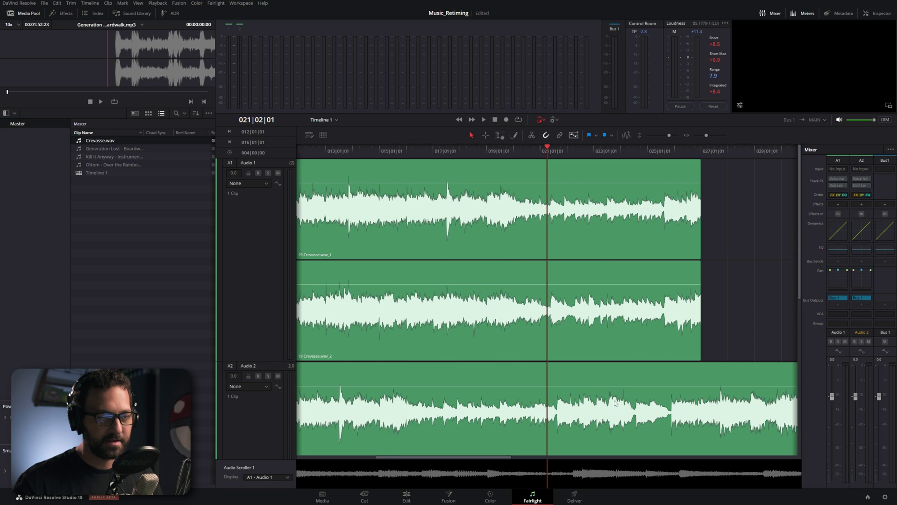
- Audition the Audio 2 clip's later passage at bar 32, beyond the end of the Audio 1 clip
click(579, 401)
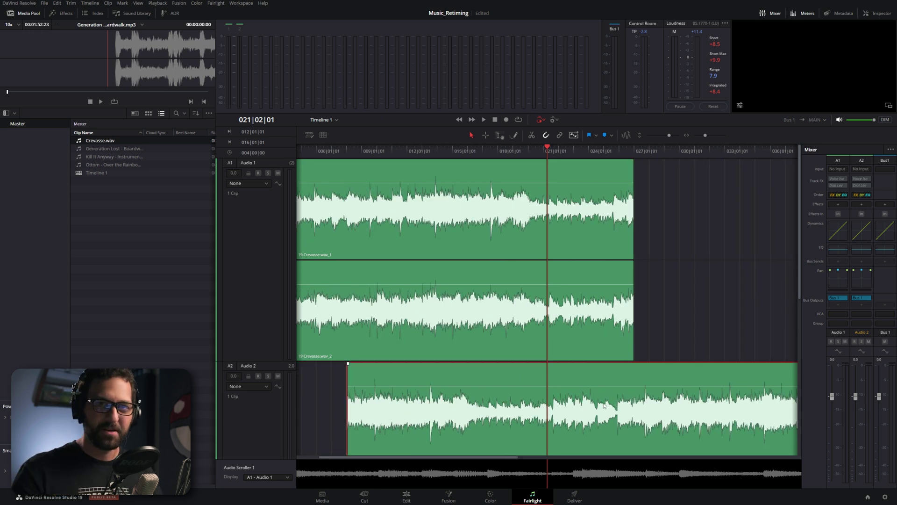
click(671, 298)
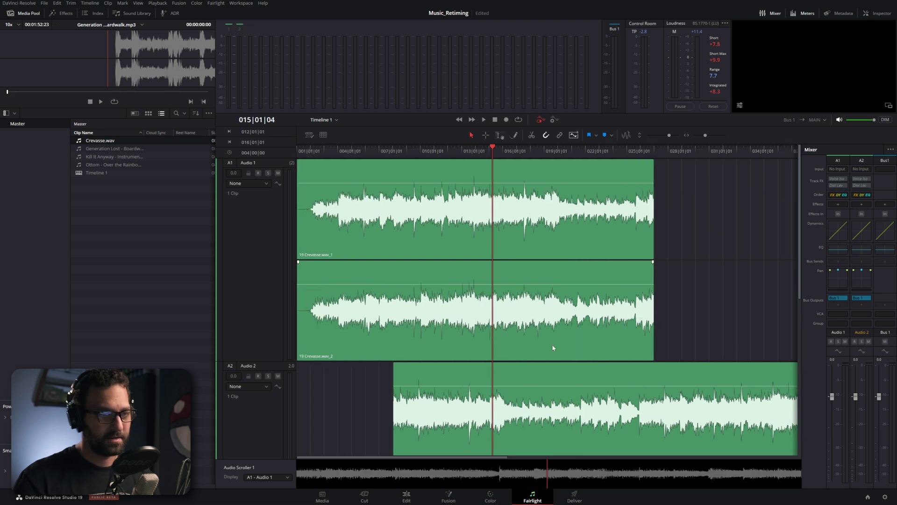
key(ctrl+minus)
click(620, 172)
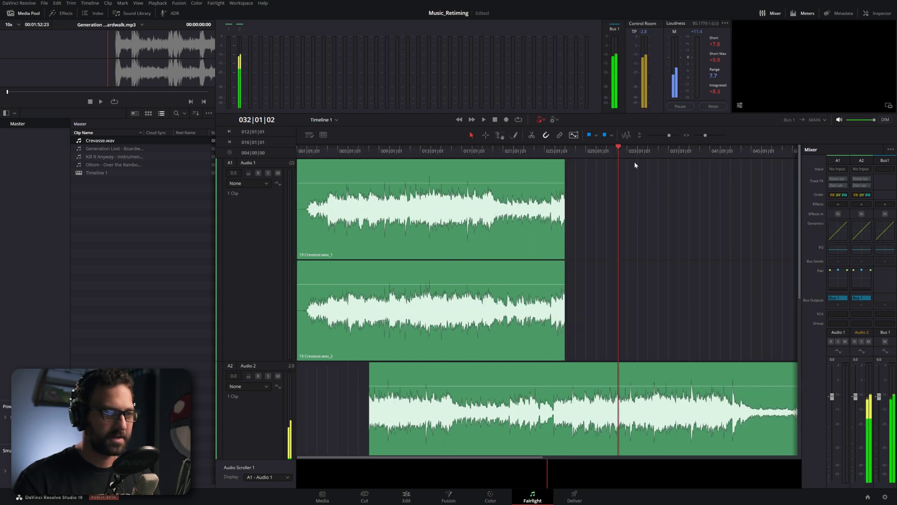